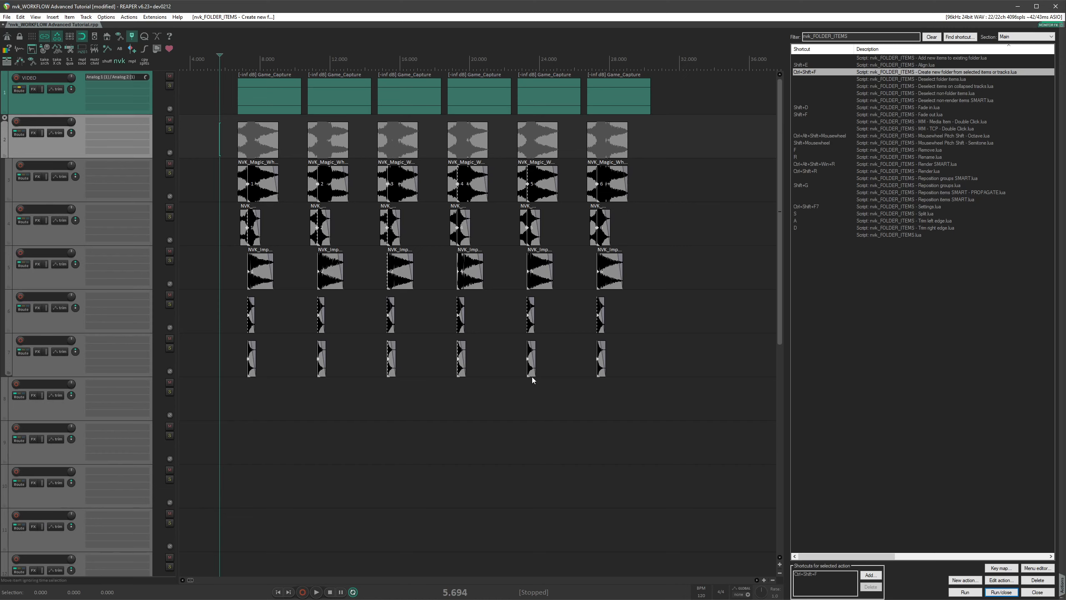
Step: Rename the folder items Expl_Whoosh and render them
text(rExpl_Whoosh)
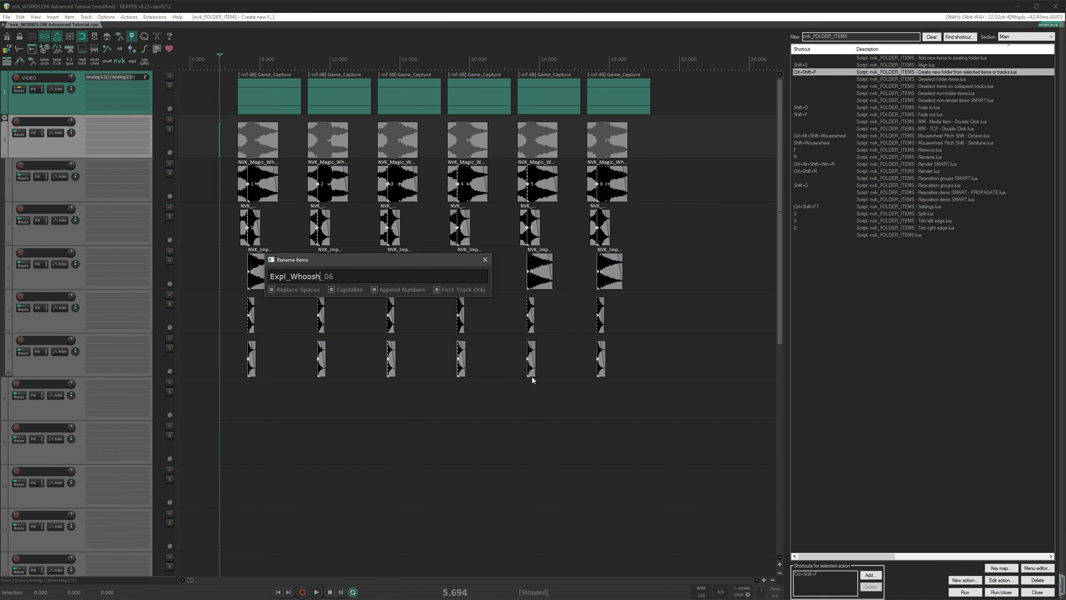
key(Return)
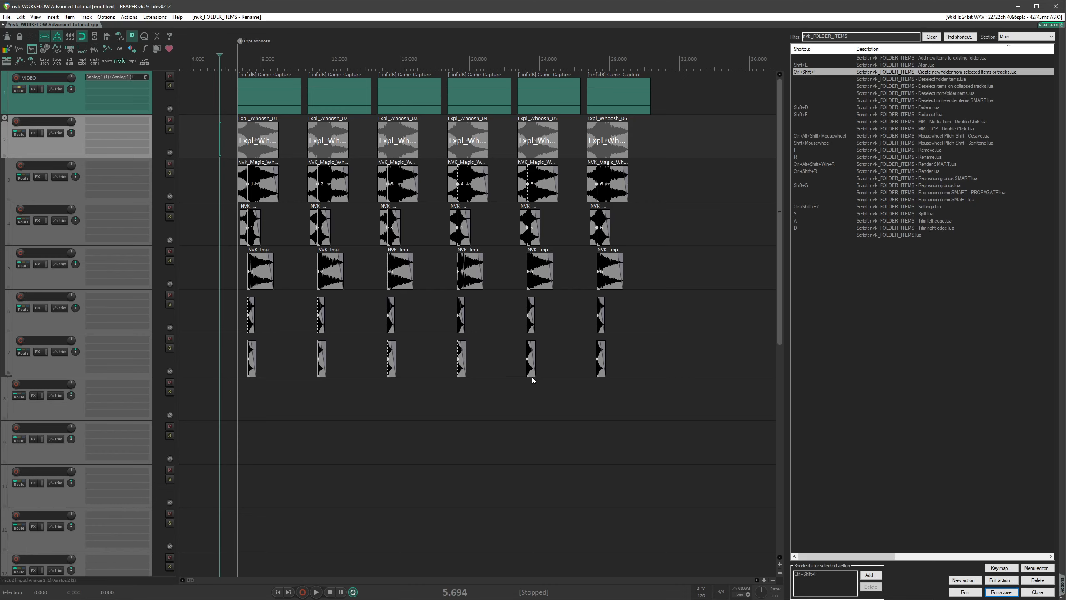
key(ctrl+shift+r)
click(532, 376)
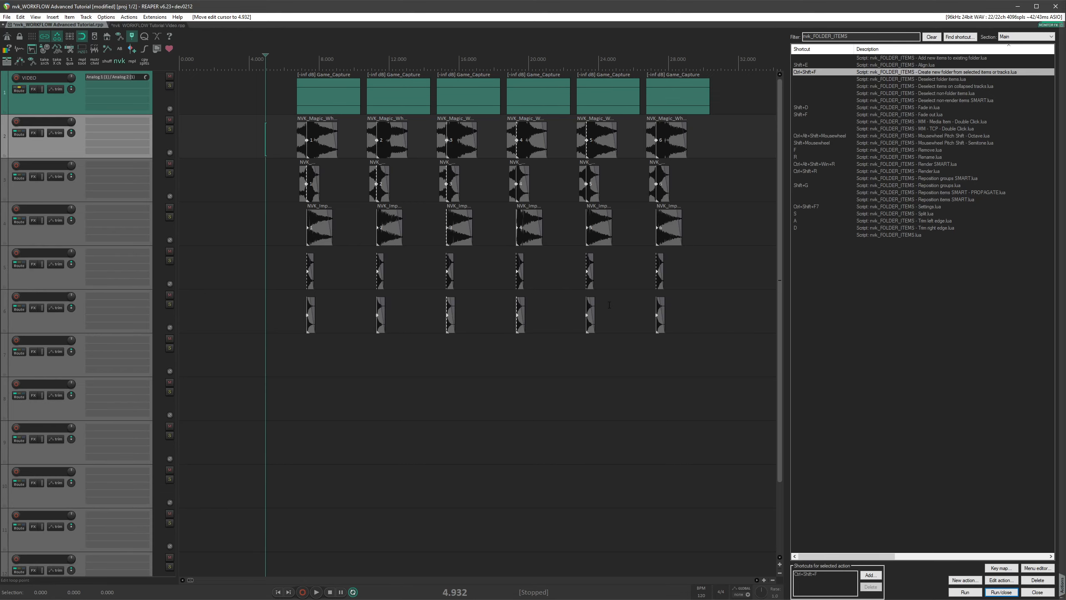
Step: Create a new folder from the five layer tracks below the video and select all its folder items
scroll(587, 306, down, 2)
scroll(575, 306, down, 2)
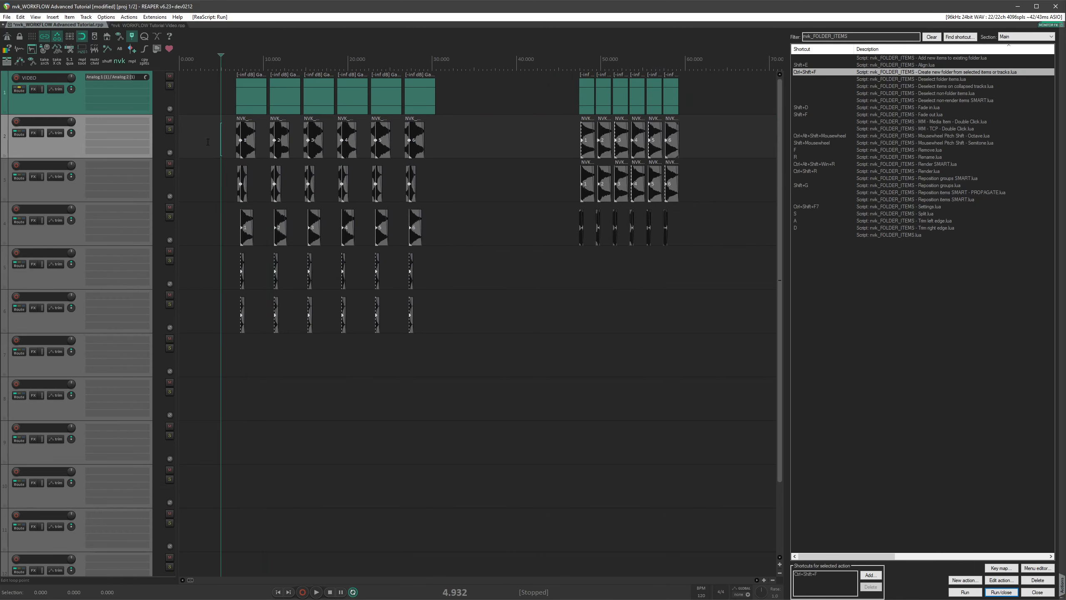
drag(212, 137, 536, 356)
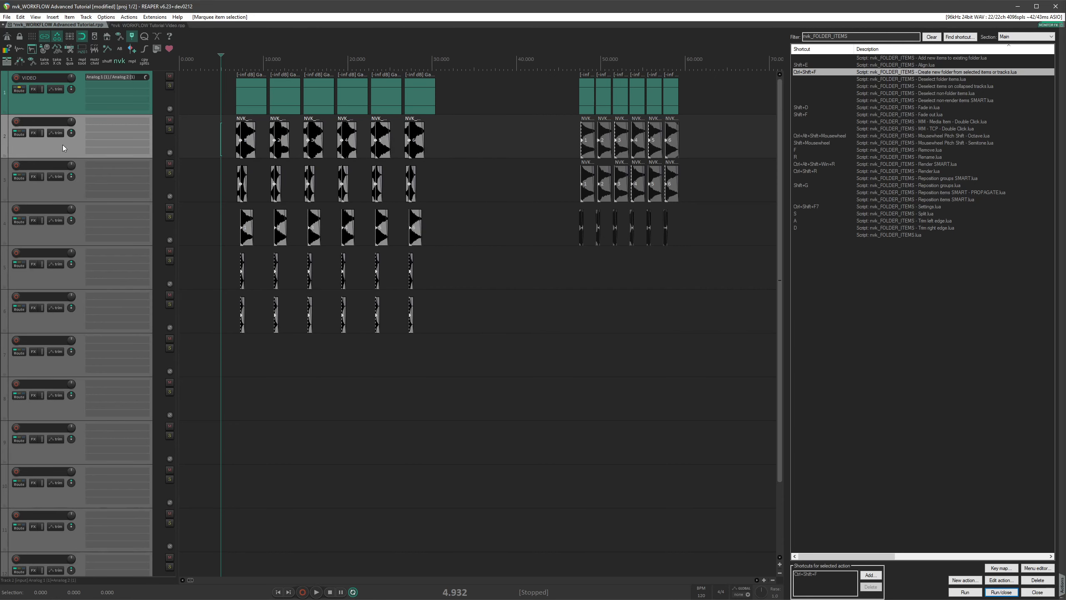
shift+click(57, 332)
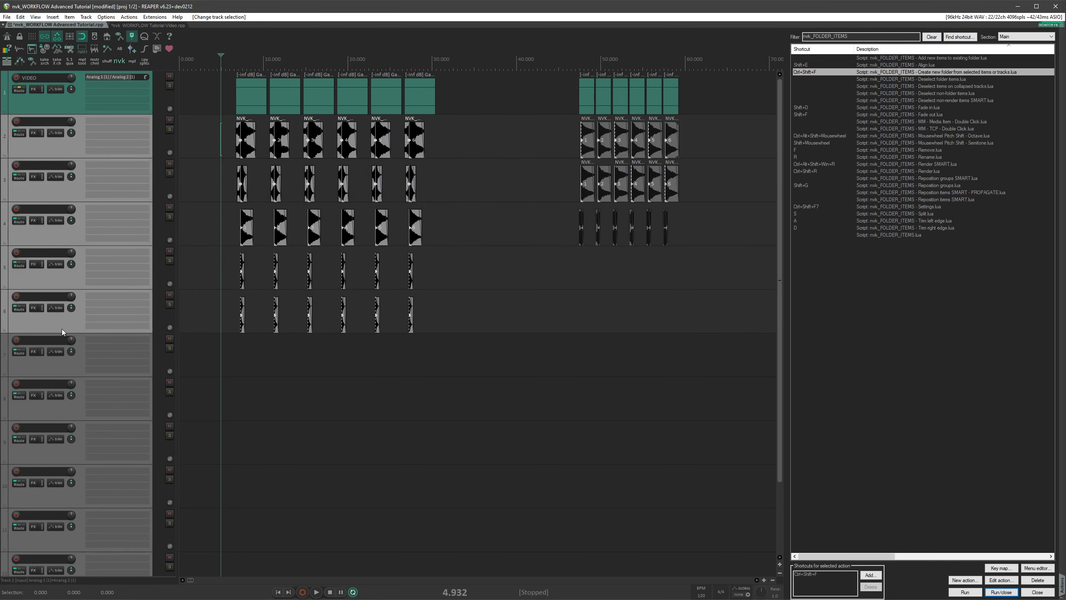
key(ctrl+shift+f)
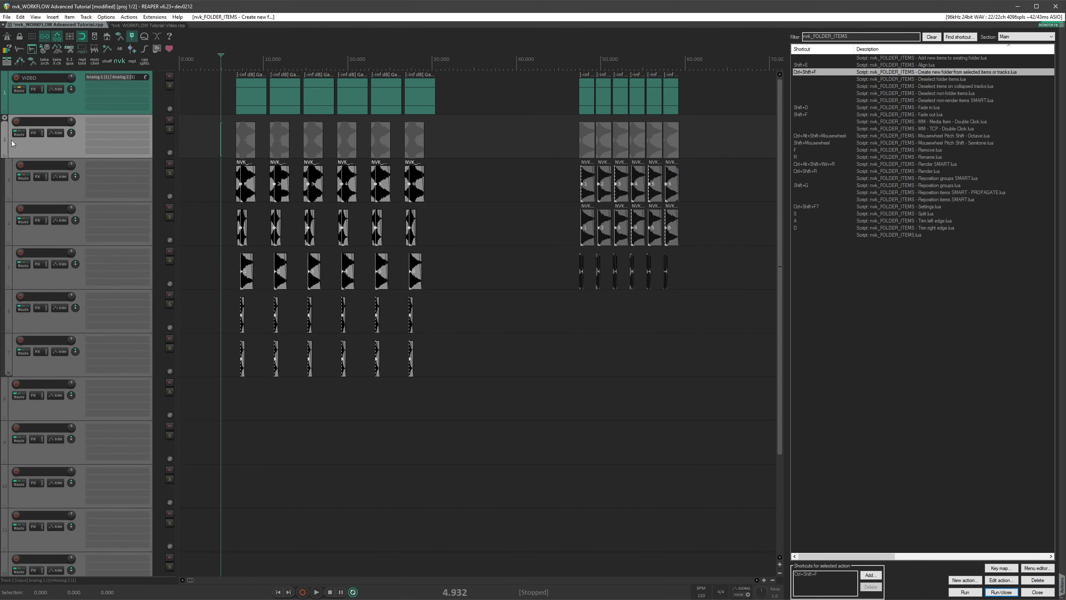
click(211, 141)
drag(209, 141, 752, 145)
click(232, 143)
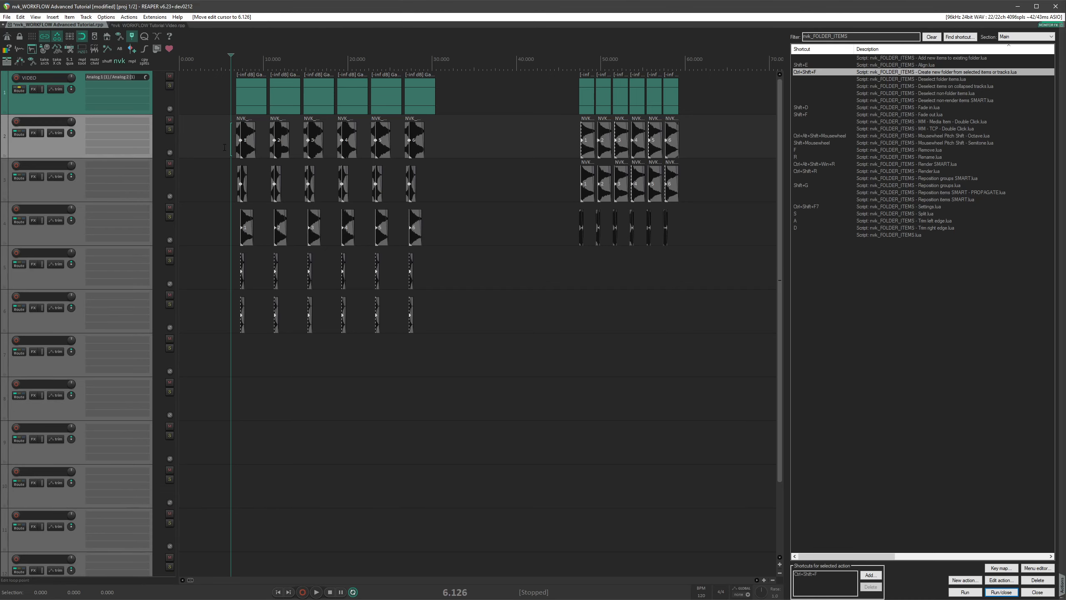
Step: Insert FabFilter Pro-Q 3 on the first layer track and create separate folders from the two groups of items
key(q)
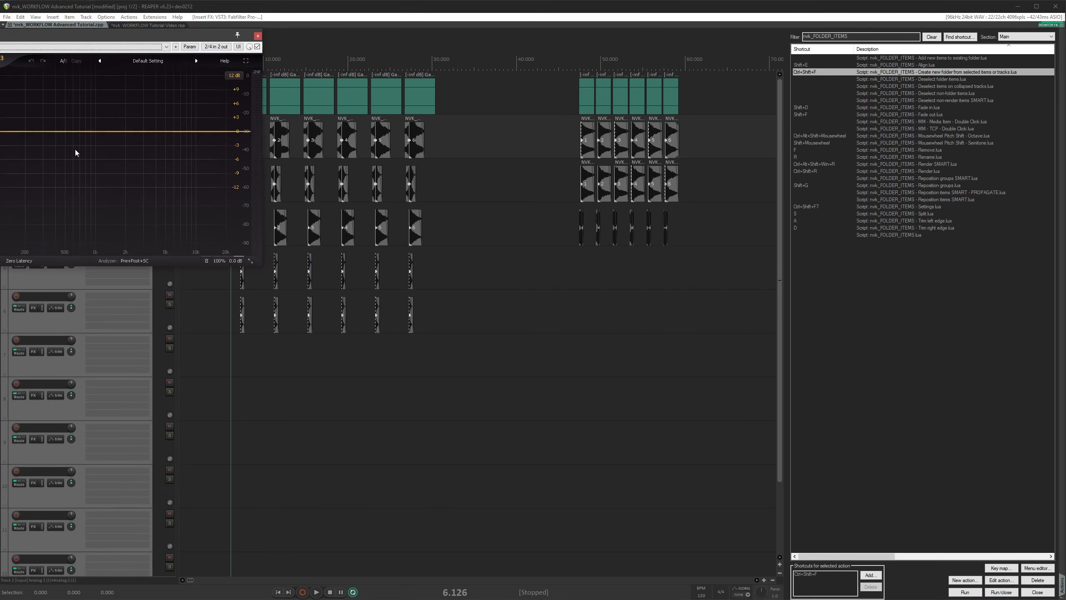
click(258, 36)
drag(205, 129, 542, 353)
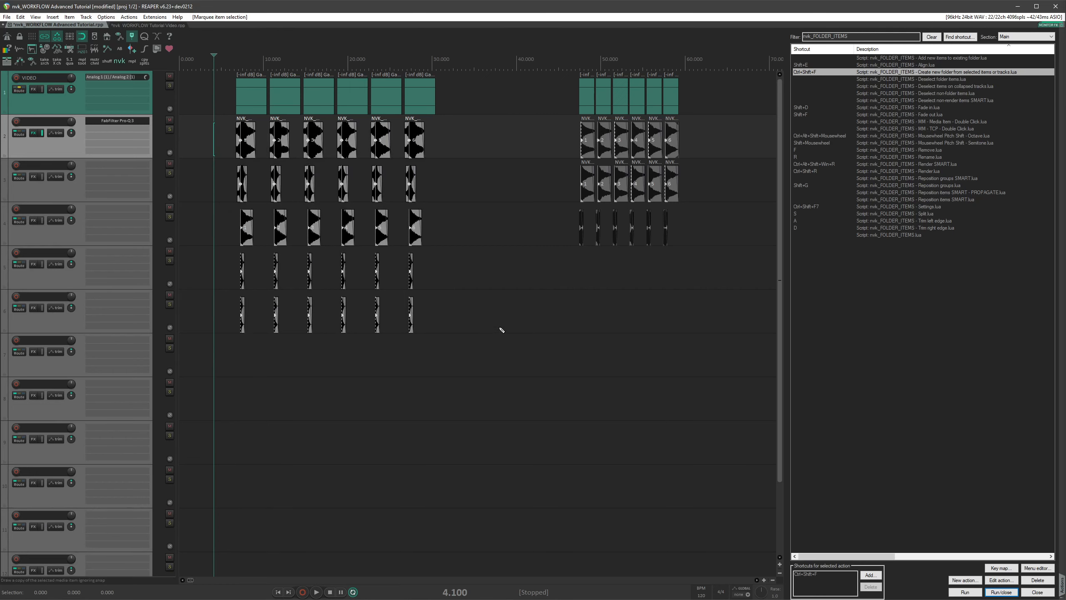
key(ctrl+shift+f)
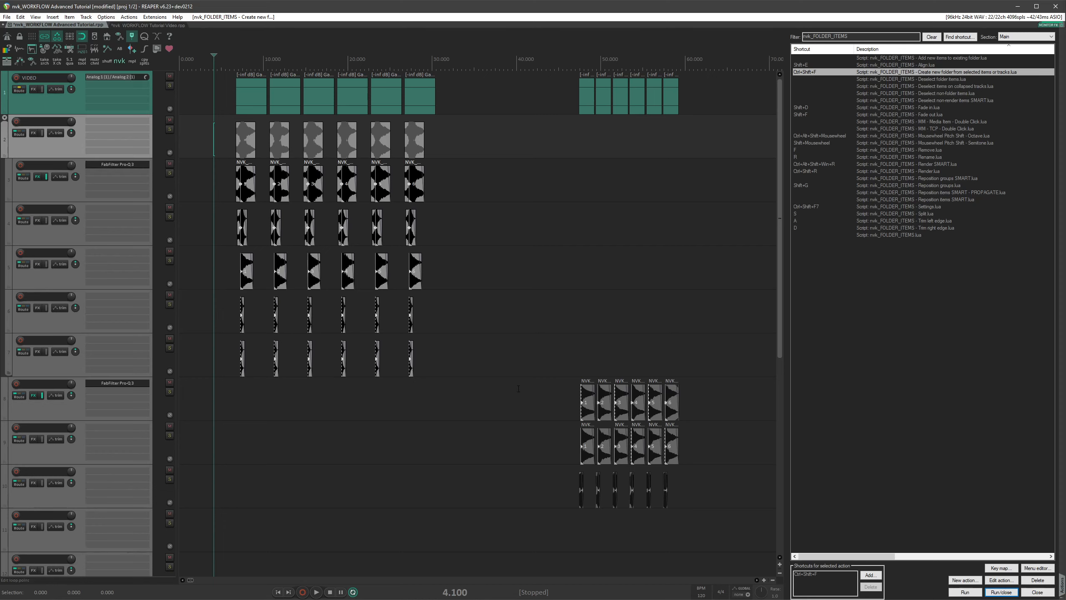
drag(519, 394, 733, 497)
key(ctrl+shift+f)
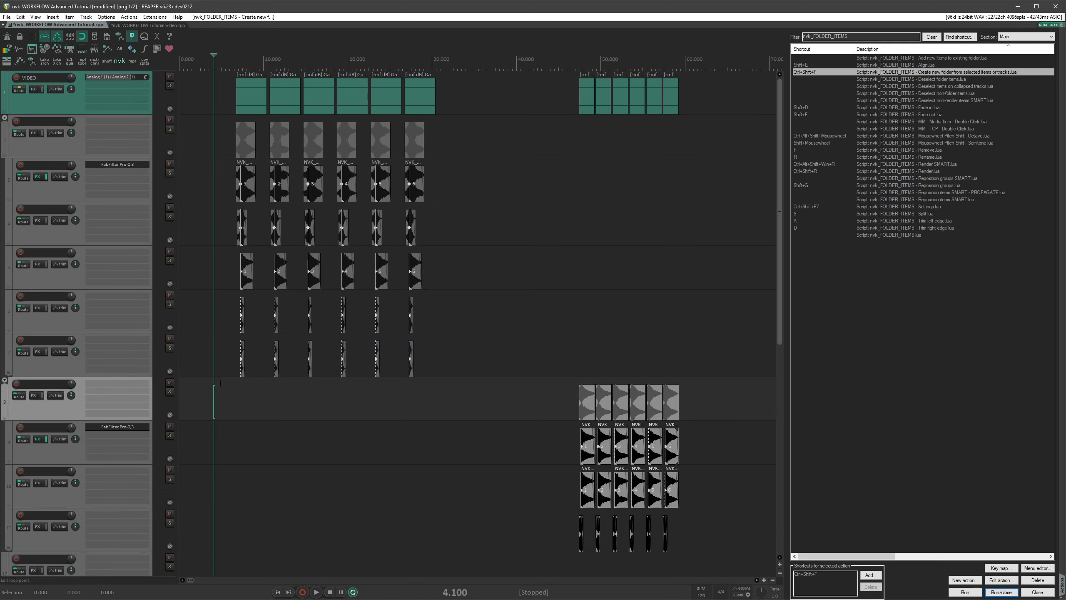
Step: Collapse both new folder tracks, leaving the first folder selected
double_click(62, 150)
double_click(70, 187)
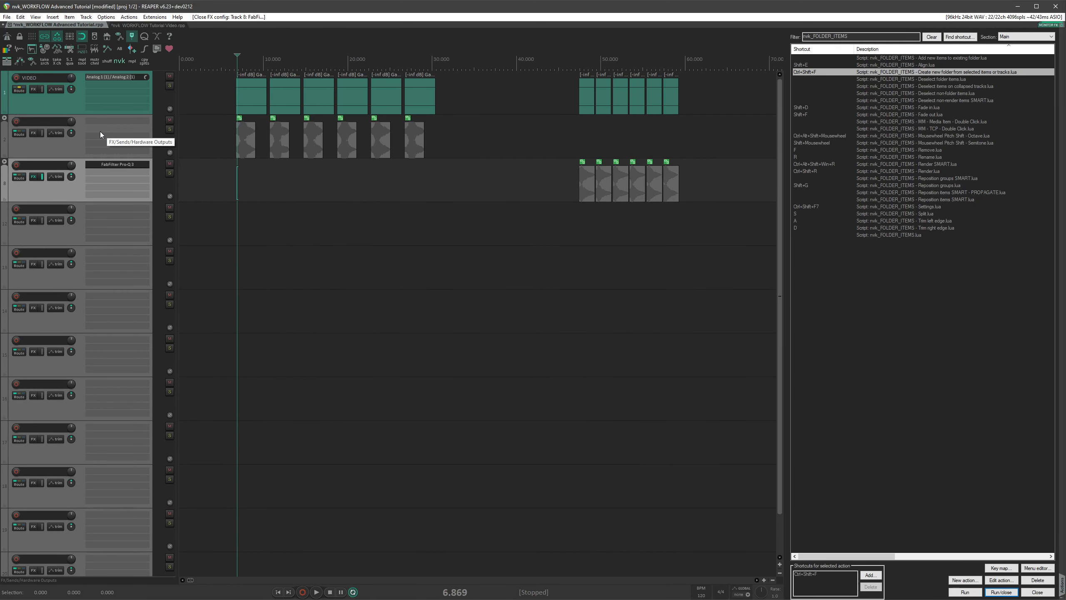
click(59, 145)
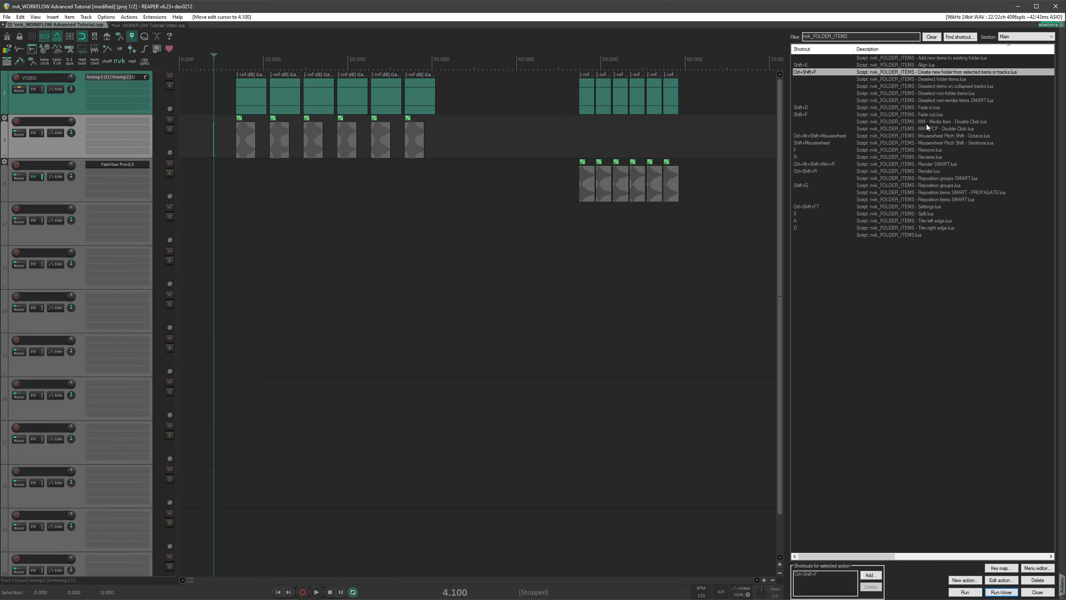
Step: Find the nvk_FOLDER_ITEMS double-click scripts for media items and the track control panel in the action list
click(910, 129)
click(910, 122)
click(911, 128)
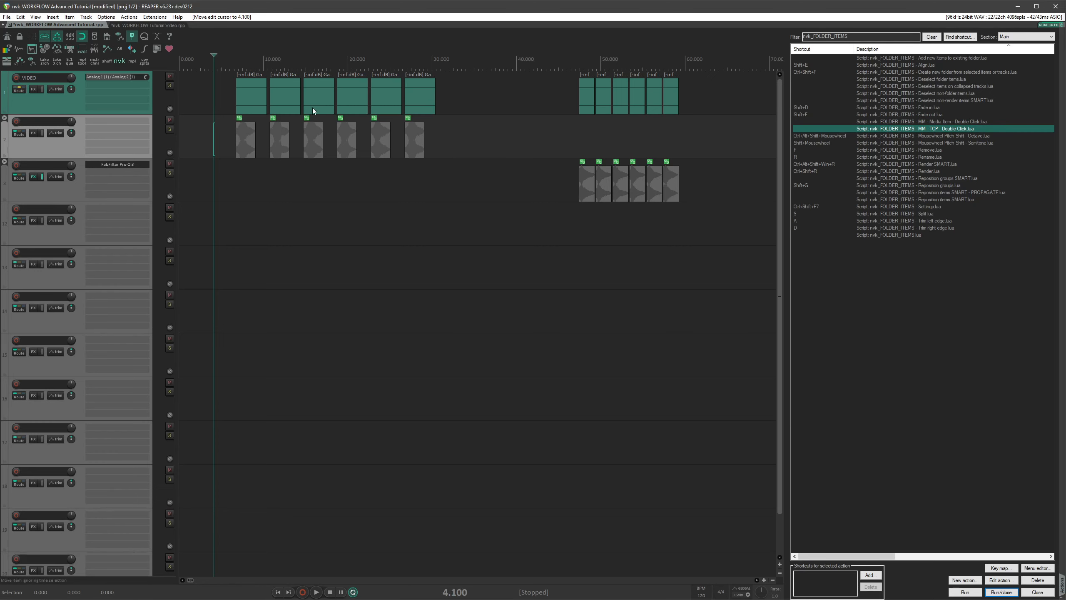
Step: Check in the mouse modifier preferences which script is assigned to double-clicking the track control panel, and close the preferences
click(112, 18)
click(129, 36)
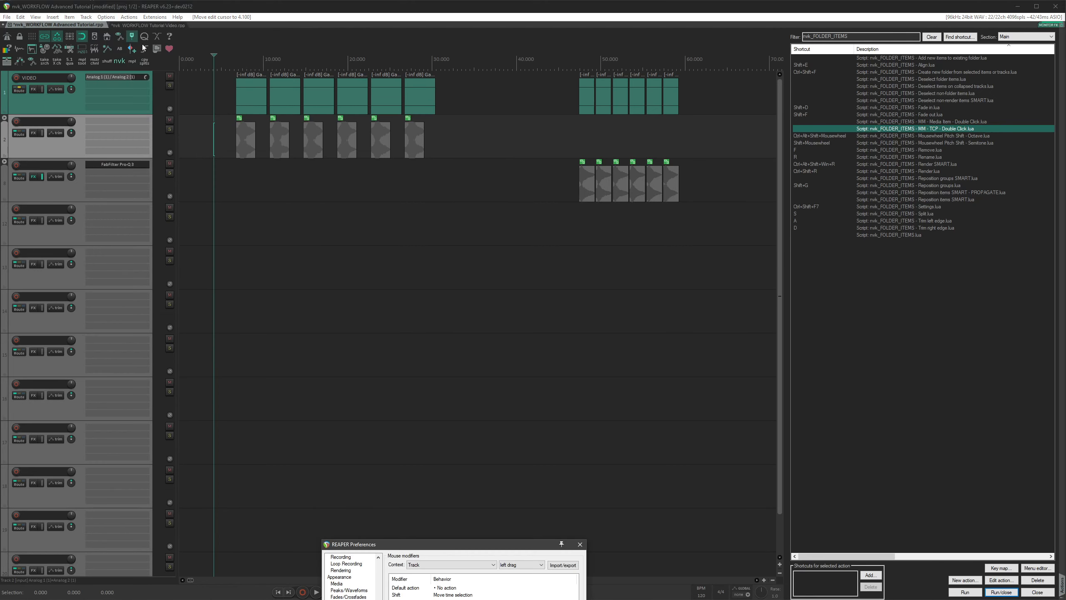
drag(436, 543, 365, 231)
click(382, 252)
click(378, 304)
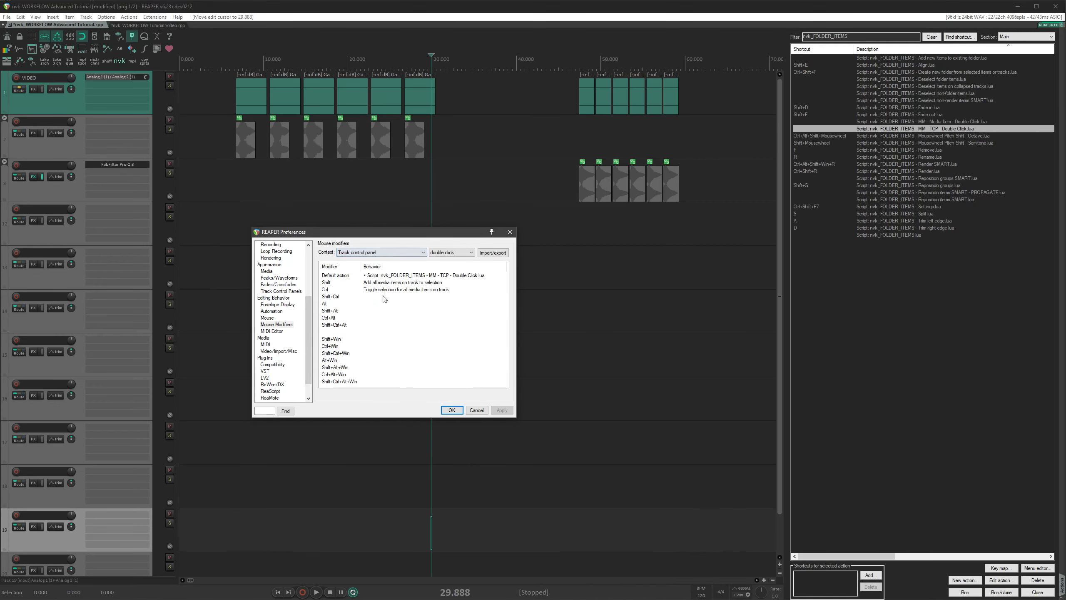
click(399, 277)
click(423, 253)
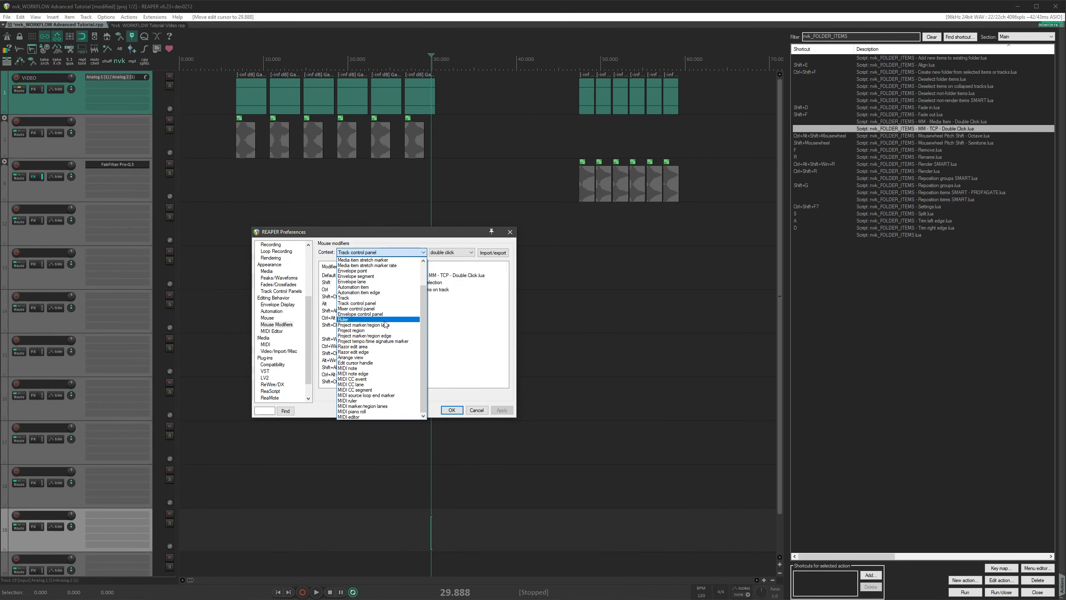
click(383, 373)
click(510, 232)
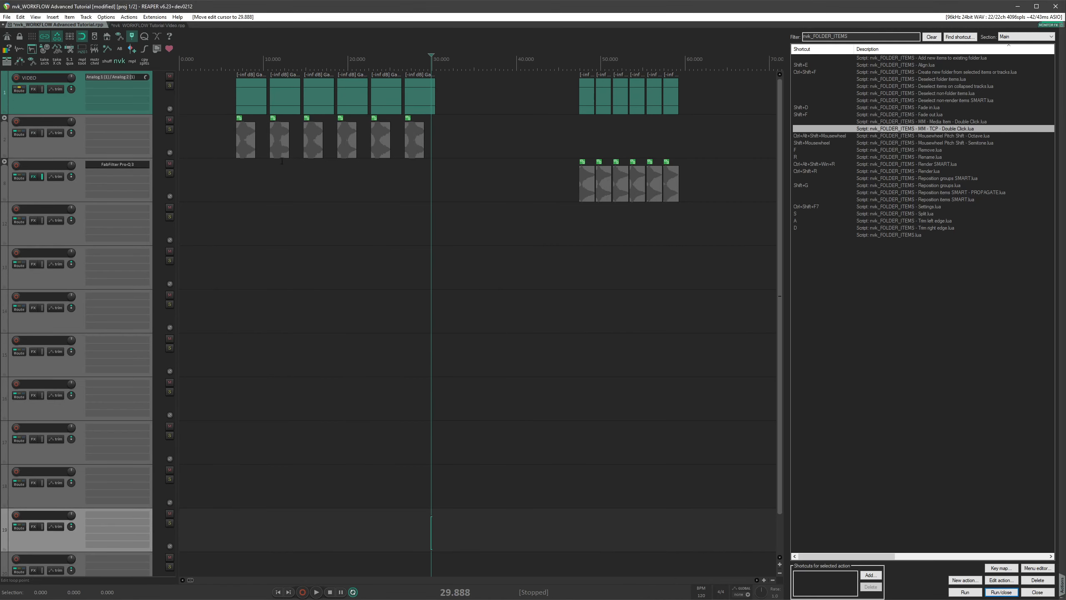
click(212, 136)
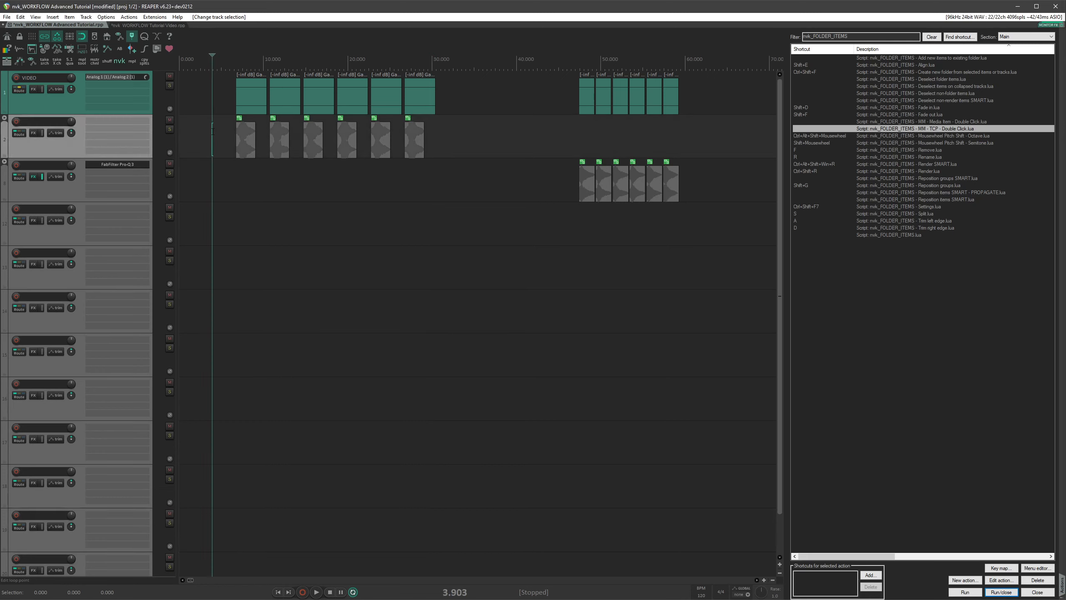
Step: Set the double-click mouse modifiers for media items and the track control panel in the nvk_FOLDER_ITEMS settings
double_click(900, 206)
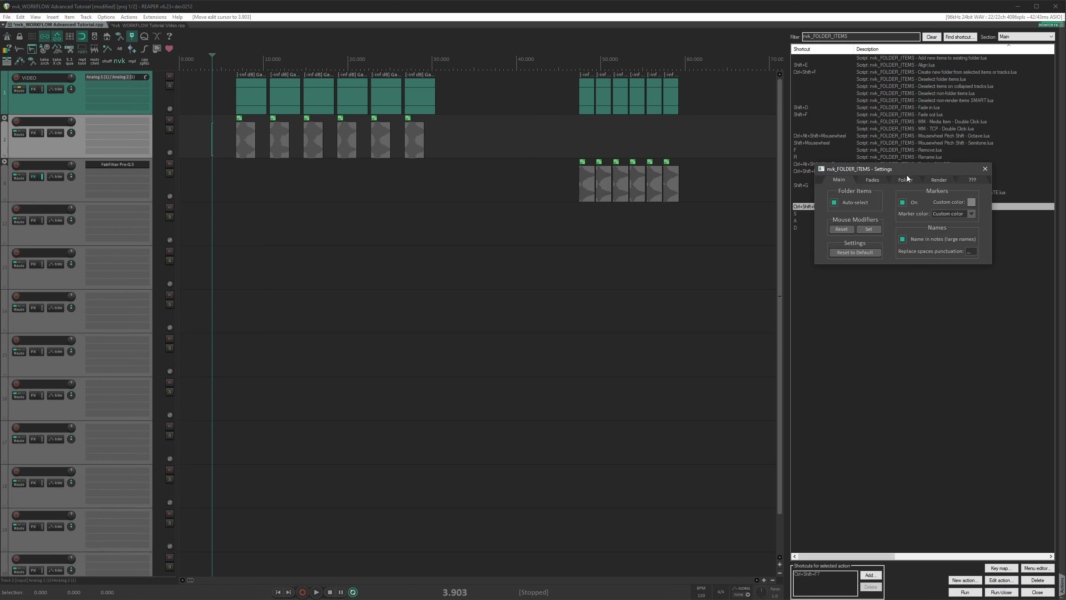
click(428, 267)
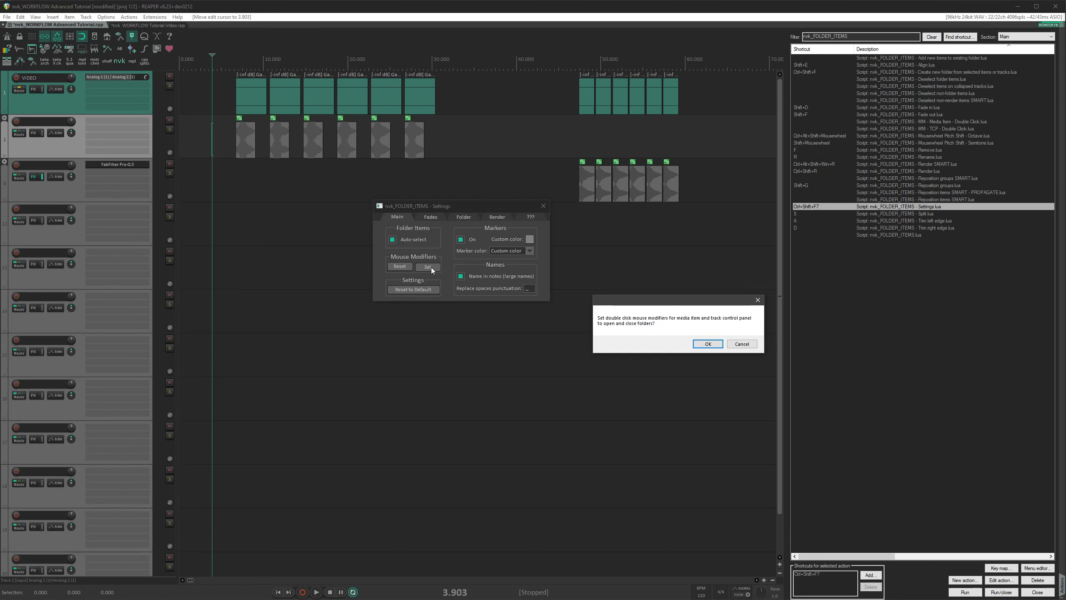
click(708, 344)
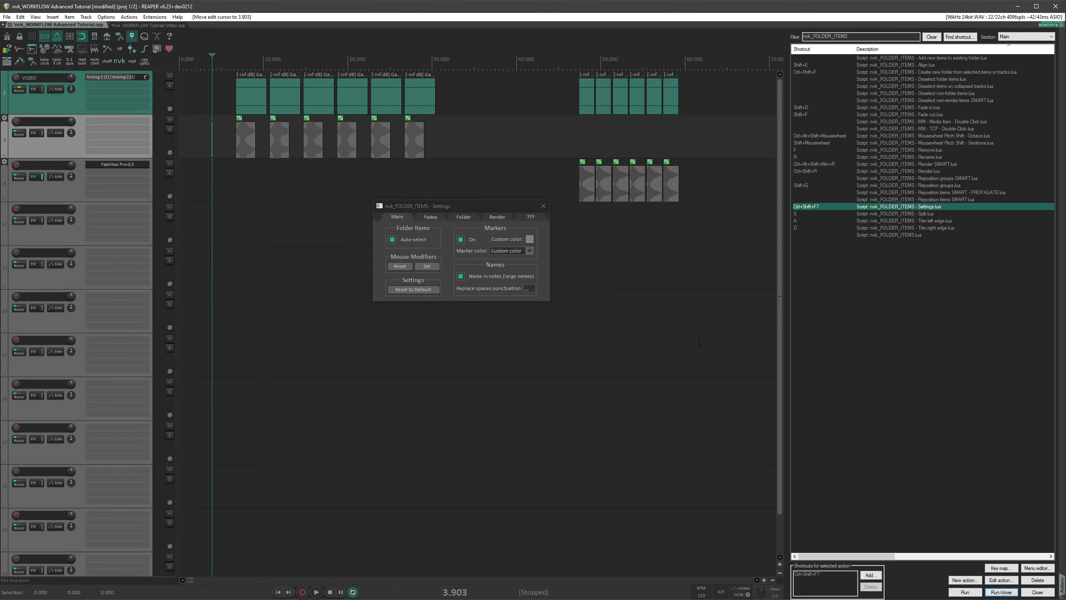
click(543, 206)
Step: Test the double-click modifier on the first folder item and expand both collapsed folders
click(242, 142)
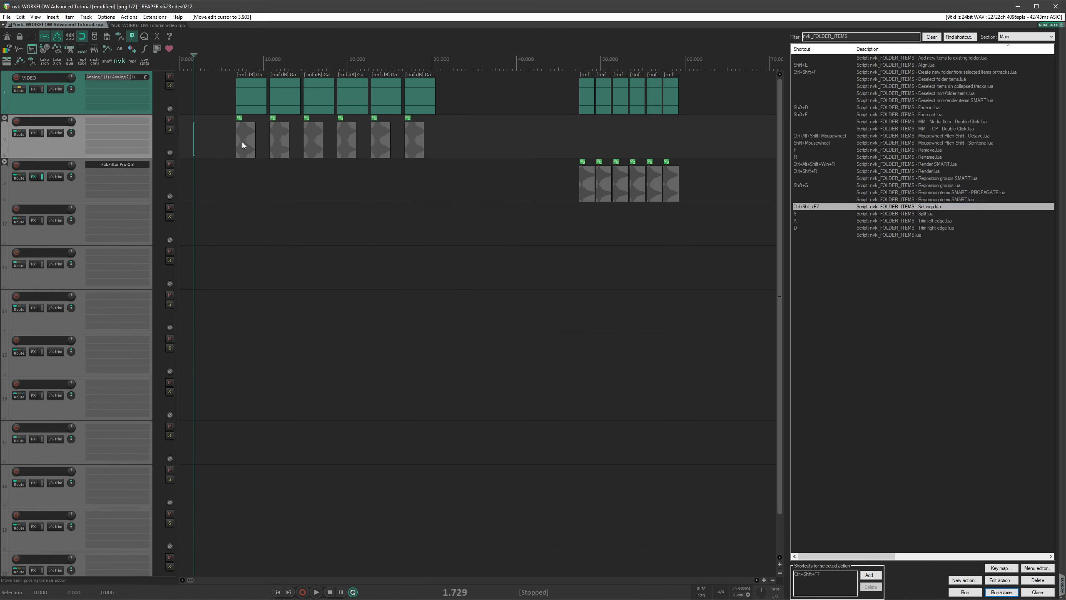
double_click(243, 140)
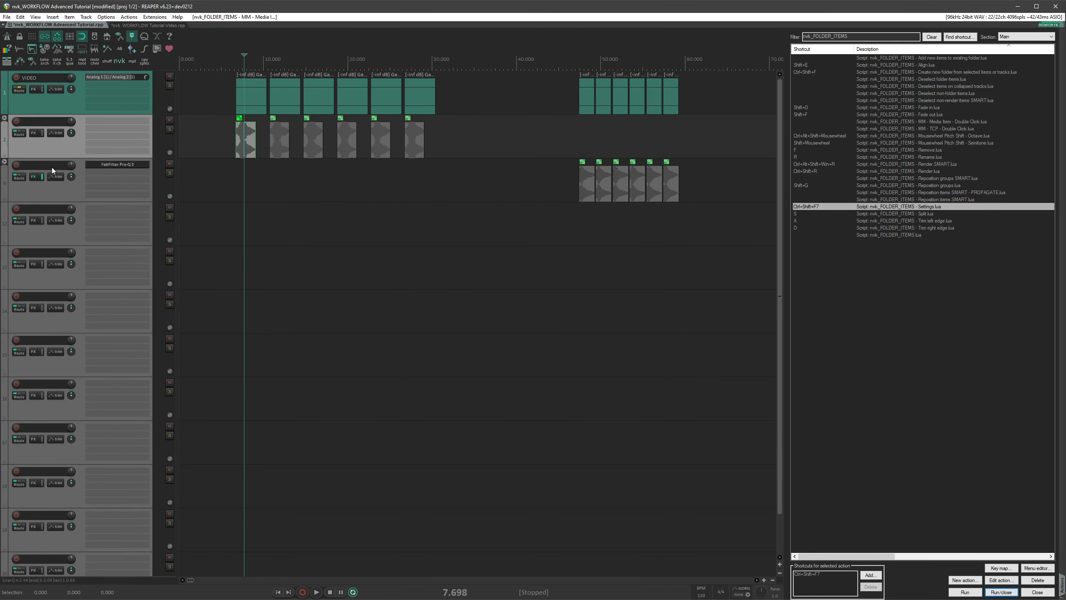
double_click(59, 192)
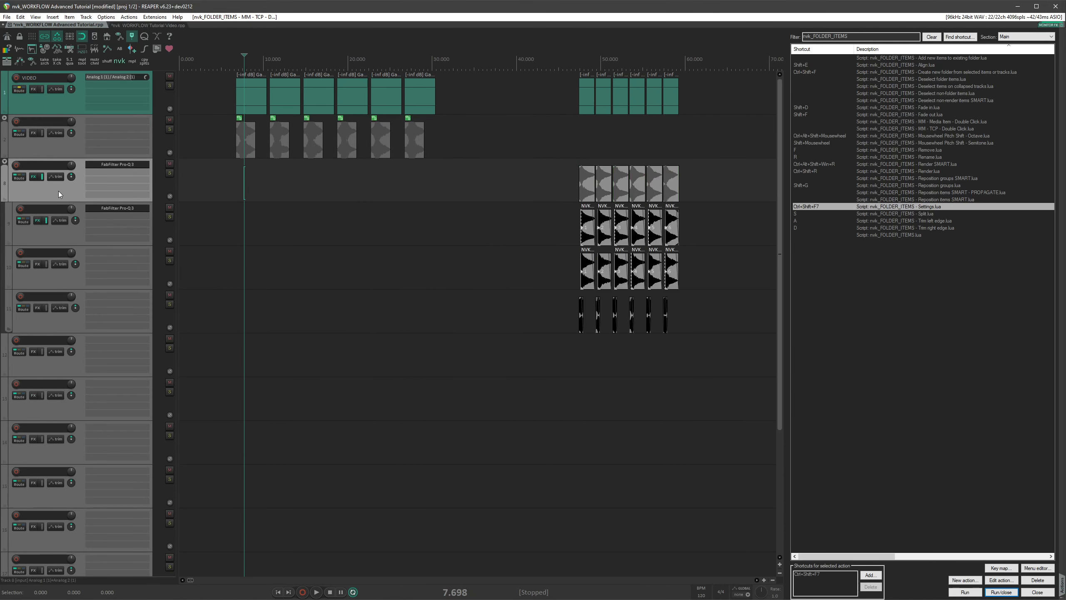
double_click(63, 148)
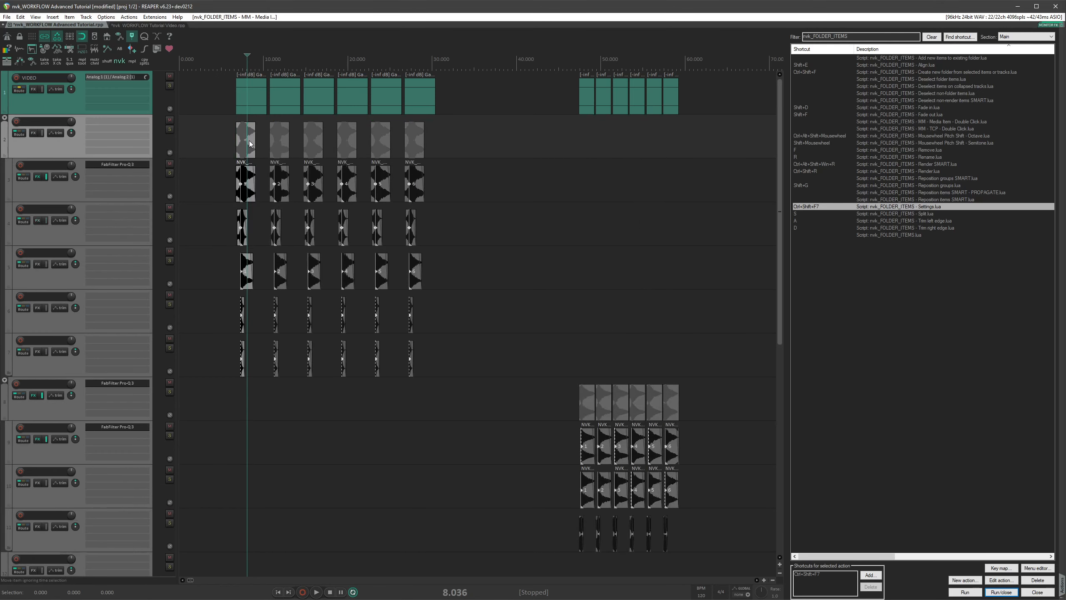
Step: Collapse the first folder and expand it again
click(224, 179)
double_click(59, 152)
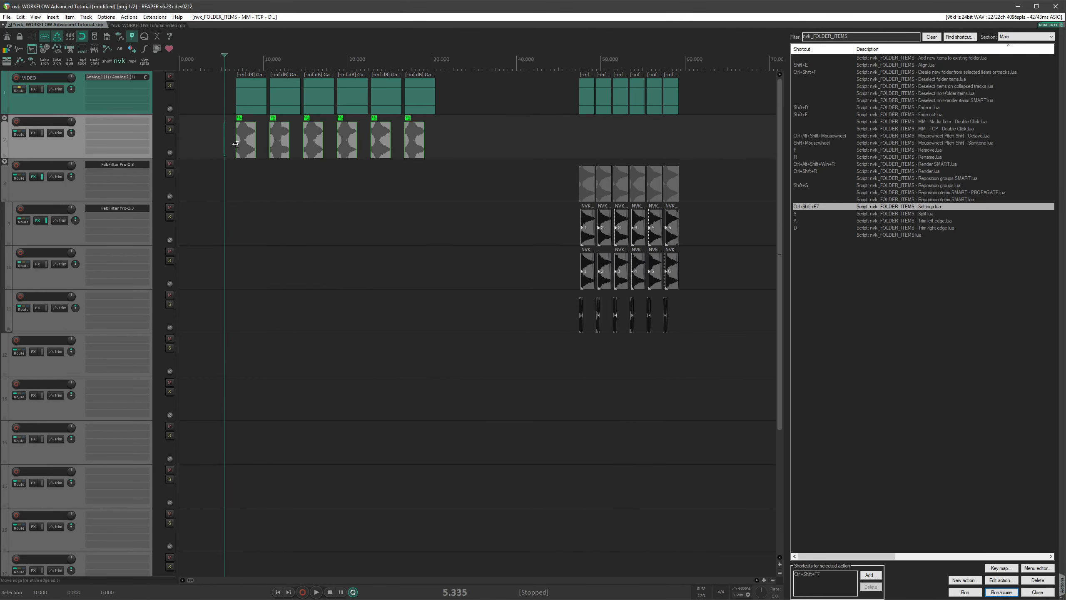
click(500, 139)
mouse_move(418, 142)
mouse_down()
mouse_move(440, 143)
mouse_move(418, 143)
mouse_up()
double_click(193, 156)
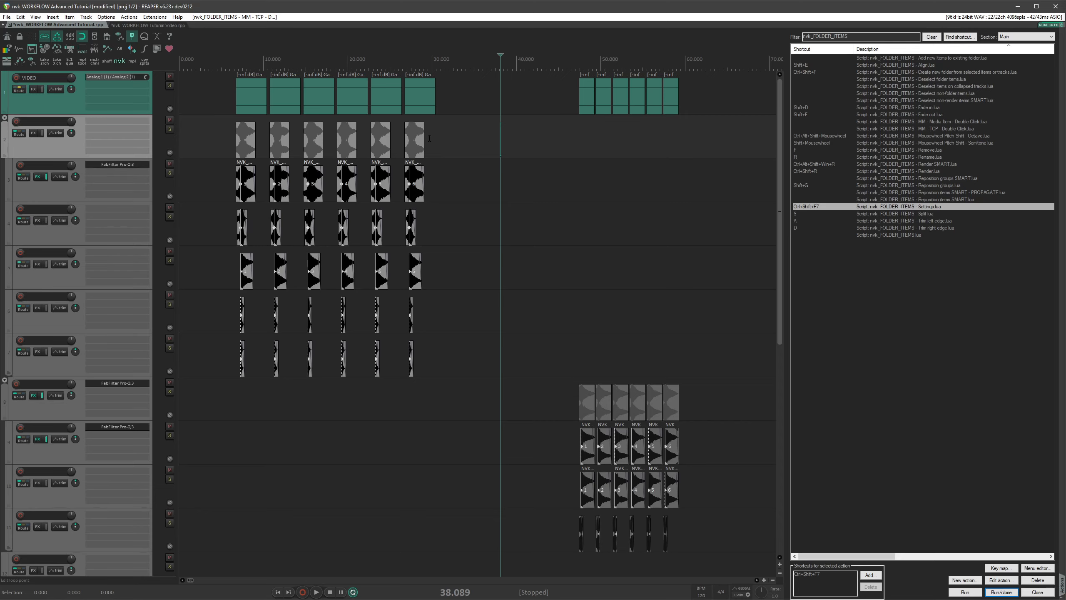
Step: Rename the six folder items of the first folder to Expl_Whoosh with the nvk_FOLDER_ITEMS Rename script
click(215, 150)
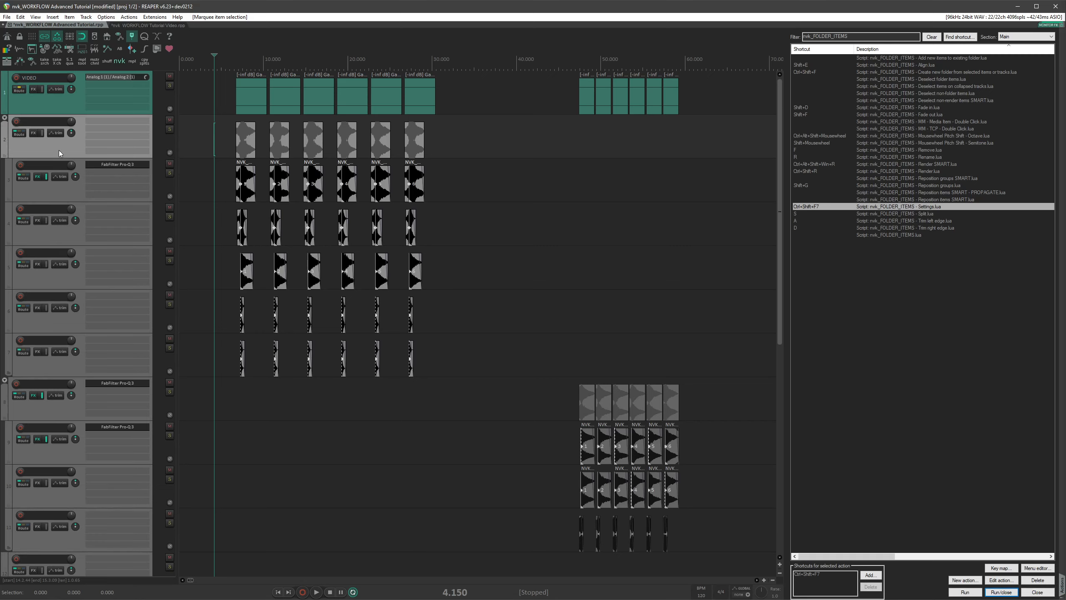
click(223, 62)
key(r)
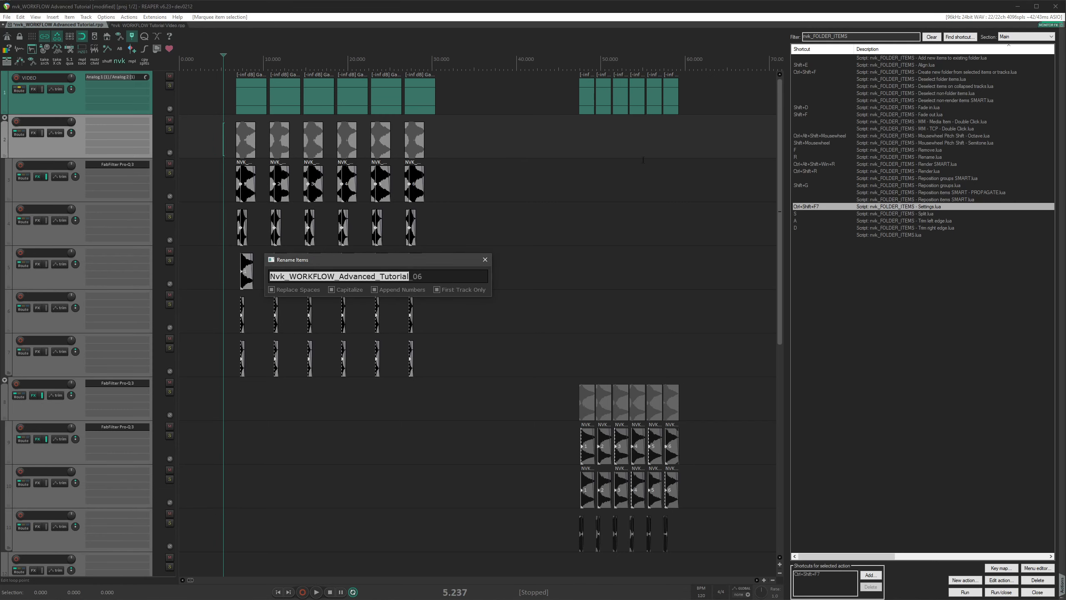
click(885, 172)
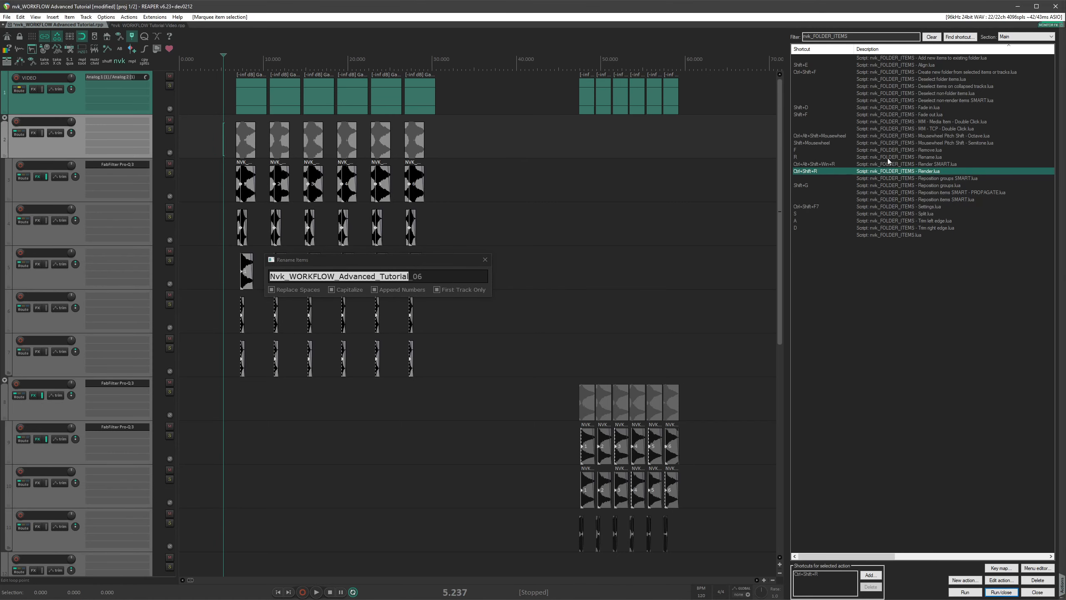
click(900, 157)
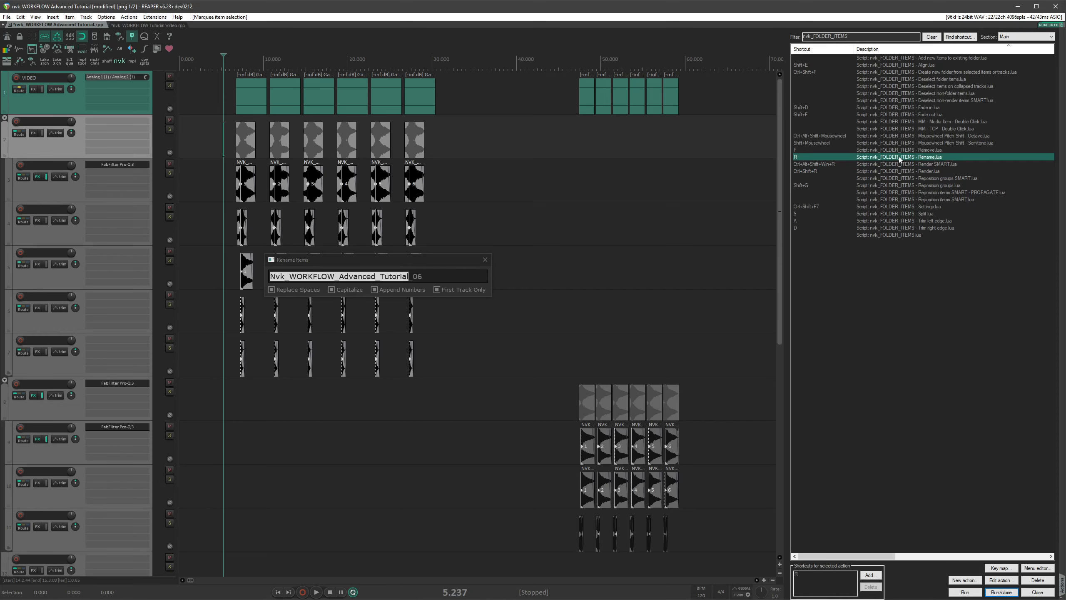
click(392, 277)
key(ctrl+a)
key(BackSpace)
text(Expl)
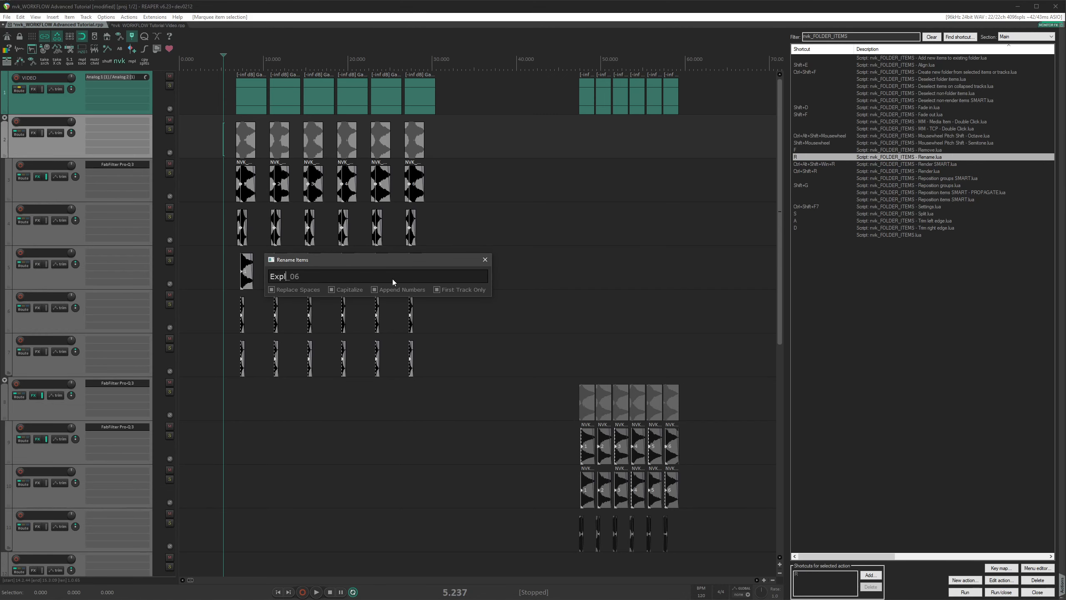
text(_Metal)
key(Return)
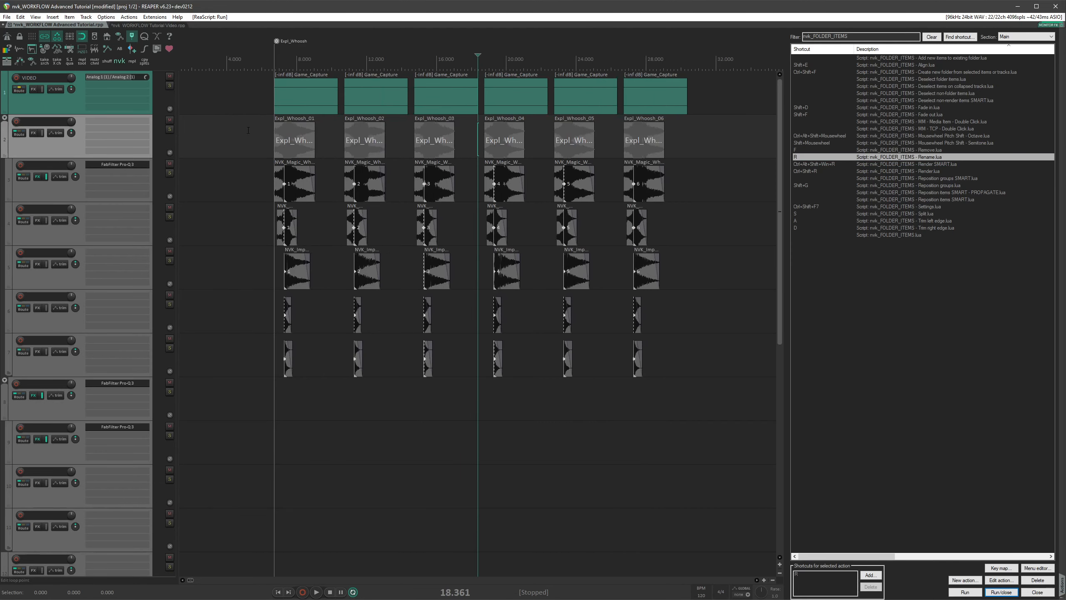
Step: Run the nvk_FOLDER_ITEMS Render script on the six Expl_Whoosh folder items, review the source options, and apply the render settings without rendering
drag(233, 137, 669, 130)
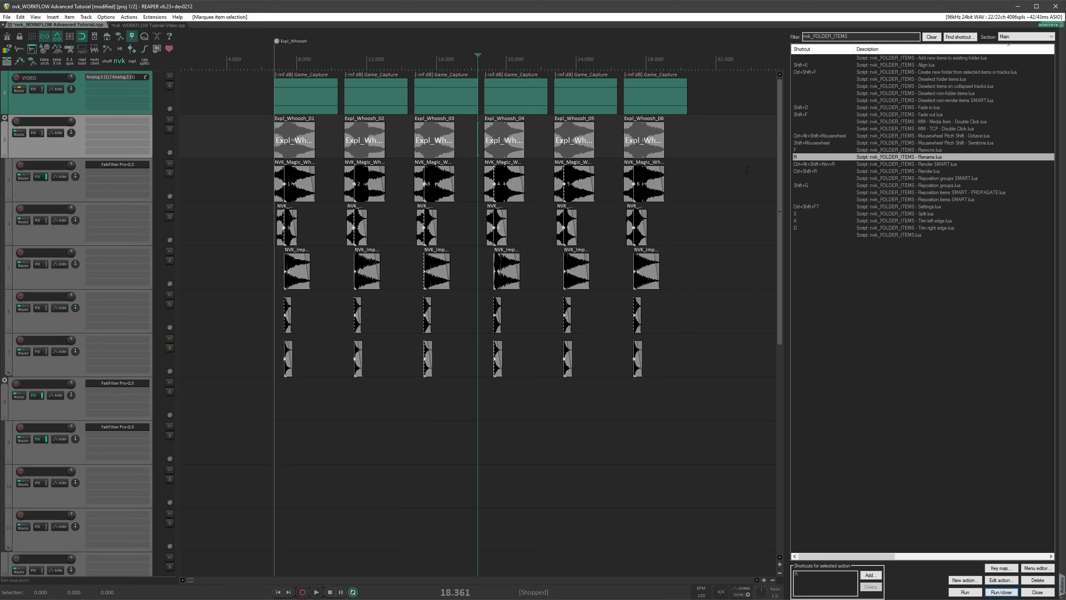
click(842, 173)
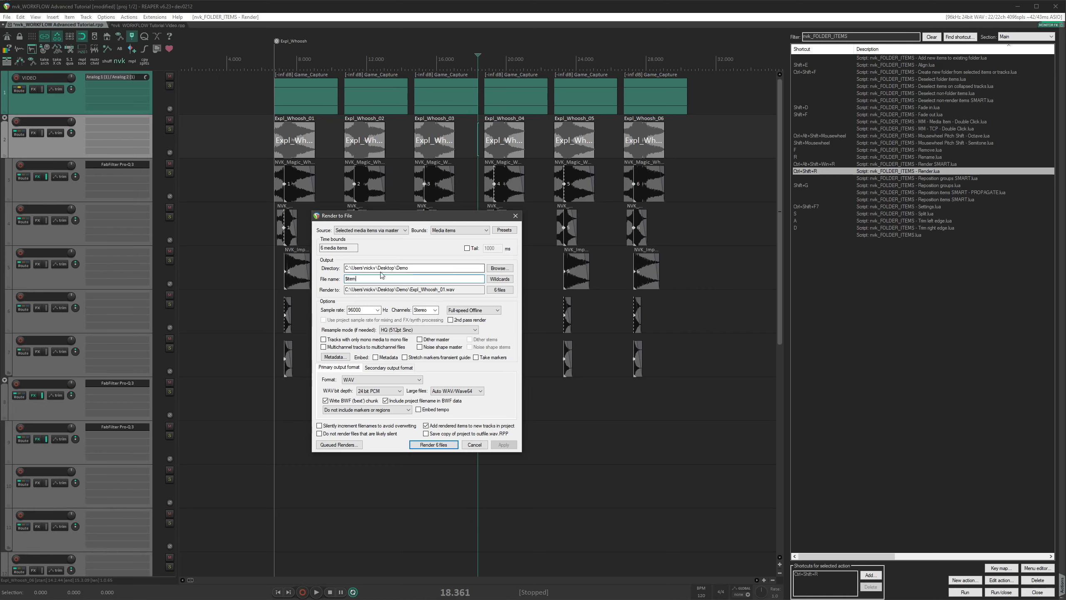
click(382, 230)
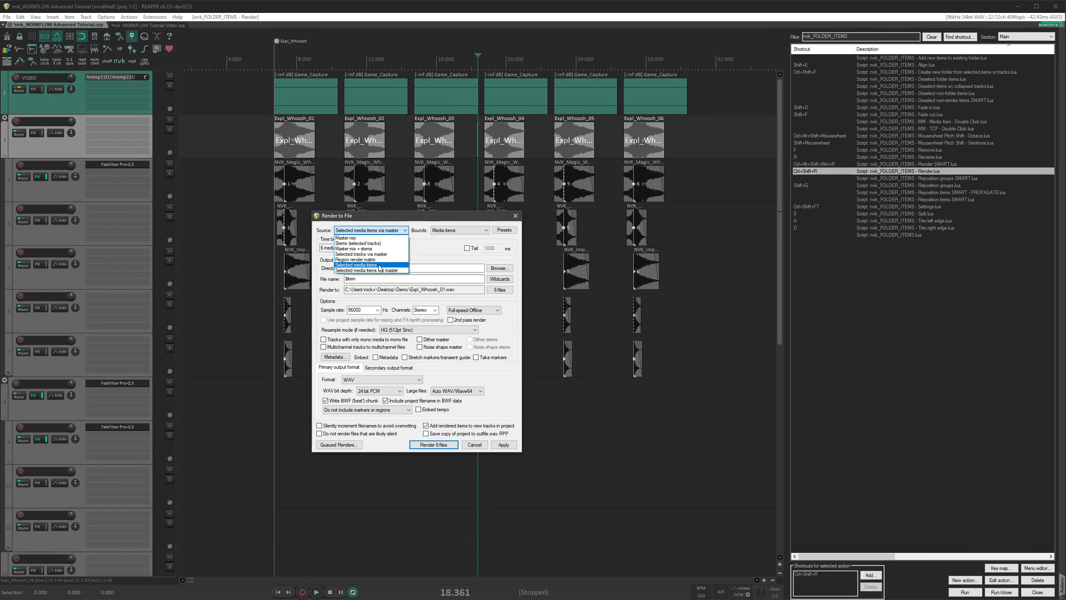
click(367, 230)
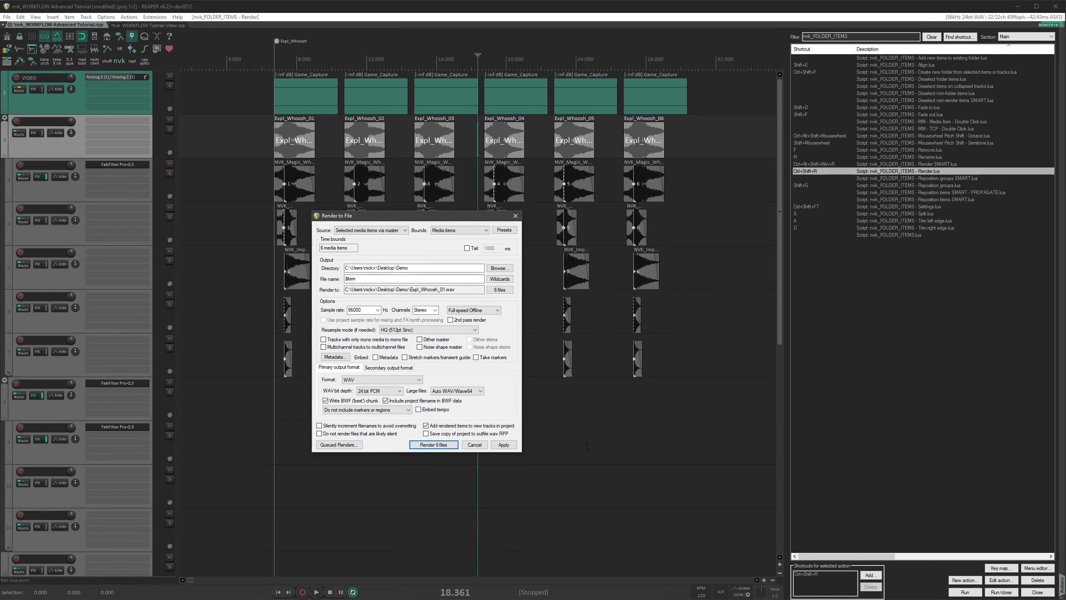
click(504, 444)
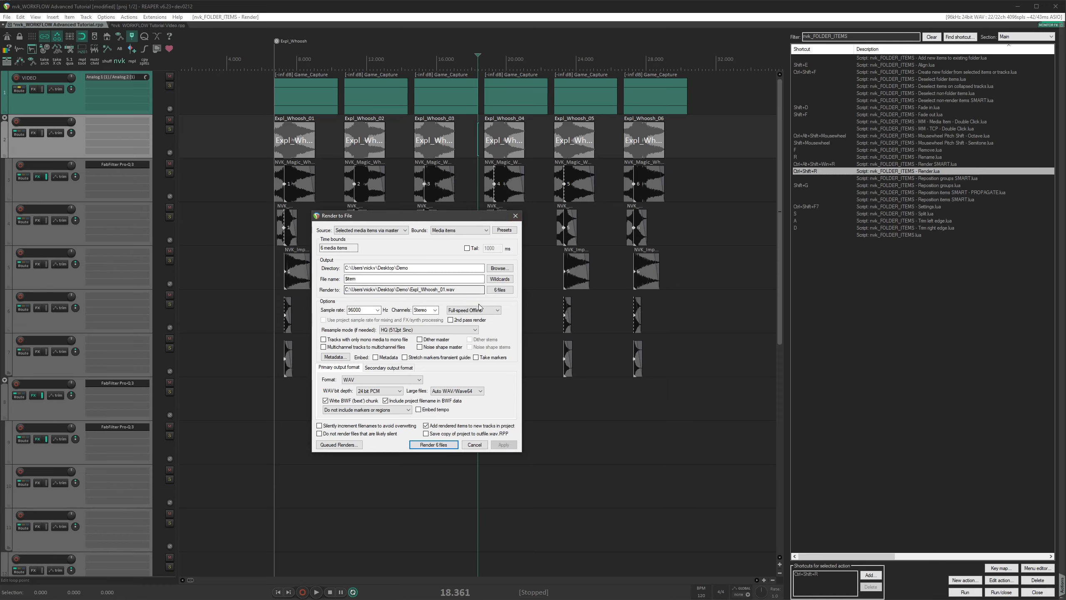
click(513, 220)
Step: Render the six Expl_Whoosh folder items as one sausage file with the Render SMART script, using 2 channels and a 0-second tail
click(935, 164)
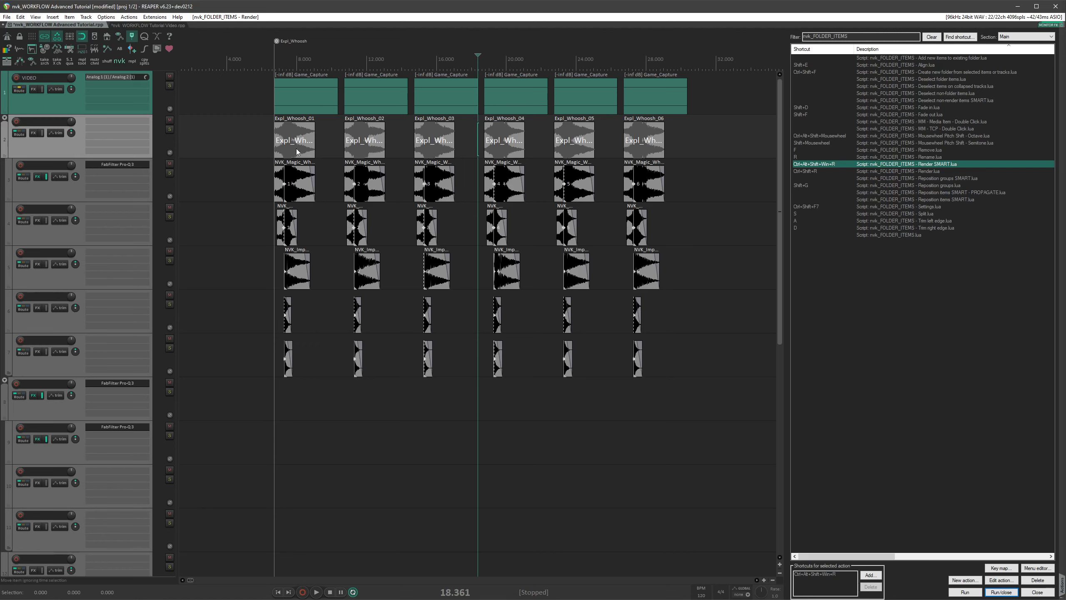
key(ctrl+alt+shift+super+r)
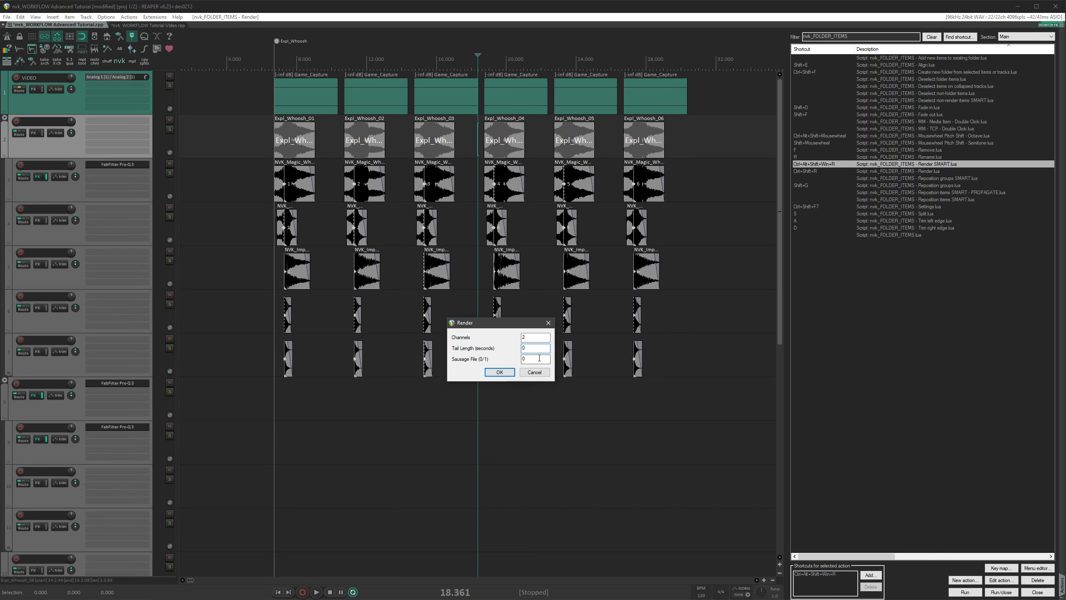
click(539, 358)
click(500, 372)
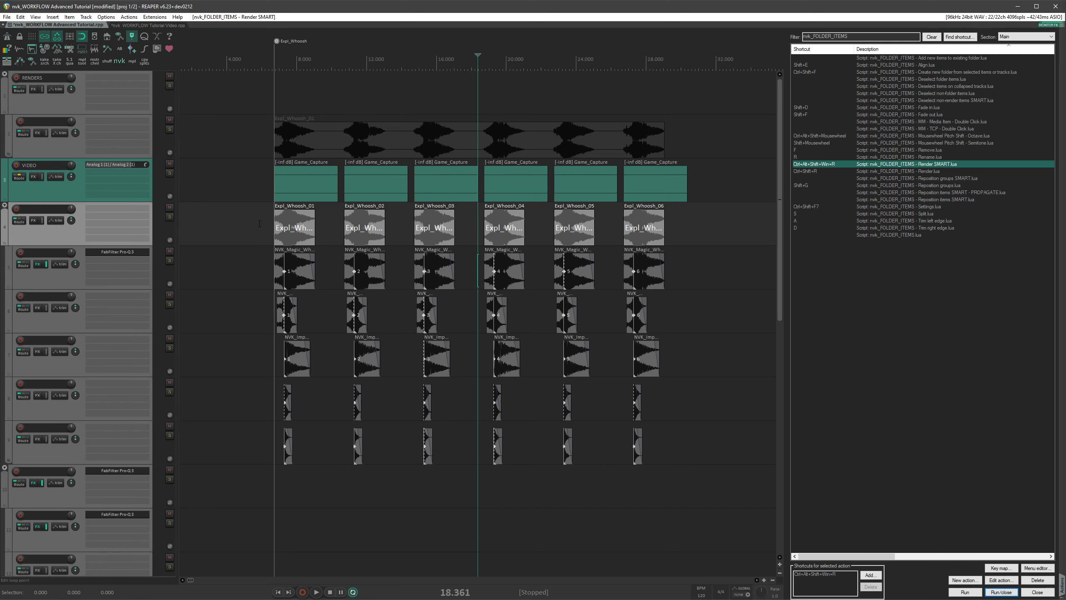
Step: Render the six folder items as separate files with the Render SMART script, setting the tail length to .2 seconds
key(ctrl+alt+shift+super+r)
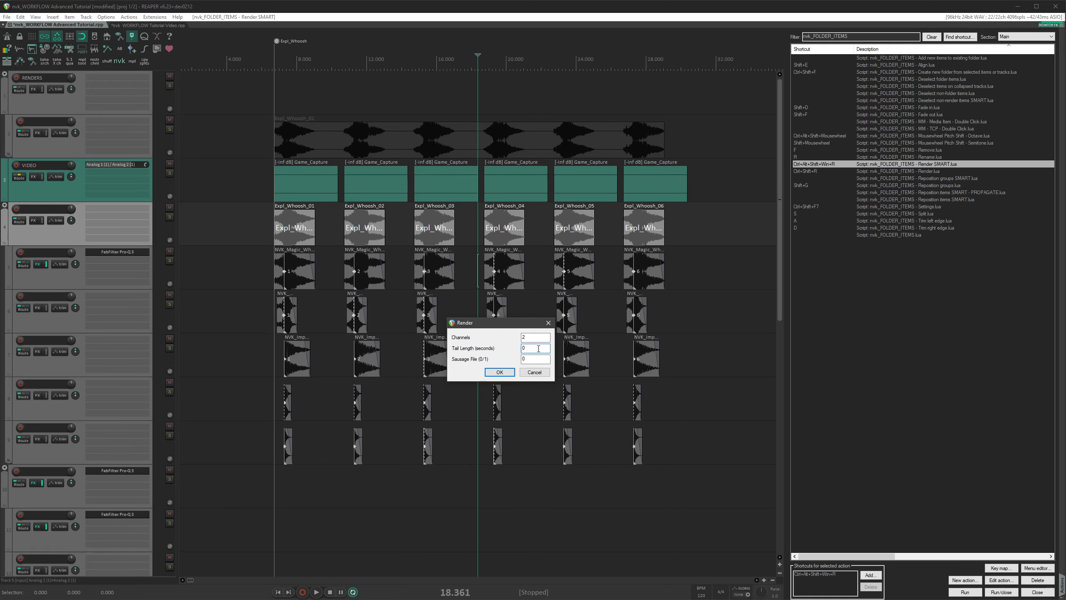
key(BackSpace)
text(.)
text(2)
click(499, 372)
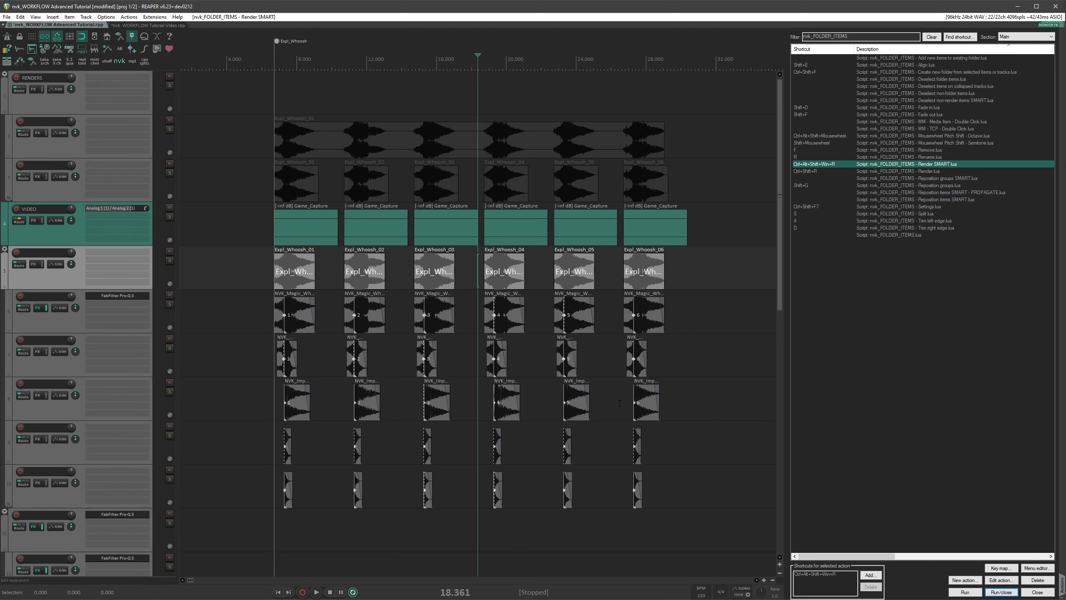
Step: Select individual Expl_Whoosh folder items one after another to check which layered items are selected with them
click(264, 270)
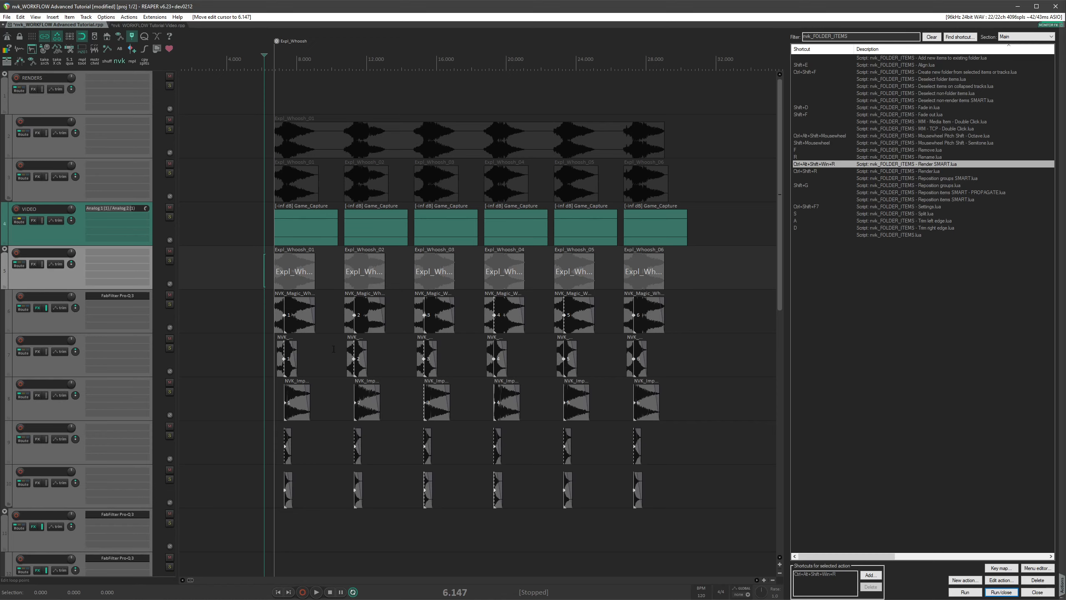
click(276, 282)
click(381, 281)
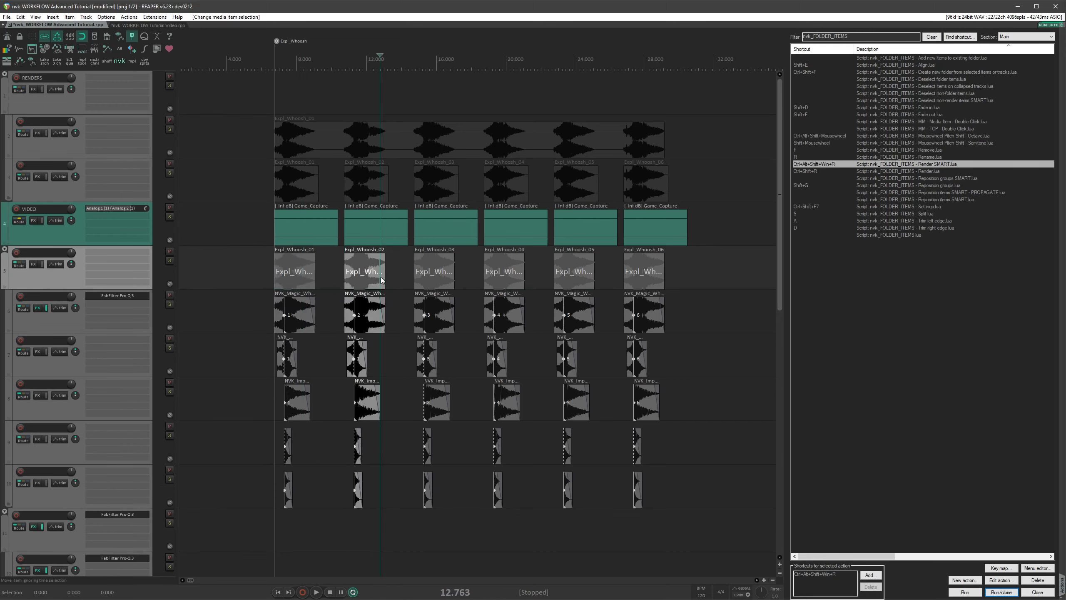
click(436, 282)
click(504, 281)
click(574, 280)
click(296, 281)
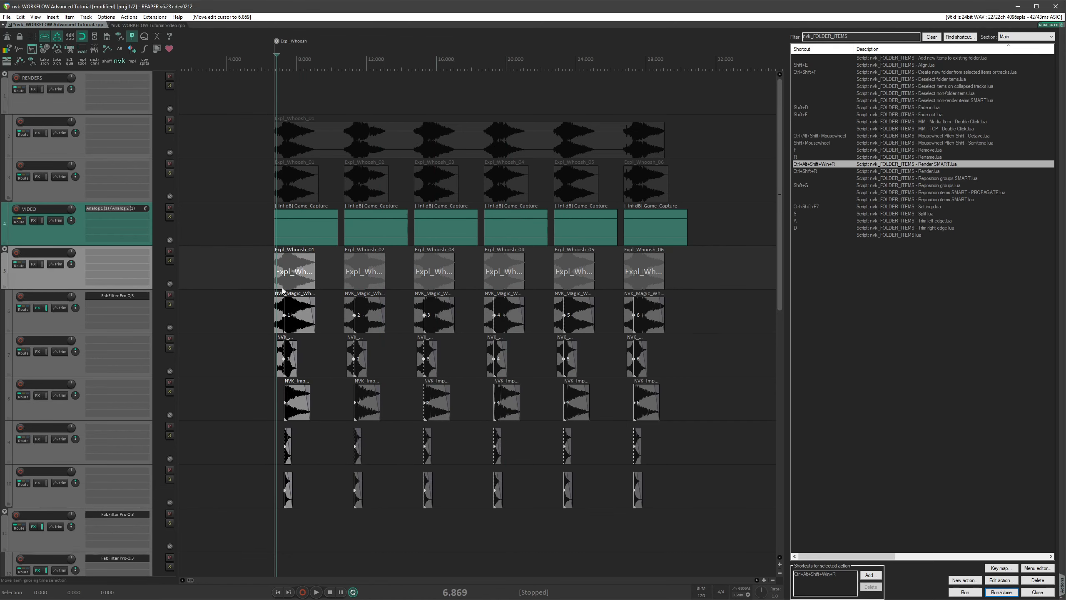
click(638, 271)
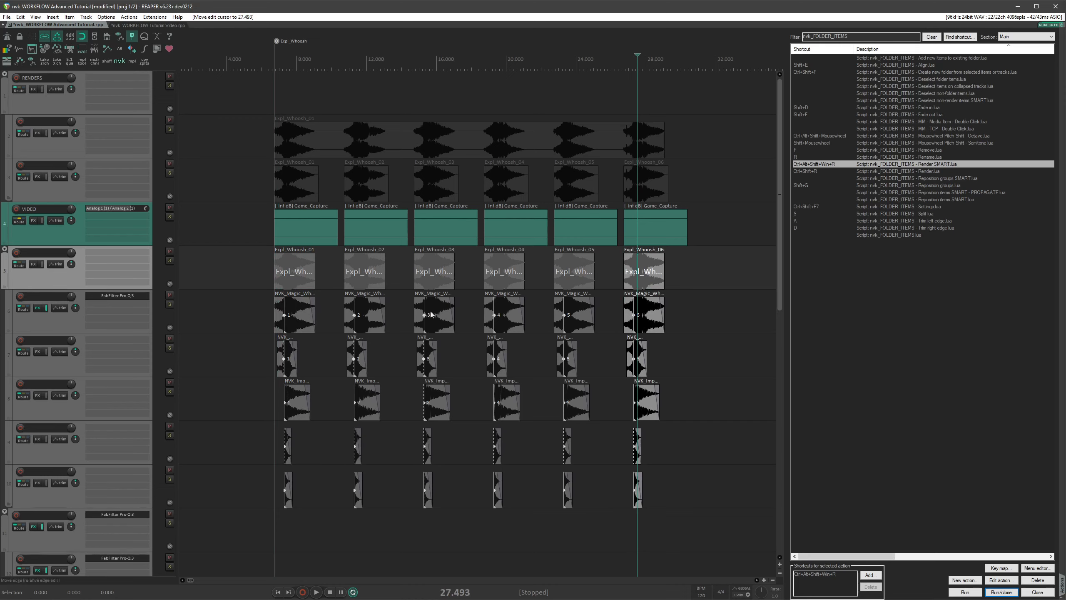
click(291, 273)
click(291, 272)
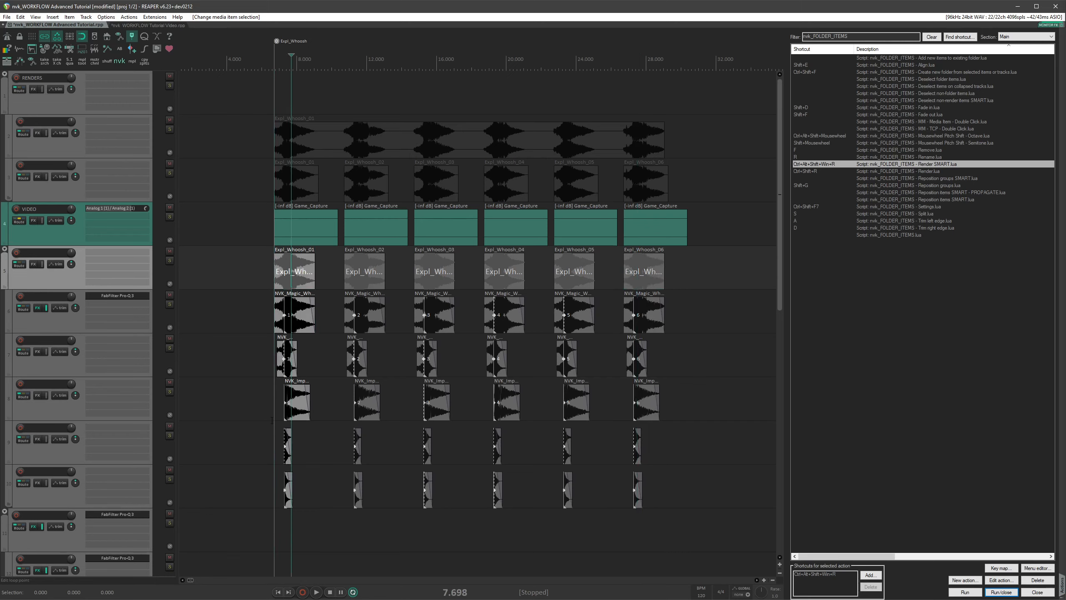
Step: Open and cancel the render dialog for all six folder items, and run the Render script on the first child track's items
drag(299, 272, 250, 274)
drag(242, 276, 289, 273)
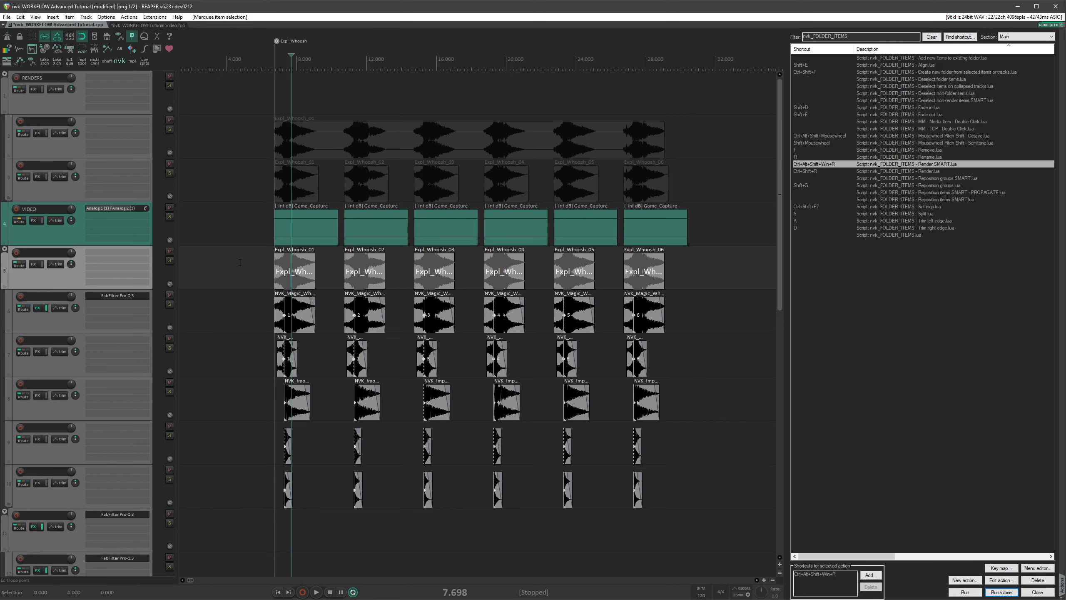
double_click(809, 171)
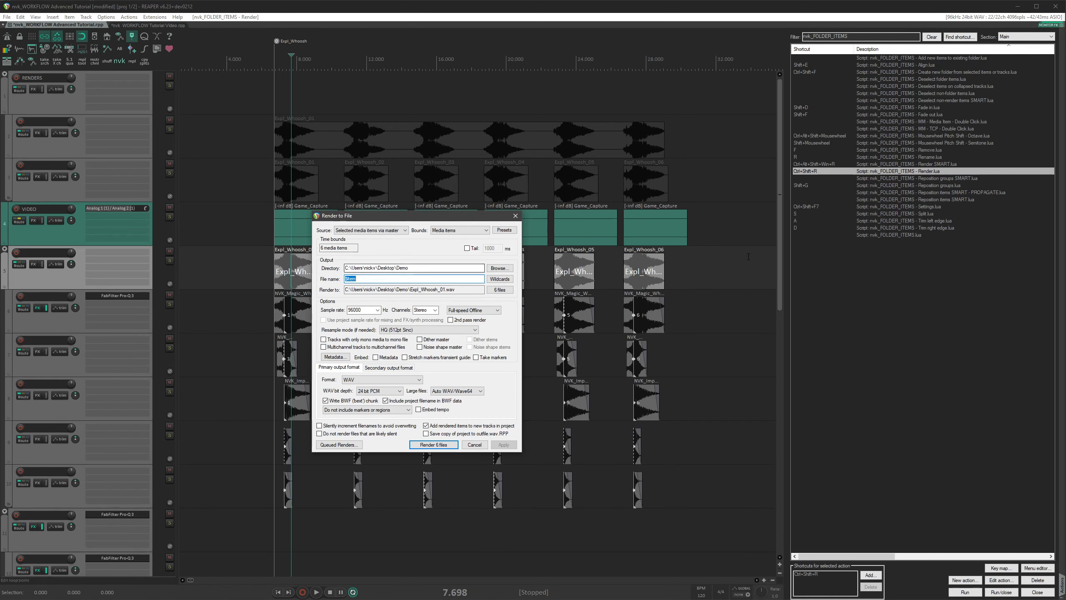
key(Escape)
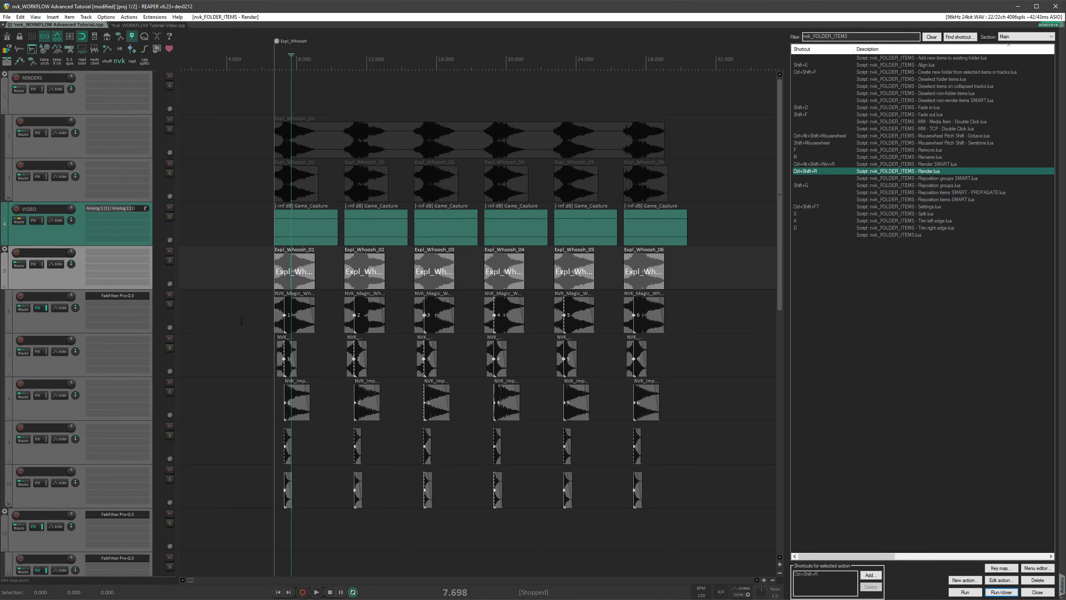
drag(239, 318, 699, 312)
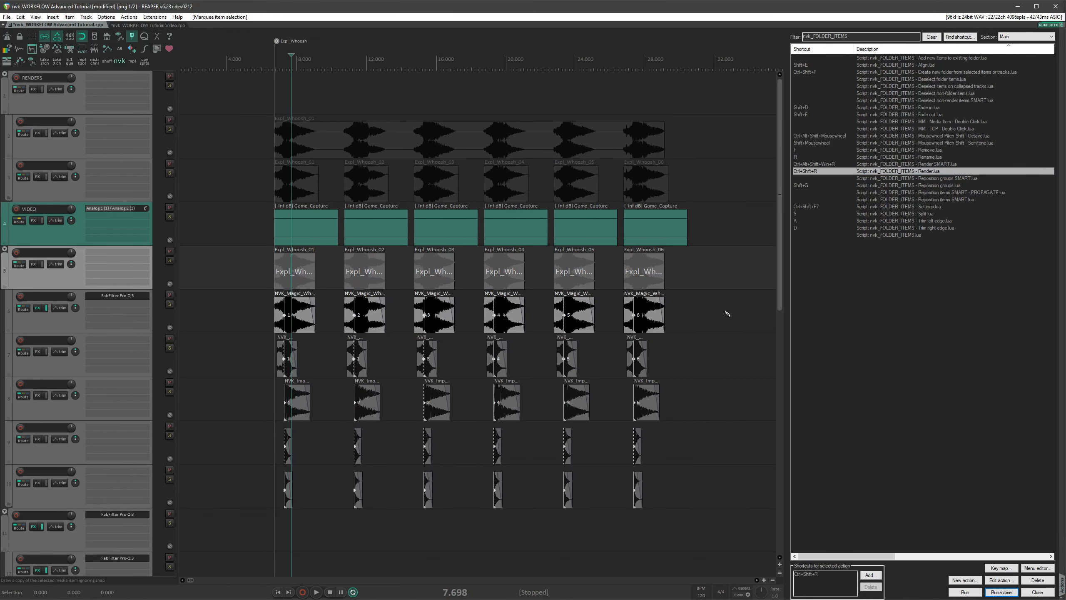
key(ctrl+shift+r)
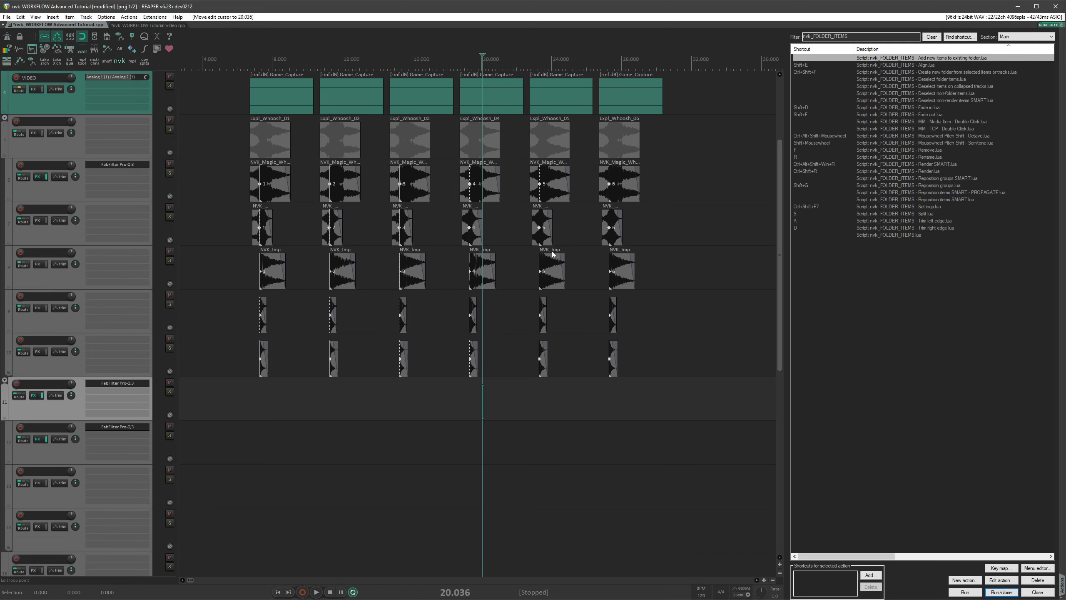
Step: Lower the pitch of all layered items in the sixth Expl_Whoosh variation by 6 semitones
drag(584, 193, 694, 388)
scroll(661, 316, down, 6)
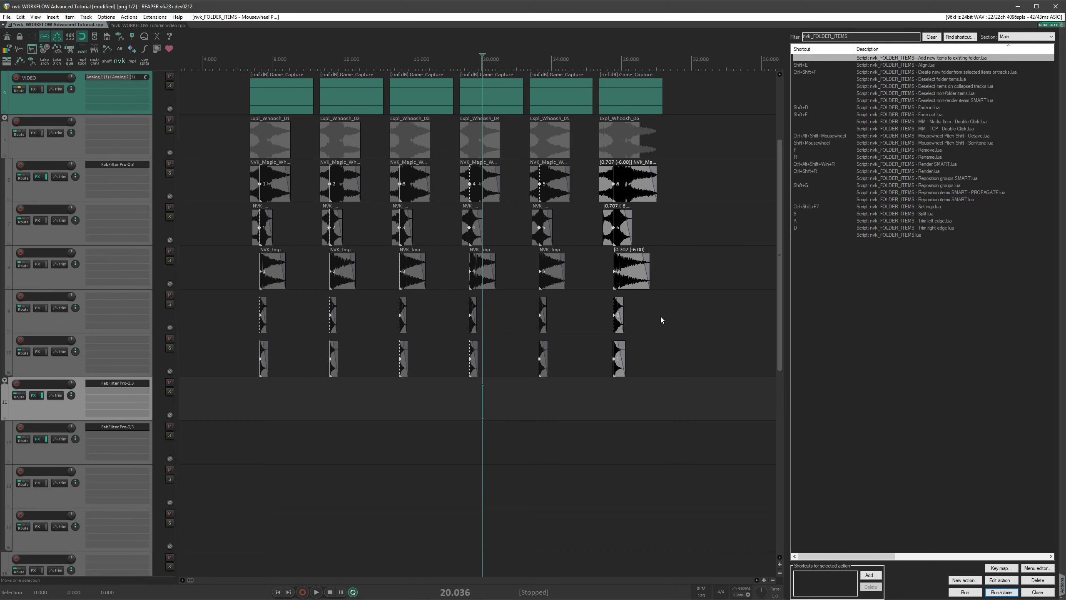
click(510, 444)
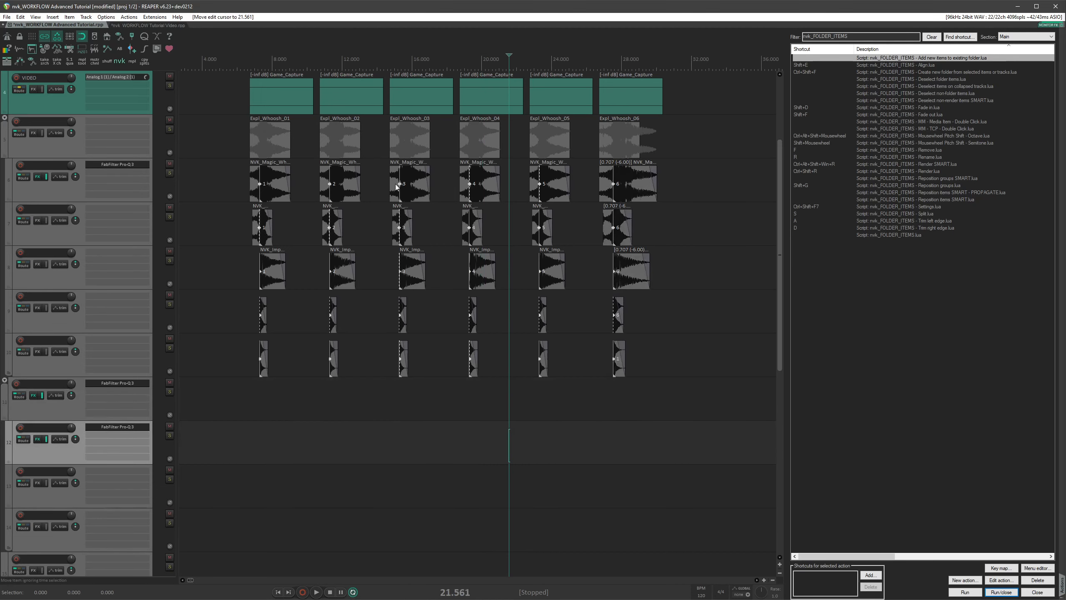
Step: Mute the Magic Whoosh and Imp layer items of the third Expl_Whoosh variation
click(417, 185)
key(m)
drag(386, 276, 446, 275)
key(m)
click(383, 180)
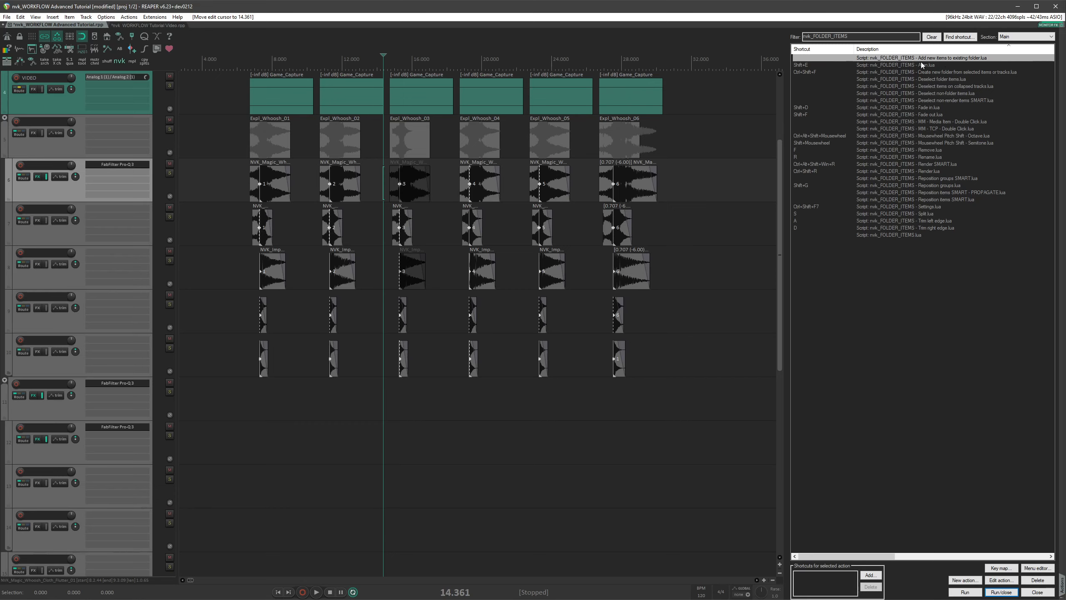
Step: Run the Add new items to existing folder script, accept its mouse modifier change, and update the Expl_Whoosh folder items to match their layers
double_click(889, 61)
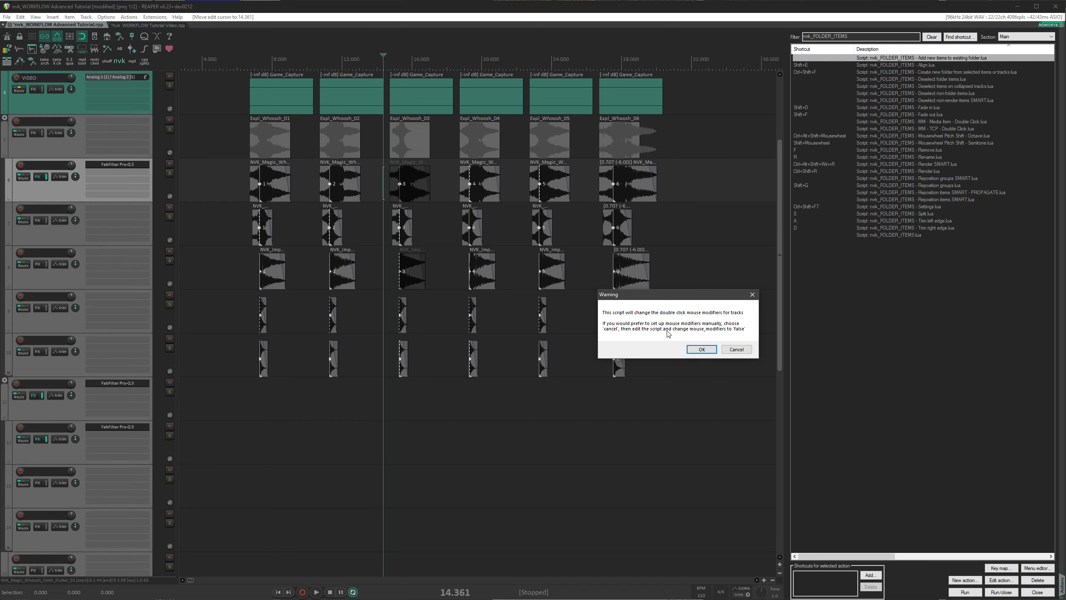
click(703, 351)
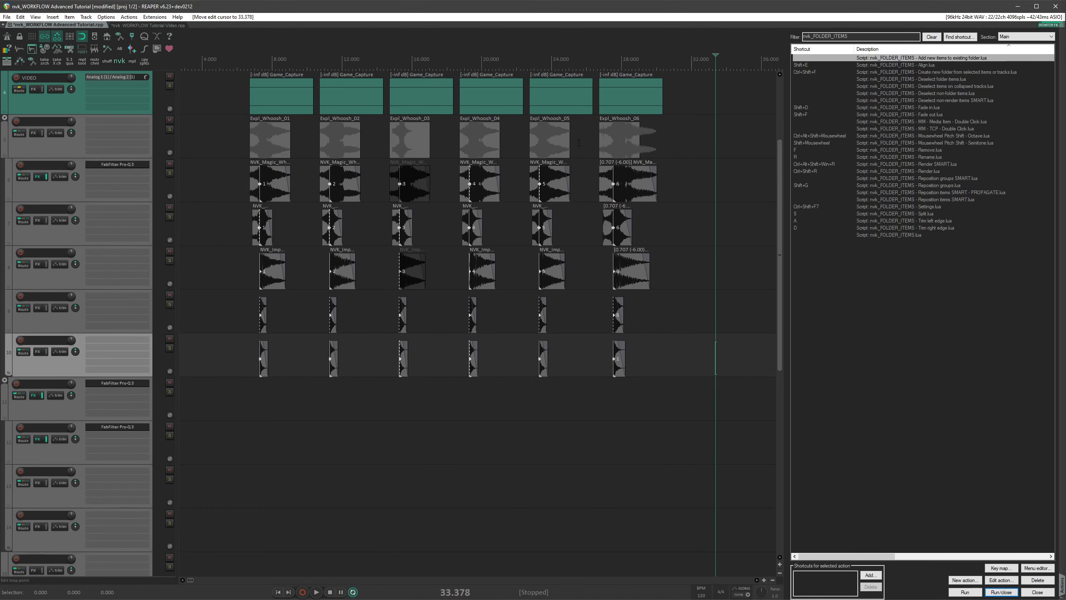
click(579, 143)
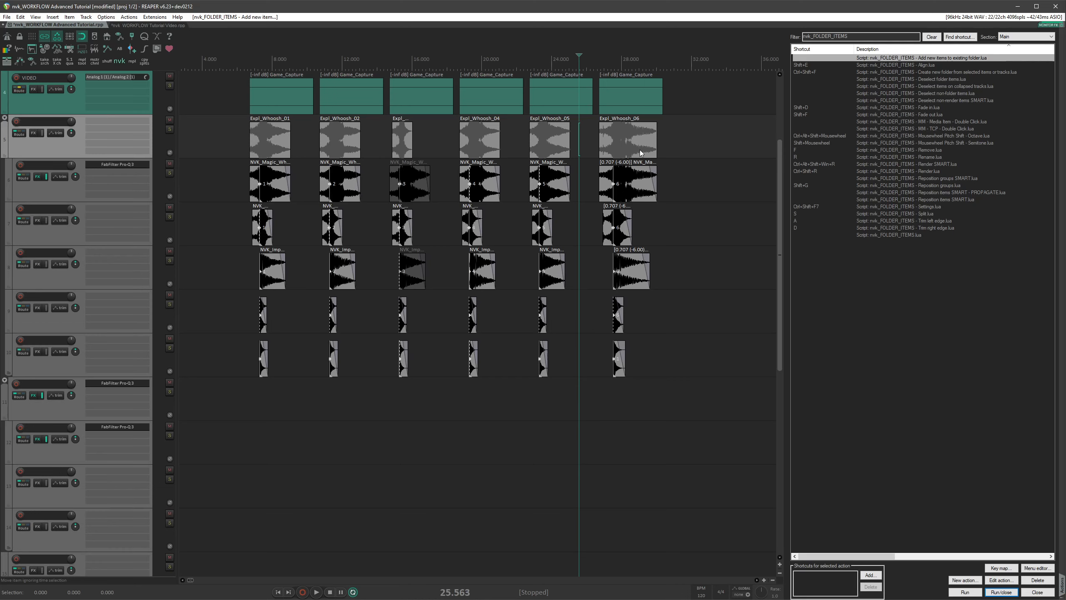
Step: Try repositioning the first three Expl_Whoosh folder item groups, and clear the selection
click(228, 141)
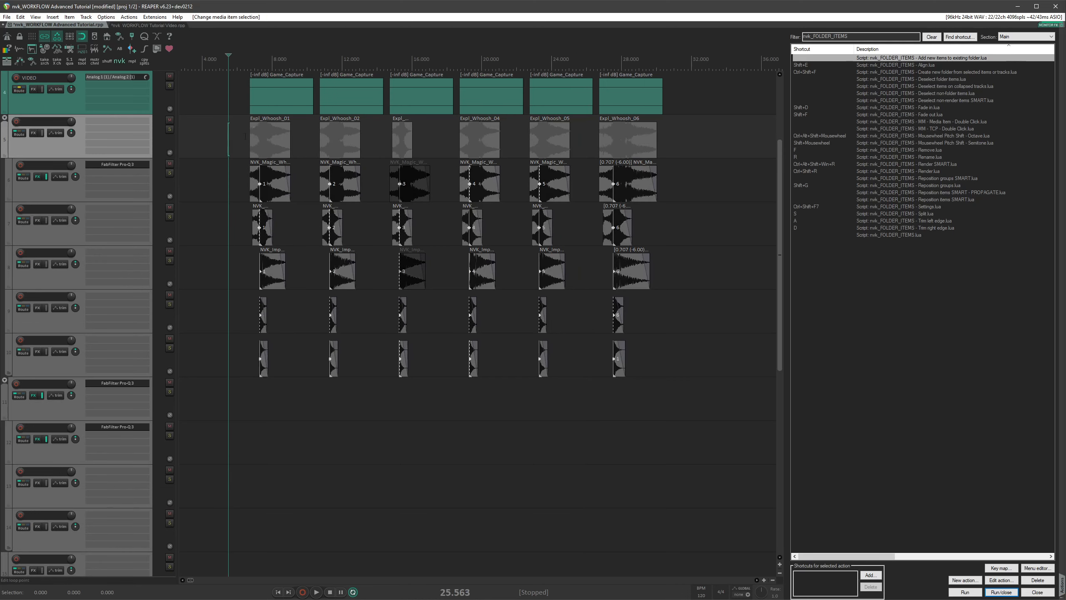
shift+click(434, 142)
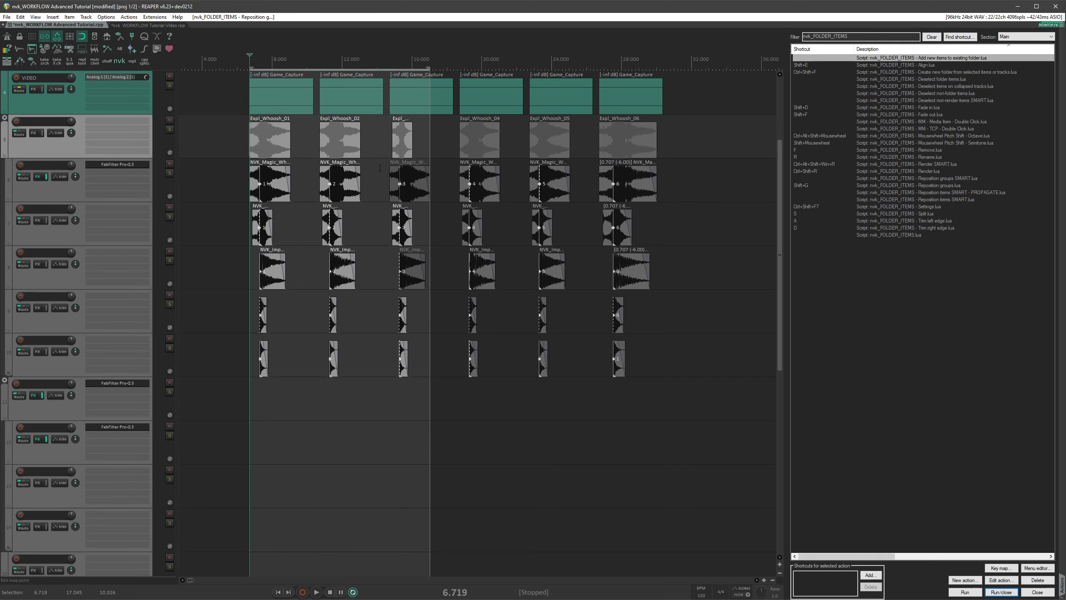
click(218, 133)
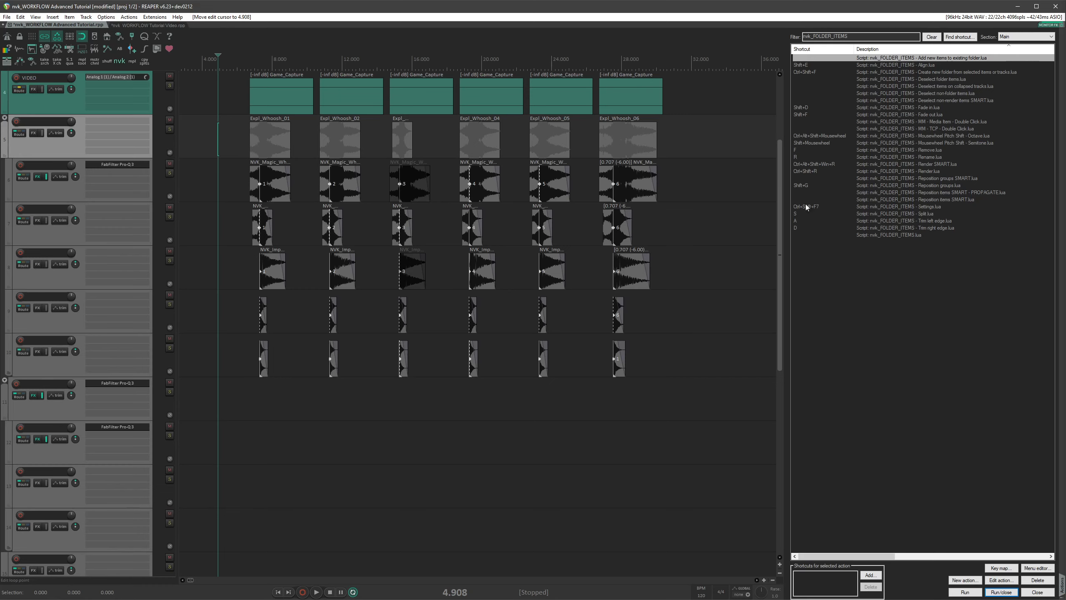
Step: Start the nvk_FOLDER_ITEMS background script, and terminate its instances with that answer remembered for the script
double_click(895, 237)
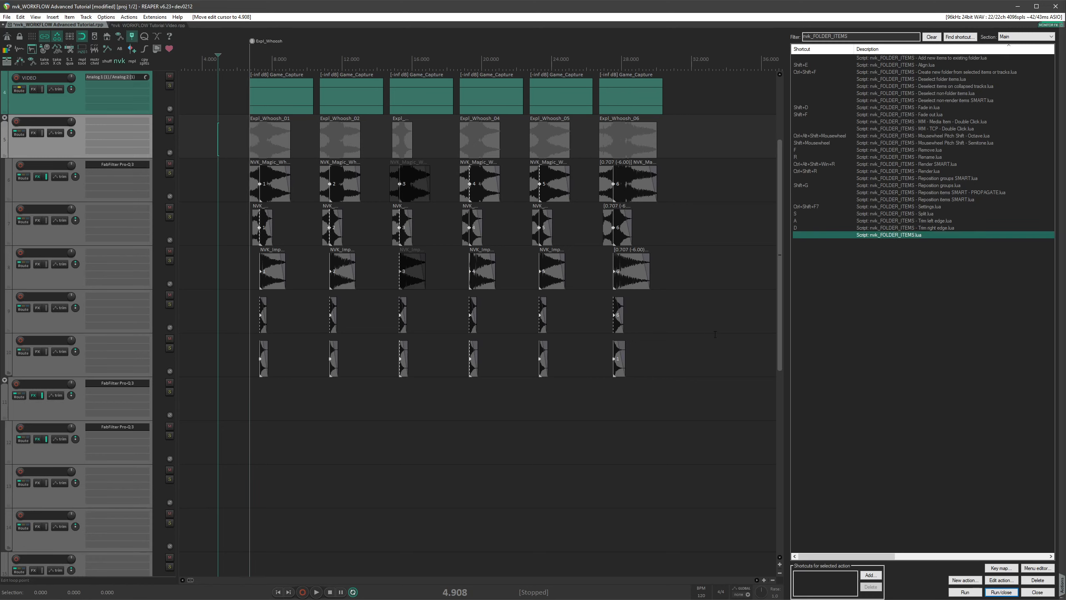
click(132, 38)
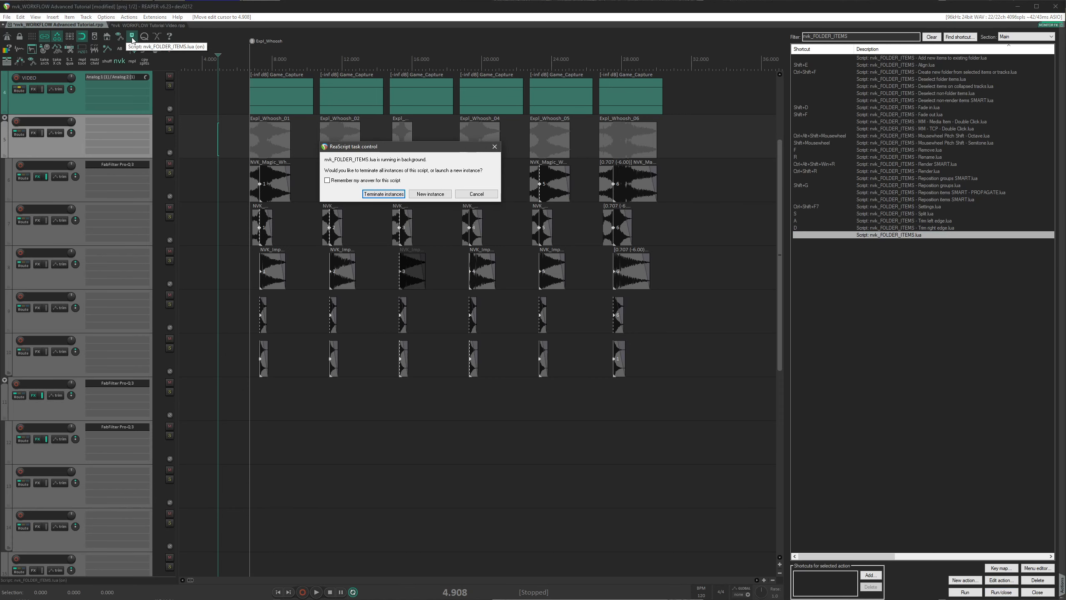
click(328, 181)
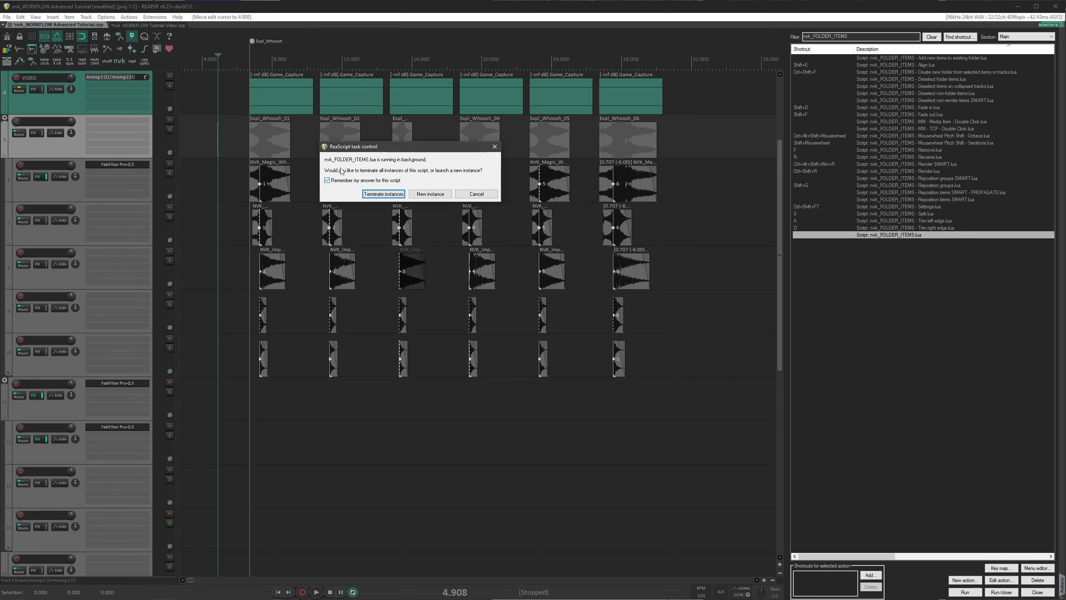
click(381, 194)
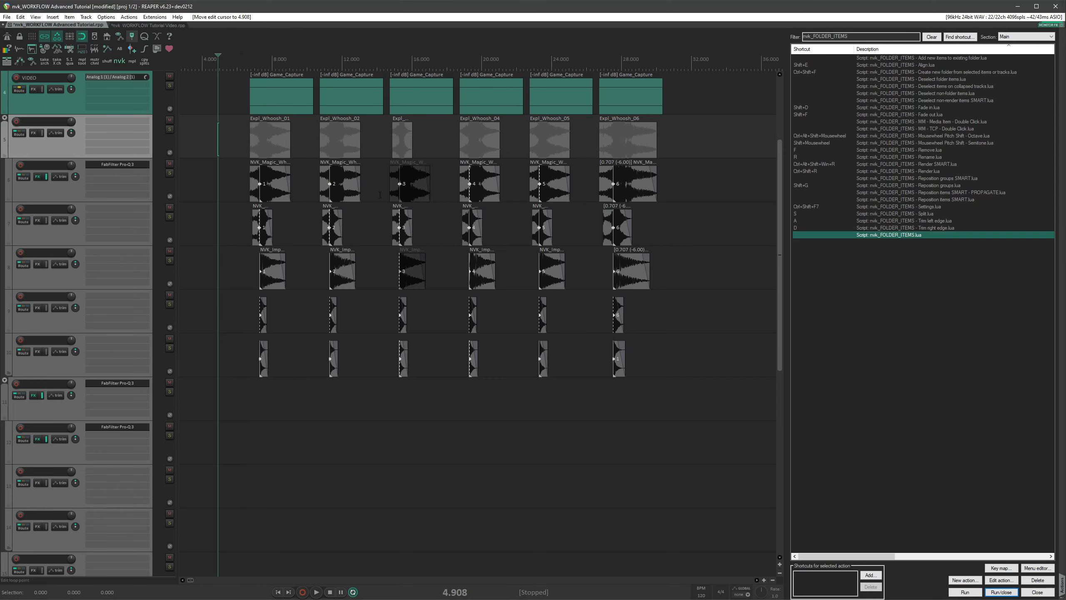
Step: Restart the nvk_FOLDER_ITEMS background script and bring the item groups of both folders into view
click(132, 37)
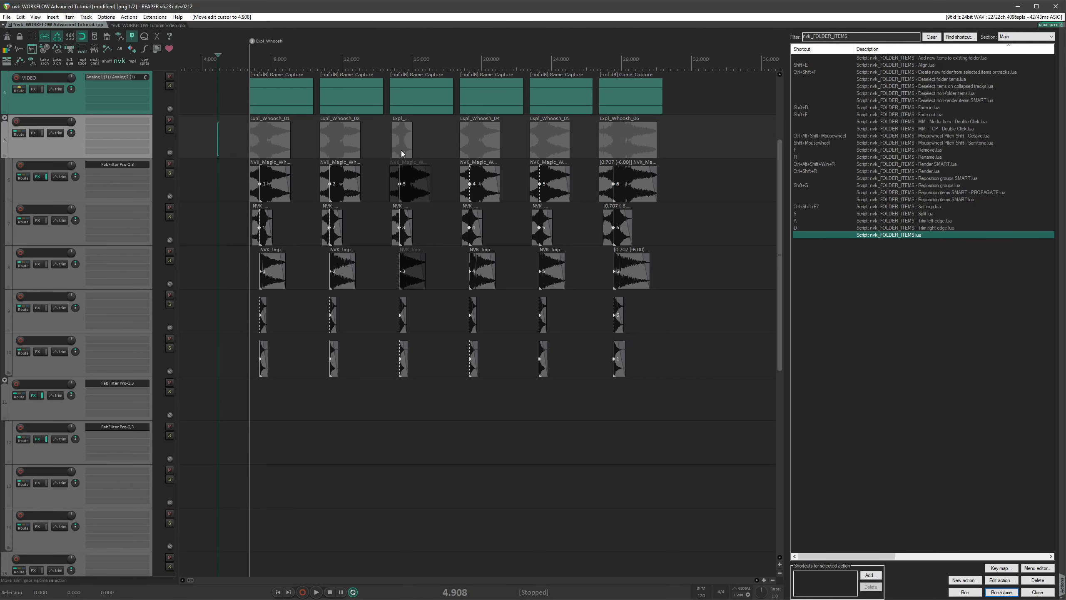
scroll(414, 152, down, 5)
scroll(378, 184, up, 6)
scroll(412, 143, down, 2)
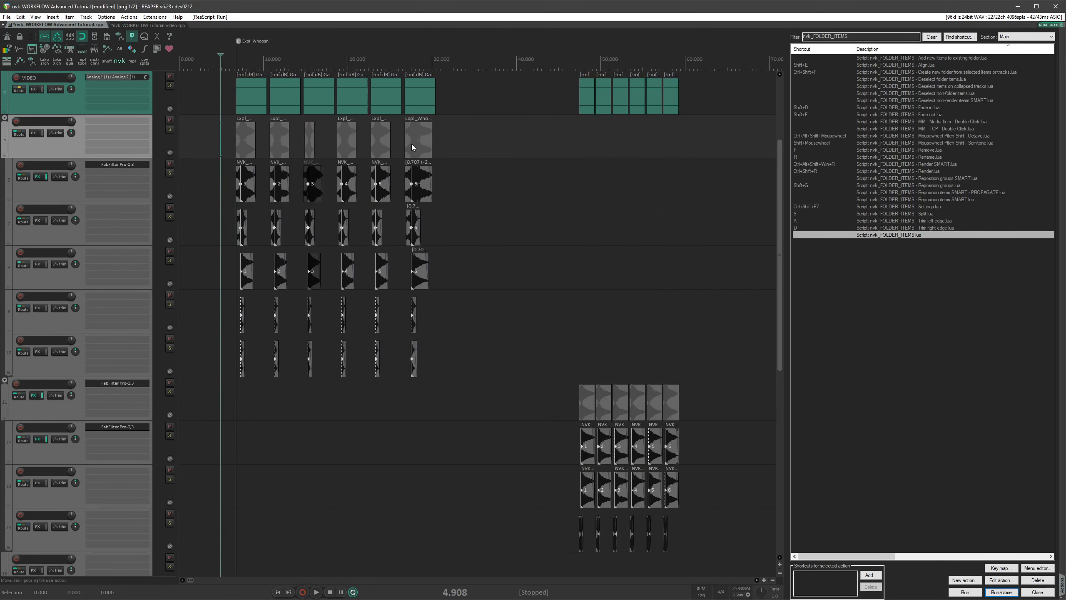
Step: Rename all six folder items of the second folder to Expl_Phase
scroll(523, 224, down, 2)
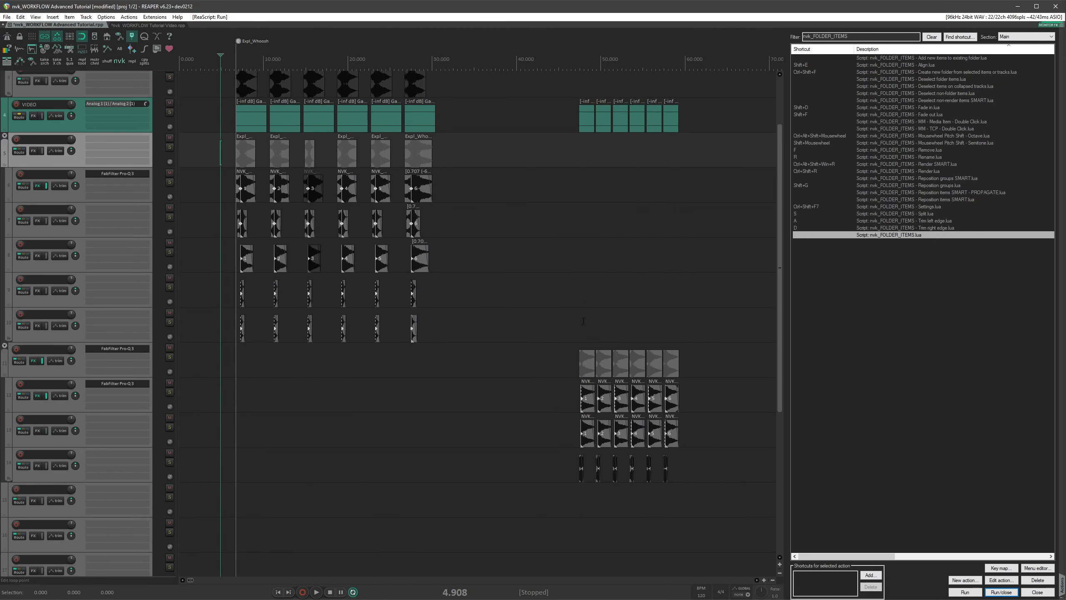
drag(537, 334, 693, 376)
text(r)
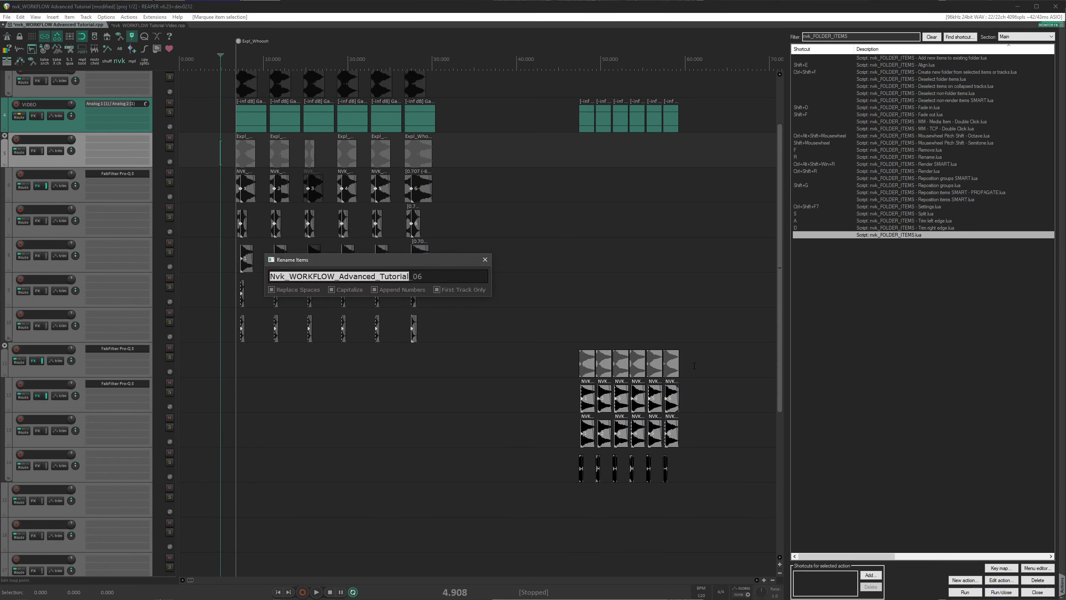
text(Expl_Ph)
text(ase)
key(Return)
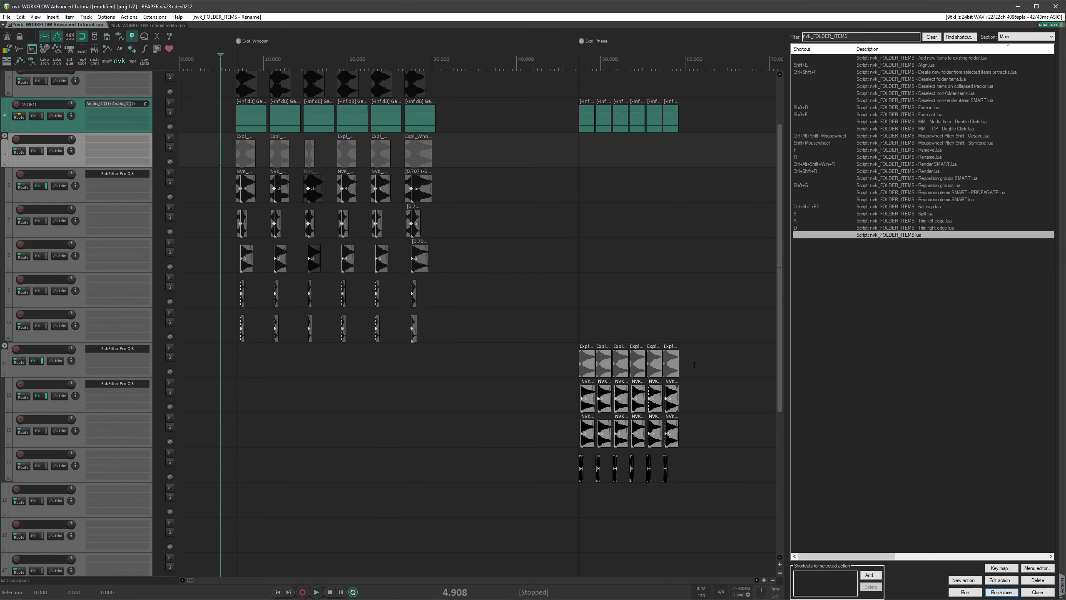
Step: Unmute the cloth flutter and impact layers of the third Expl_Whoosh group so its folder item covers them
scroll(564, 208, down, 5)
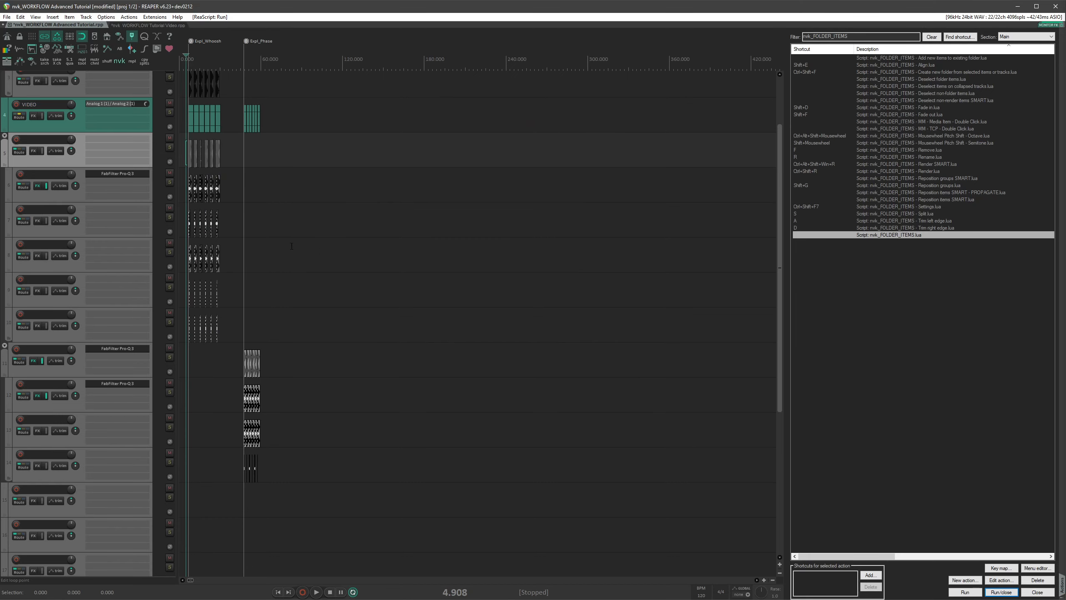
scroll(278, 249, up, 4)
click(279, 249)
scroll(279, 250, up, 3)
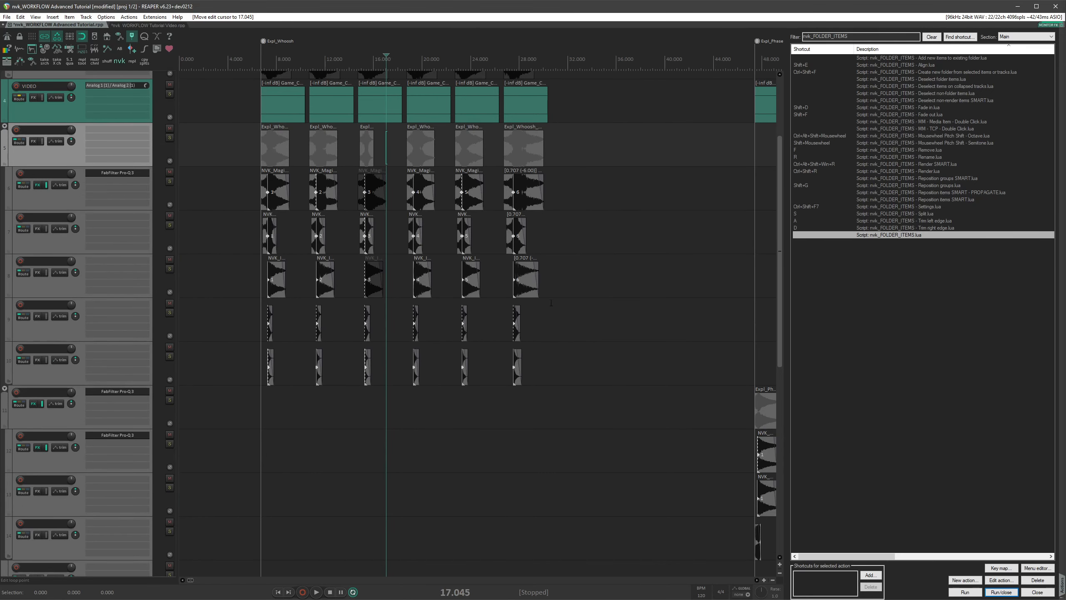
click(385, 240)
scroll(385, 240, up, 4)
key(m)
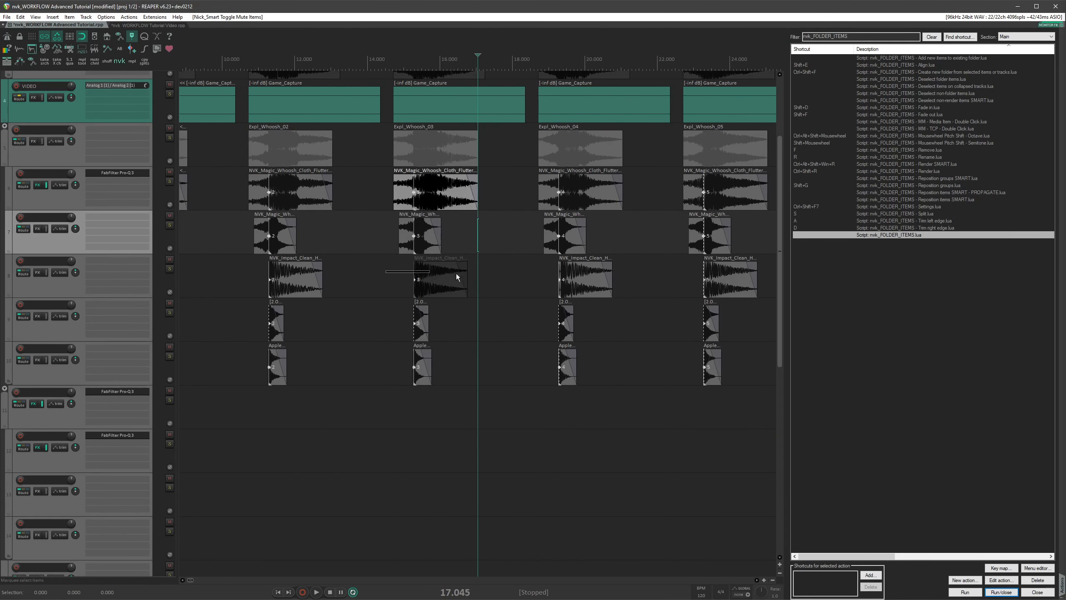
key(m)
scroll(487, 271, down, 3)
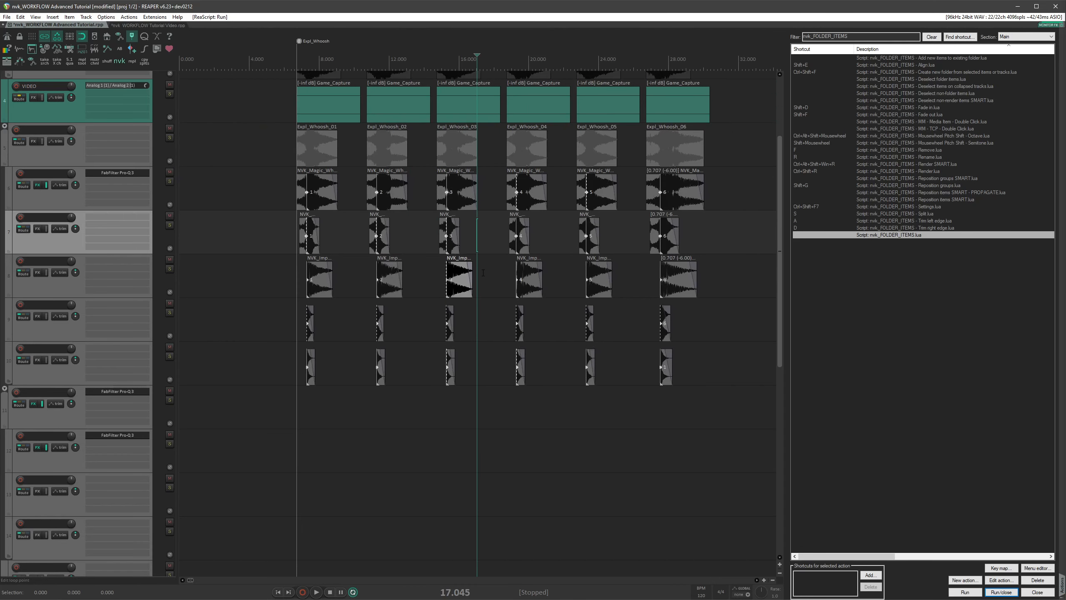
Step: Copy the Expl_Whoosh_06 item group into the empty space after it, and run the nvk_FOLDER_ITEMS Settings script
click(745, 192)
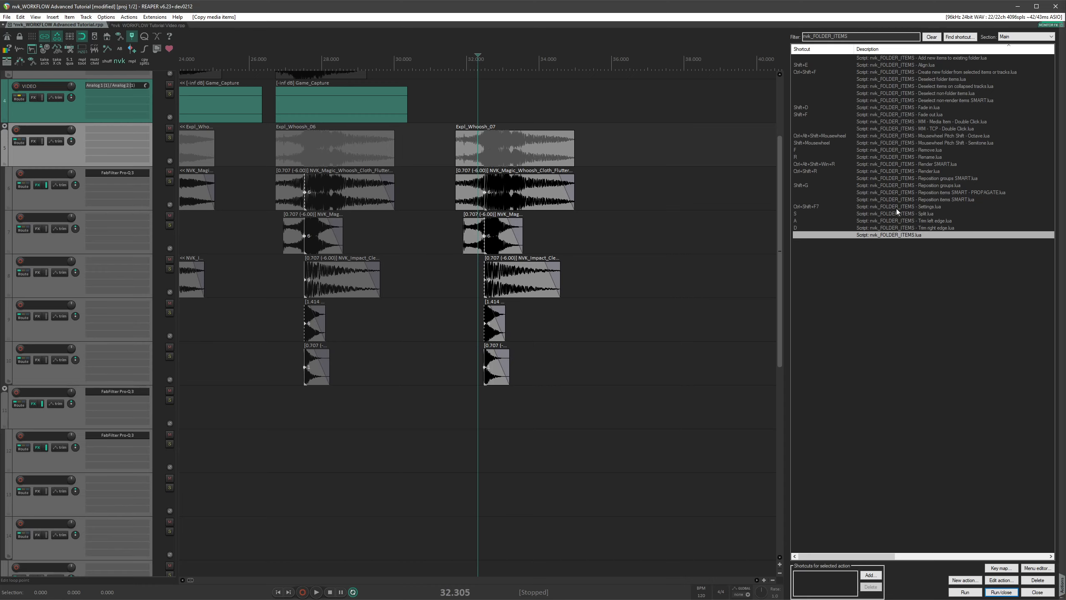
double_click(912, 206)
drag(702, 263, 626, 324)
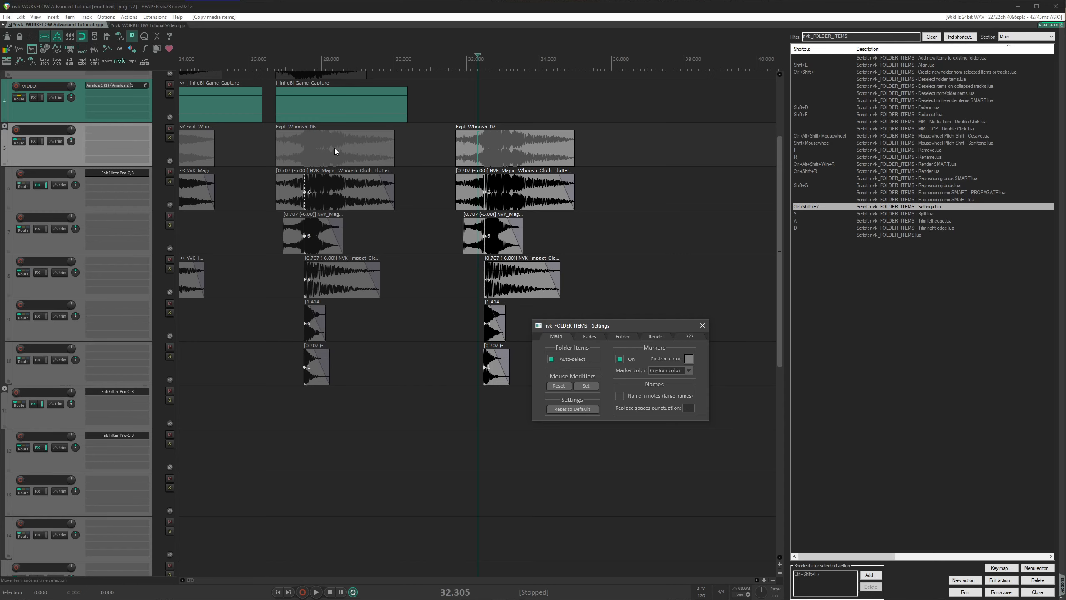
Step: Select different Expl_Whoosh folder items in turn to check how Auto-select picks up their child layers
click(479, 147)
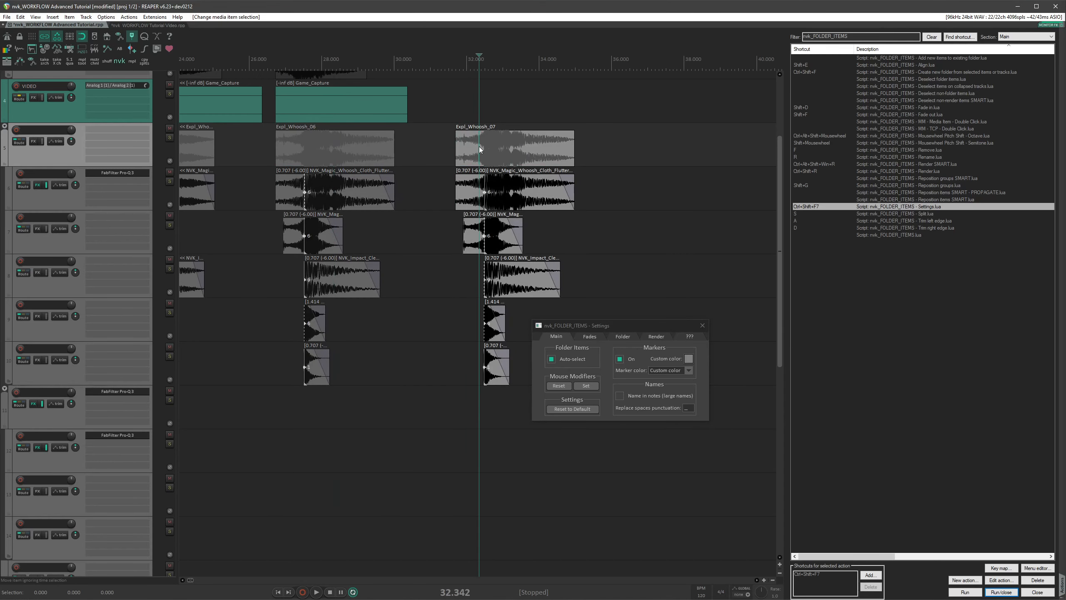
click(344, 148)
scroll(345, 148, down, 2)
click(368, 153)
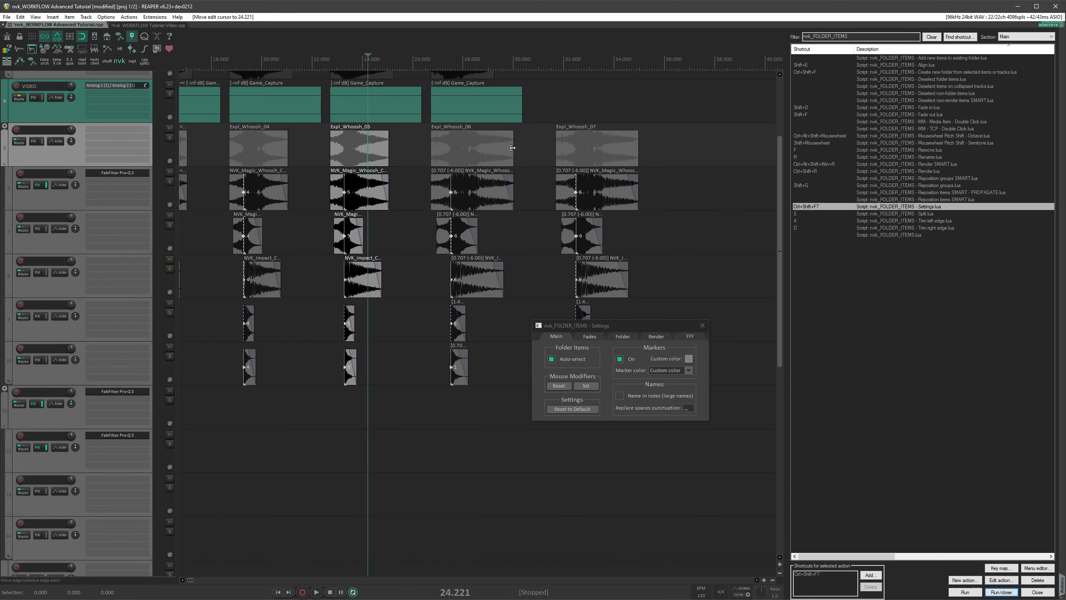
click(246, 147)
click(364, 147)
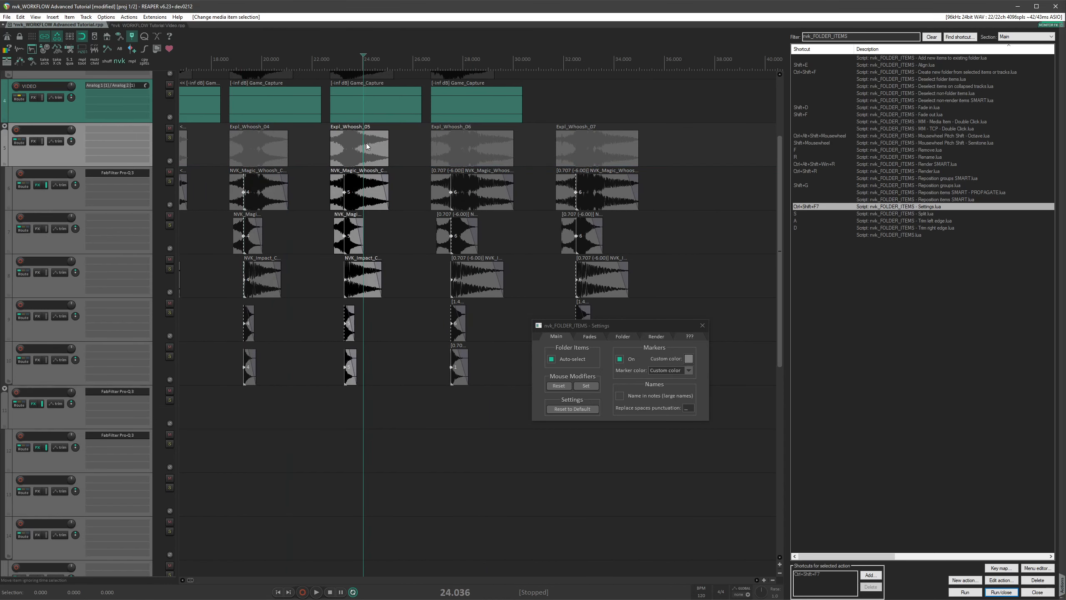
Step: Move the Expl_Whoosh_07 group slightly earlier, set its volume to -3.00 dB, and clear the selection
mouse_move(590, 148)
mouse_down()
mouse_move(697, 150)
mouse_move(586, 151)
mouse_move(588, 206)
mouse_move(588, 120)
mouse_move(588, 146)
mouse_up()
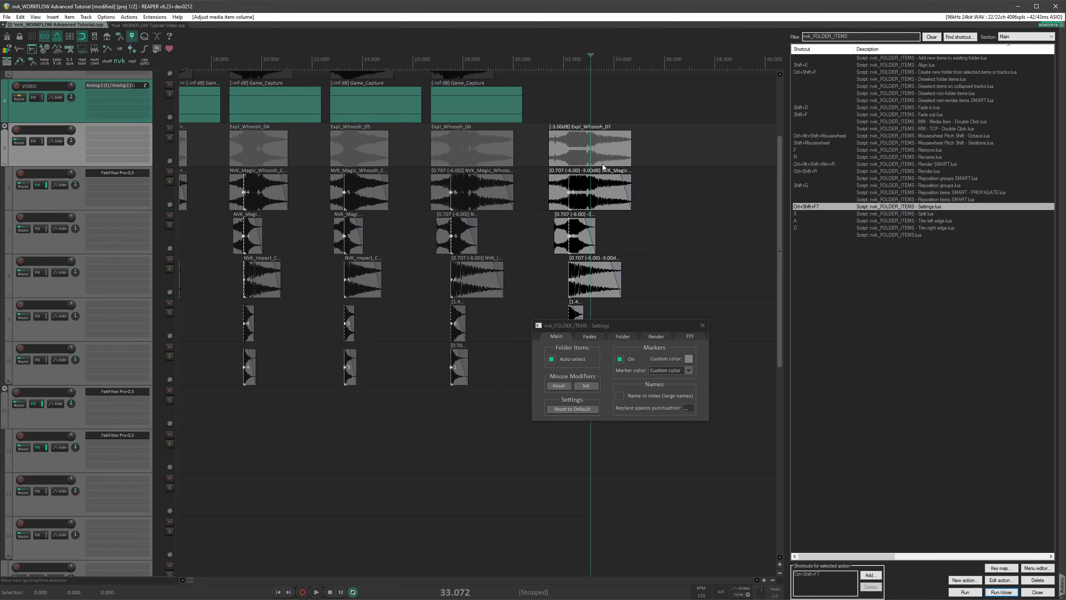
scroll(478, 311, down, 5)
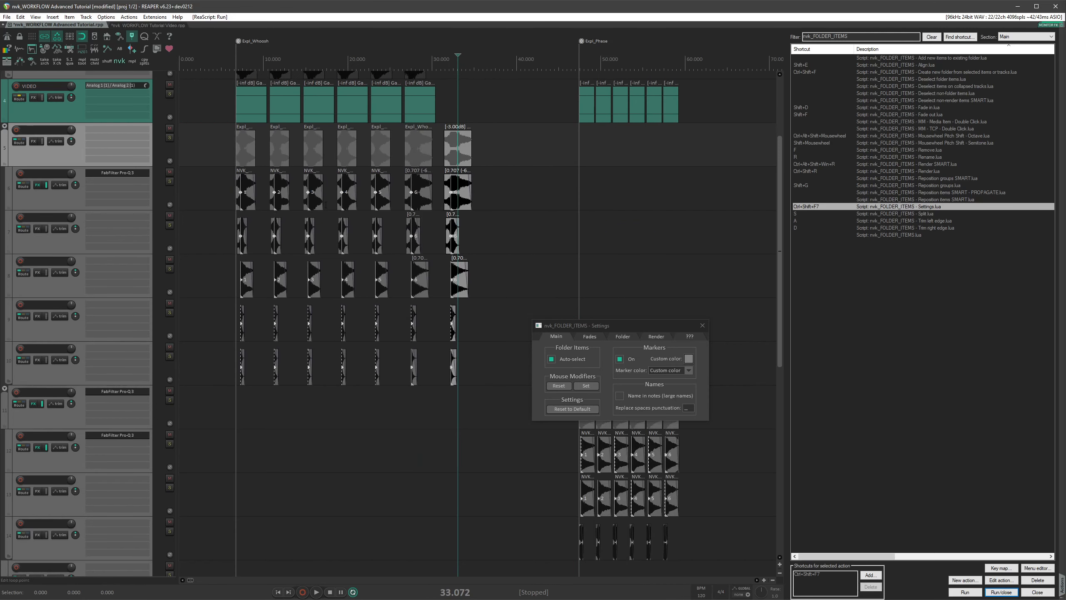
click(229, 183)
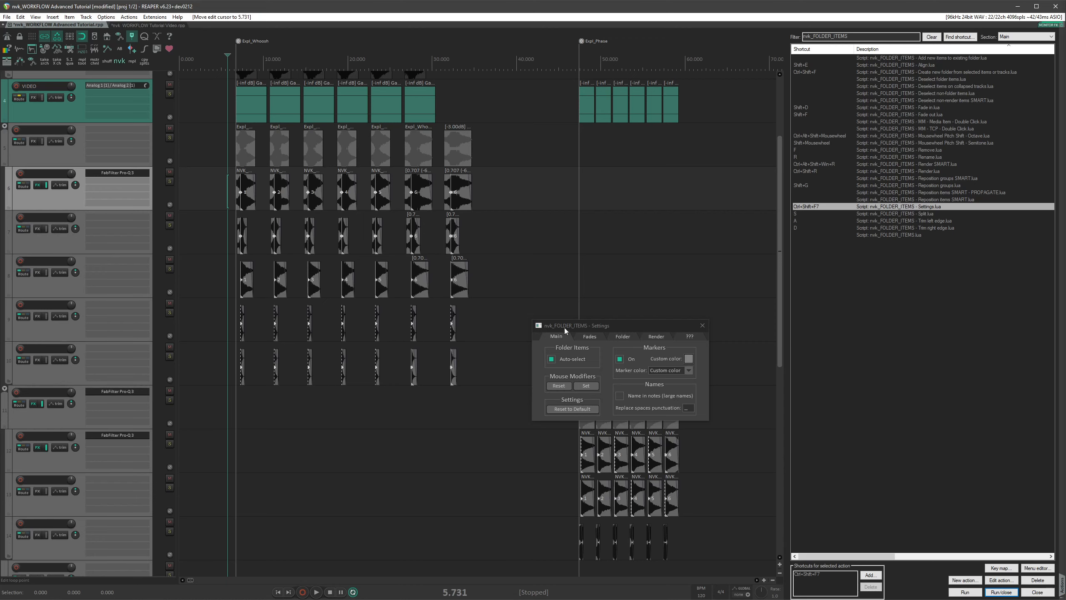
Step: Try switching the folder markers off and back on, and try the Name in notes option
click(620, 359)
click(216, 189)
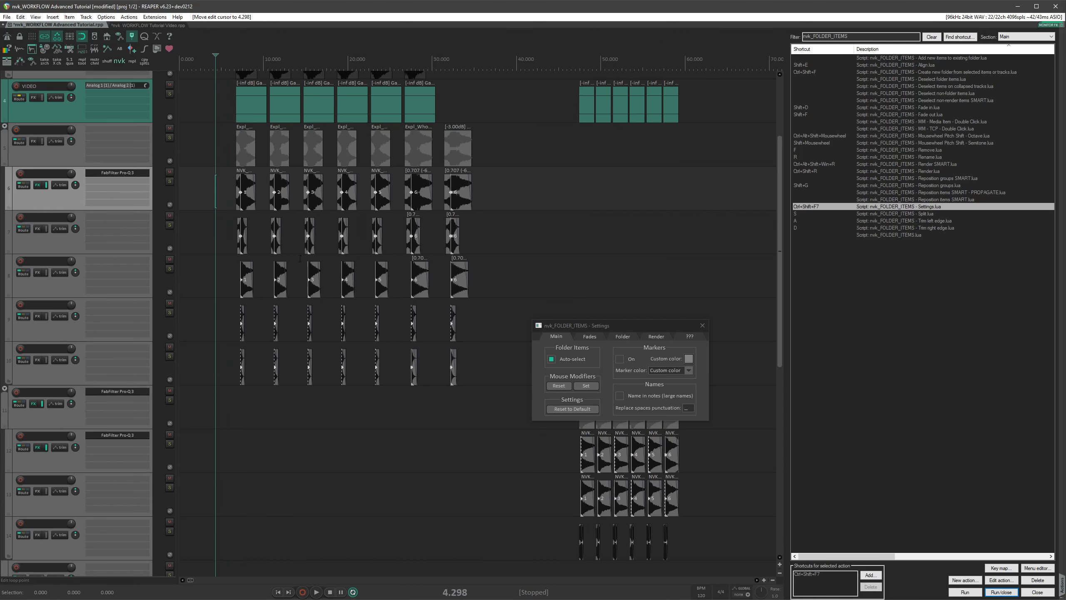
click(621, 359)
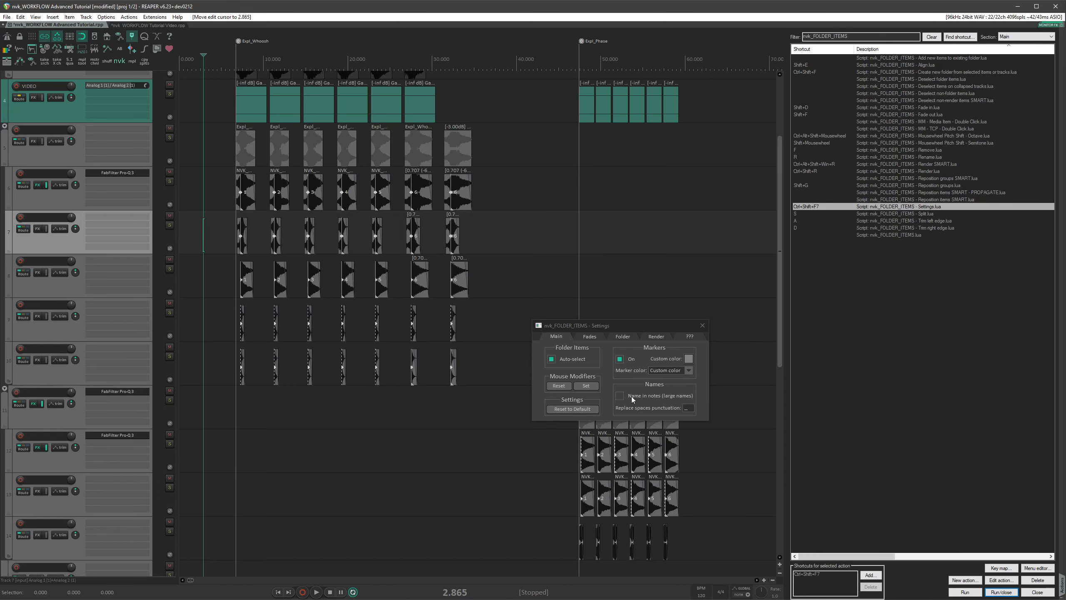
click(620, 396)
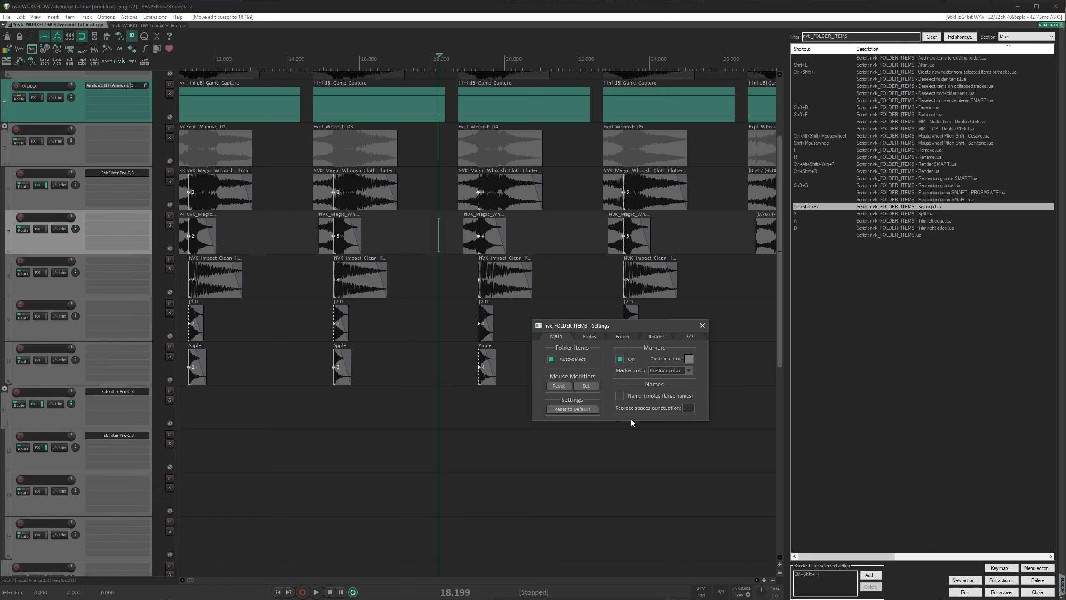
Step: Change the Replace spaces punctuation setting from an underscore to a space
click(688, 408)
key(BackSpace)
click(559, 147)
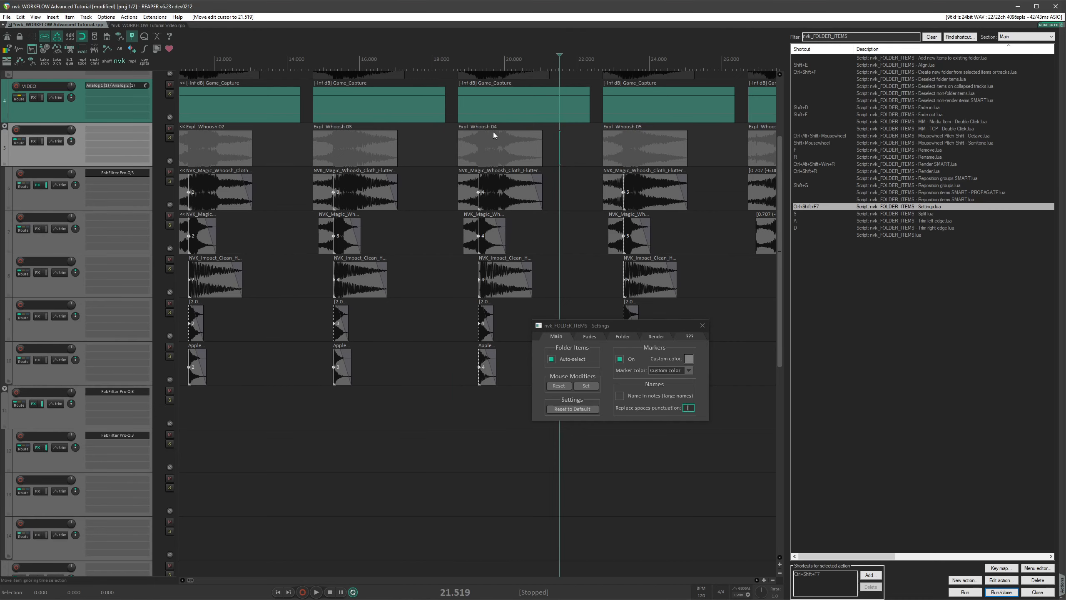
Step: Rename all seven Expl_Whoosh folder items to Expl Whoosh with Replace Spaces turned off
scroll(506, 170, down, 5)
drag(232, 147, 609, 131)
key(r)
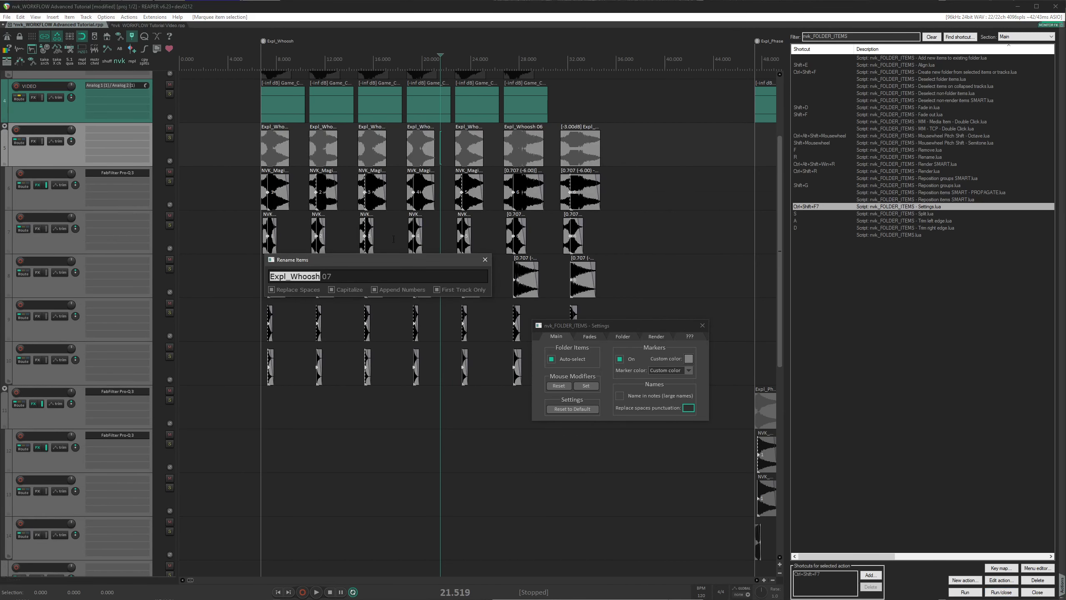
click(272, 290)
click(291, 278)
key(Return)
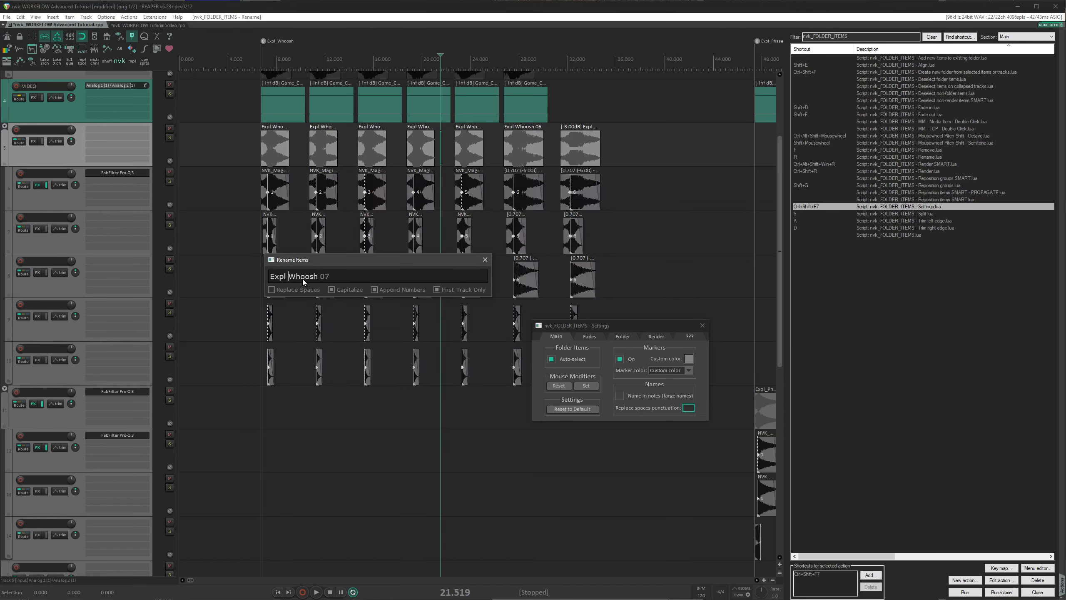
click(292, 149)
scroll(298, 149, up, 3)
scroll(311, 145, up, 2)
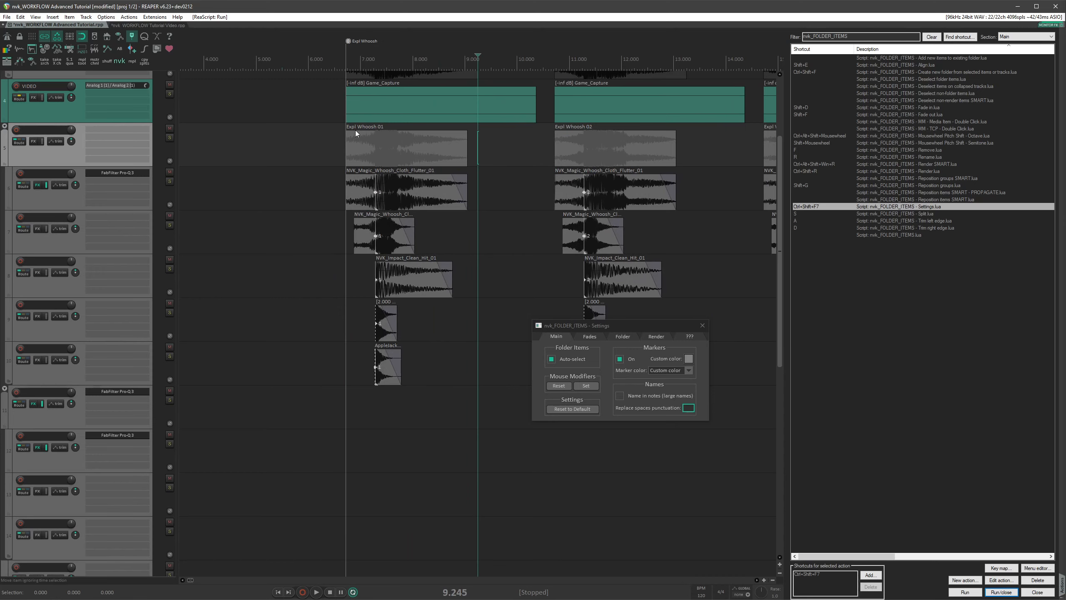
Step: Review the Fades, Folder, Render and Experimental settings of nvk_FOLDER_ITEMS
click(590, 337)
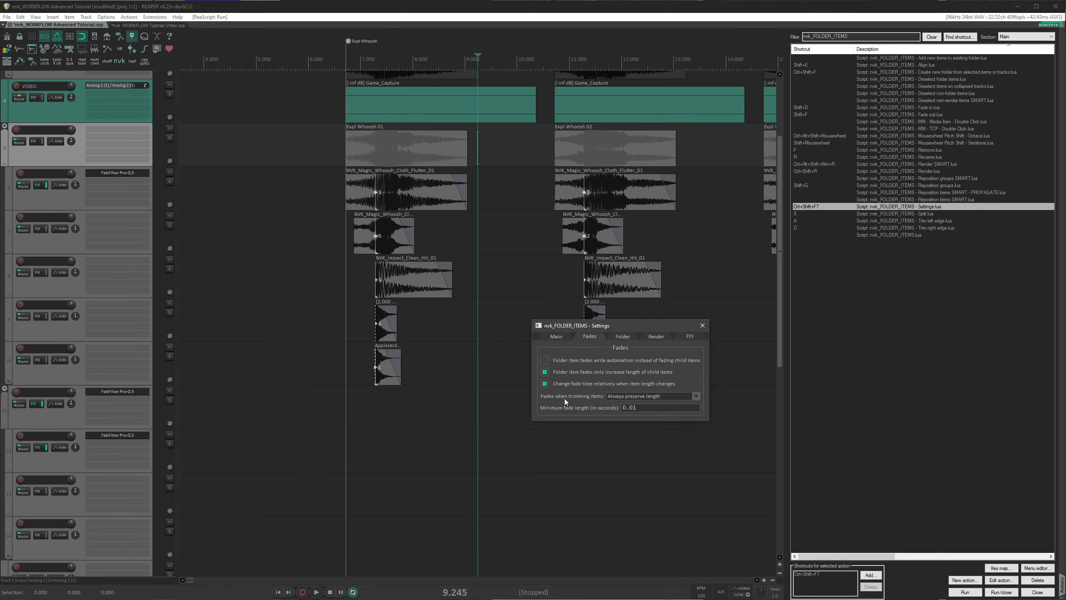
click(621, 337)
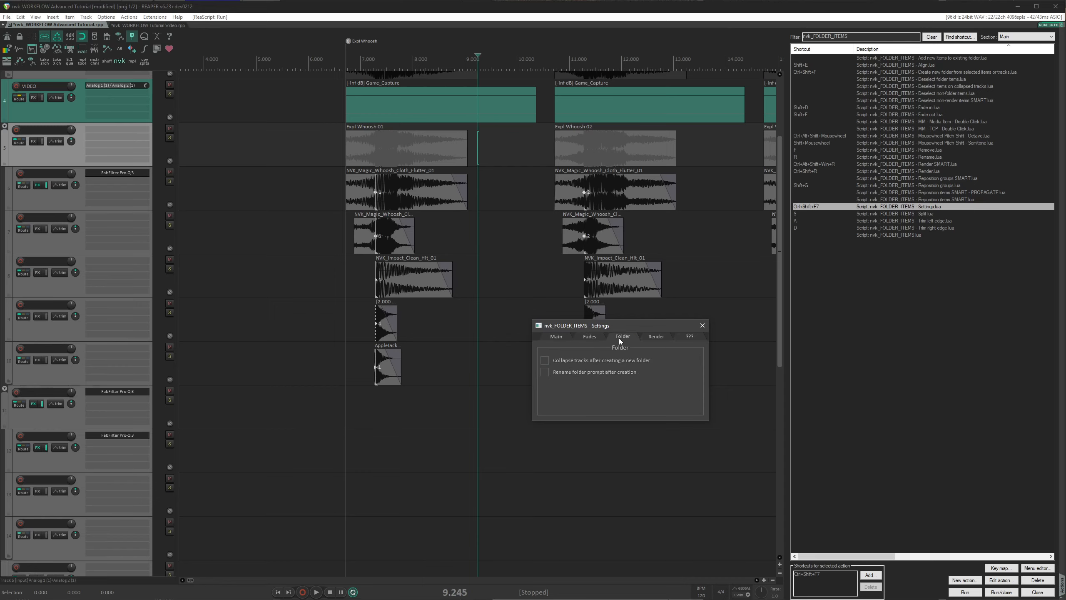
click(656, 337)
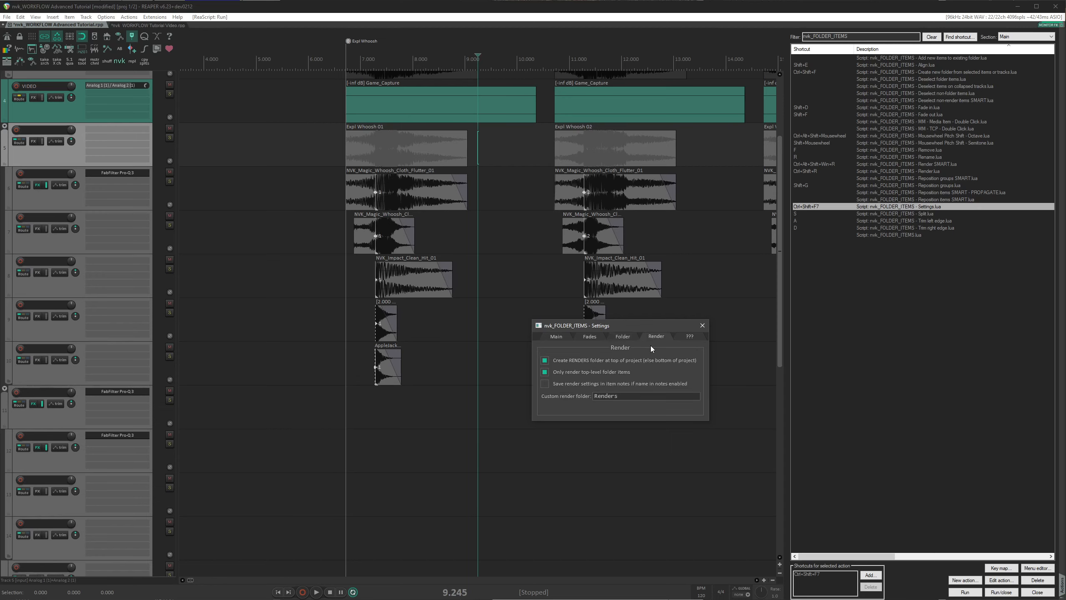
click(689, 336)
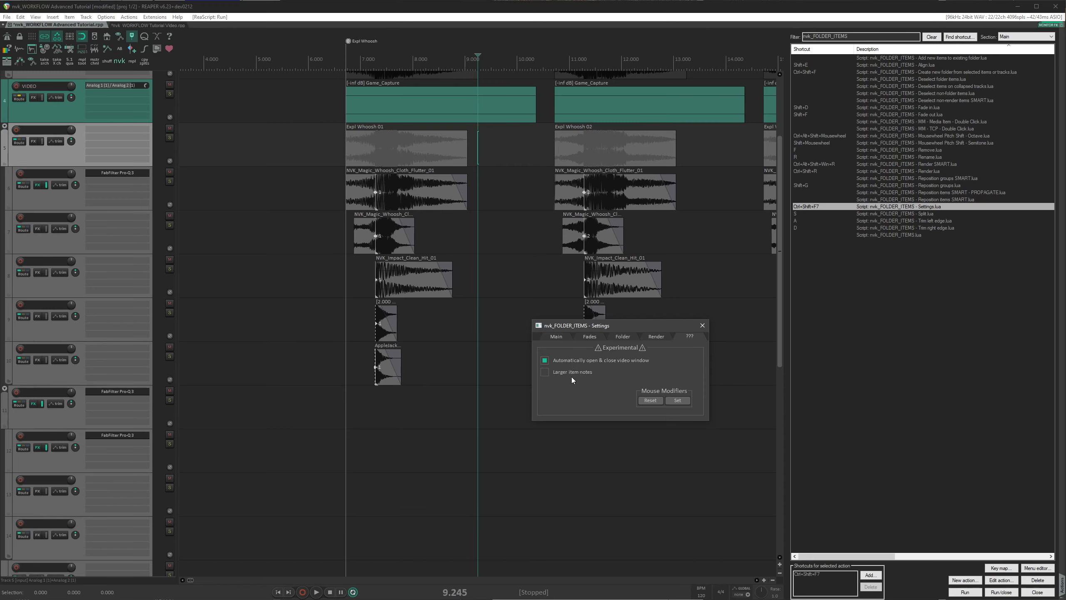
Step: Enable Larger item notes, examine the folder item names at several zoom levels, and disable the option again
click(544, 371)
click(486, 140)
scroll(486, 141, down, 5)
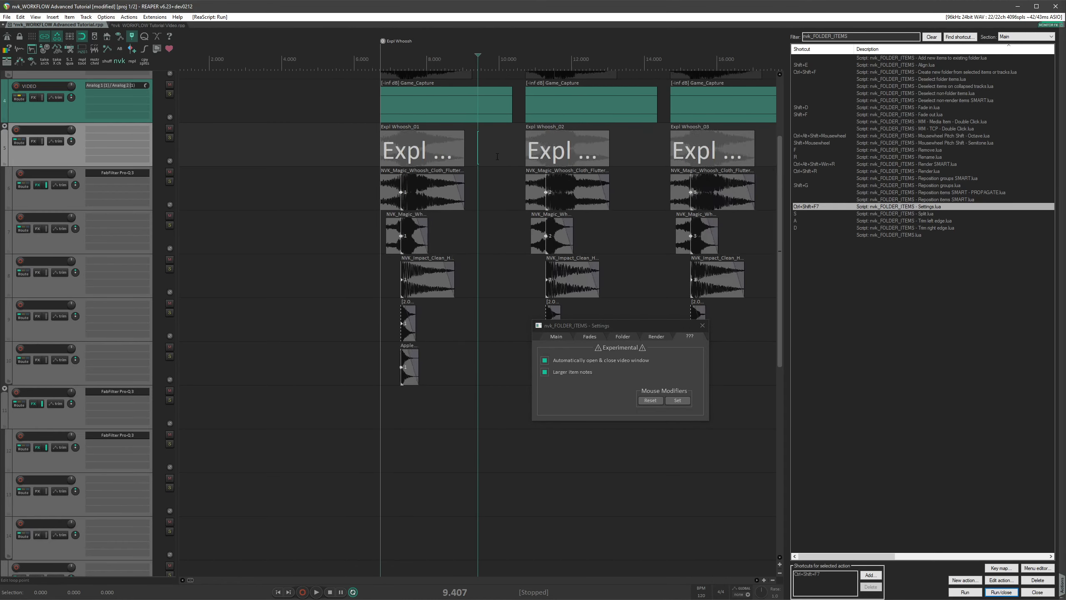
scroll(483, 145, up, 6)
scroll(483, 146, up, 4)
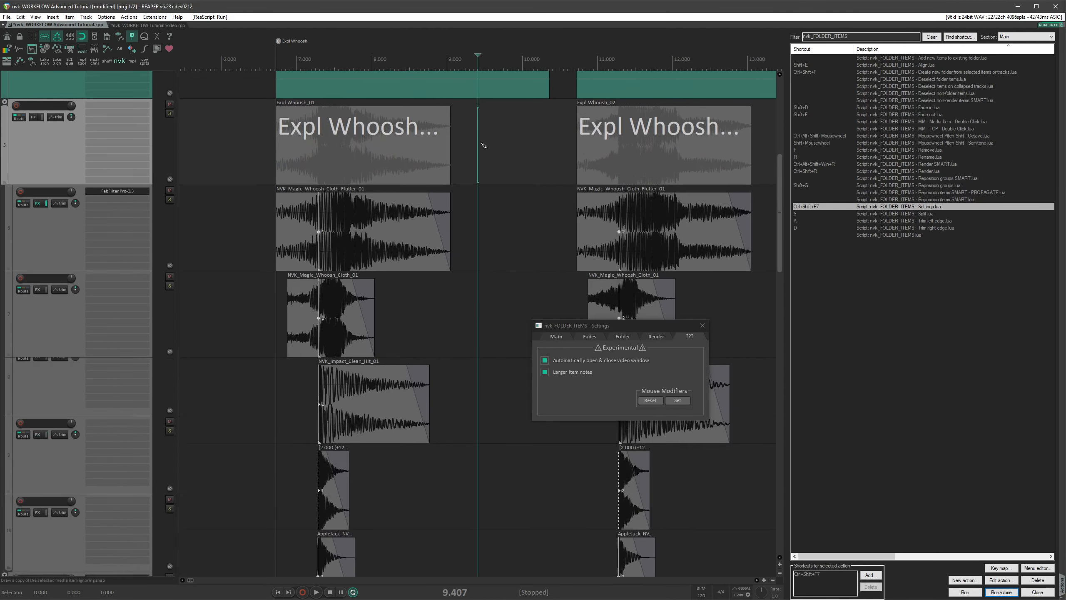
scroll(479, 147, up, 3)
scroll(503, 154, down, 4)
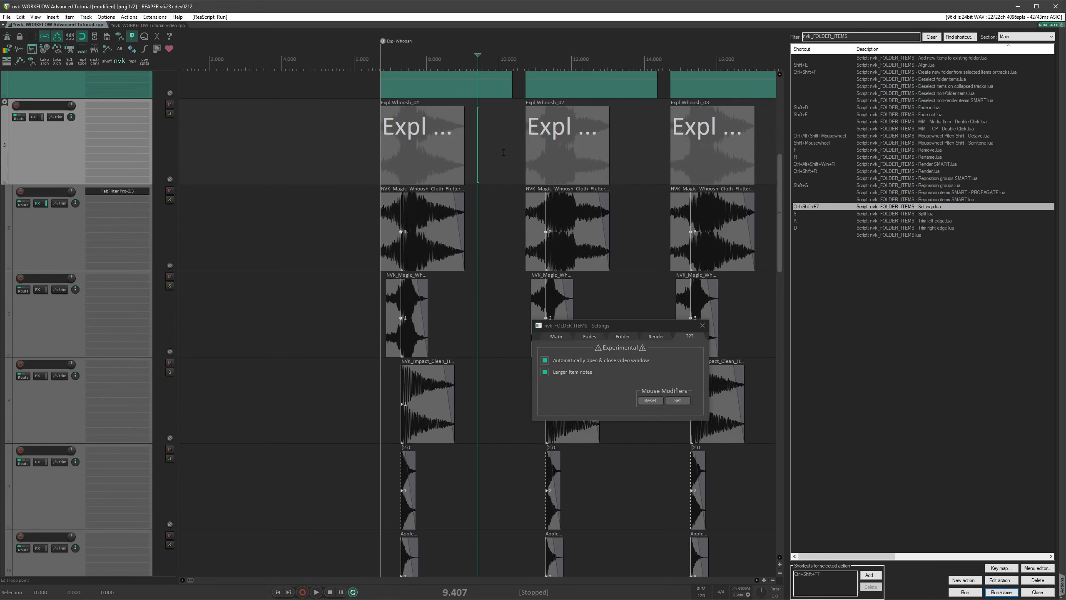
click(545, 372)
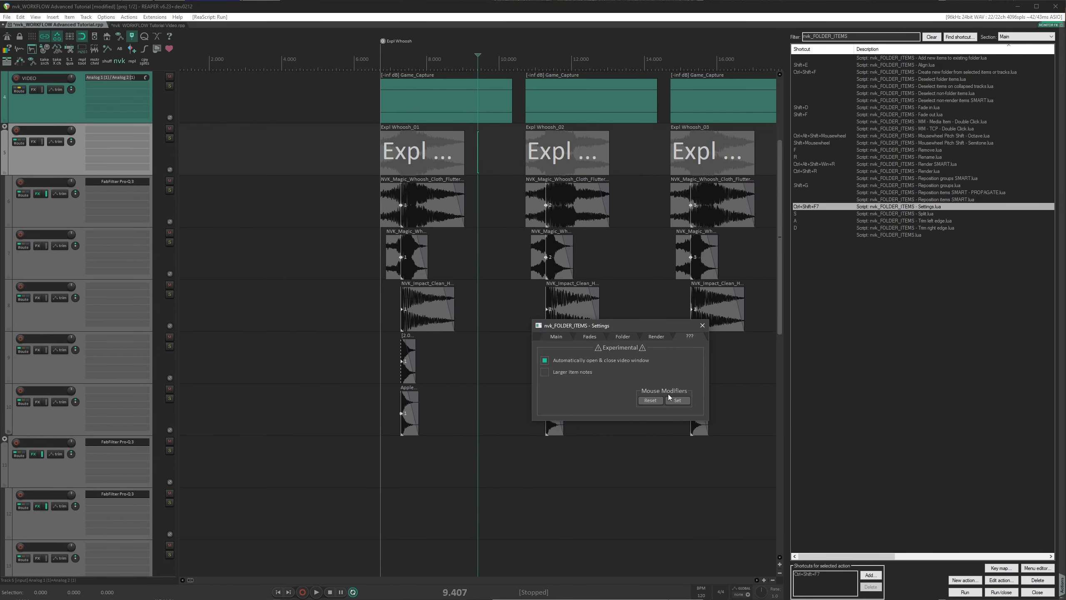
Step: Set the experimental mouse modifiers, and reposition the Expl Whoosh groups to even spacing
click(670, 398)
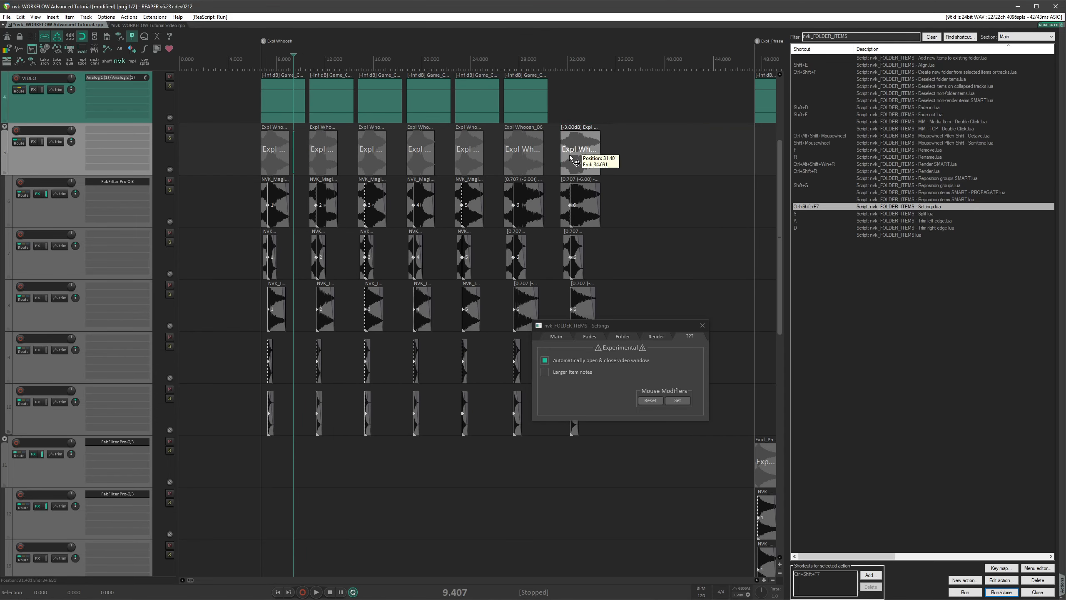
key(shift+g)
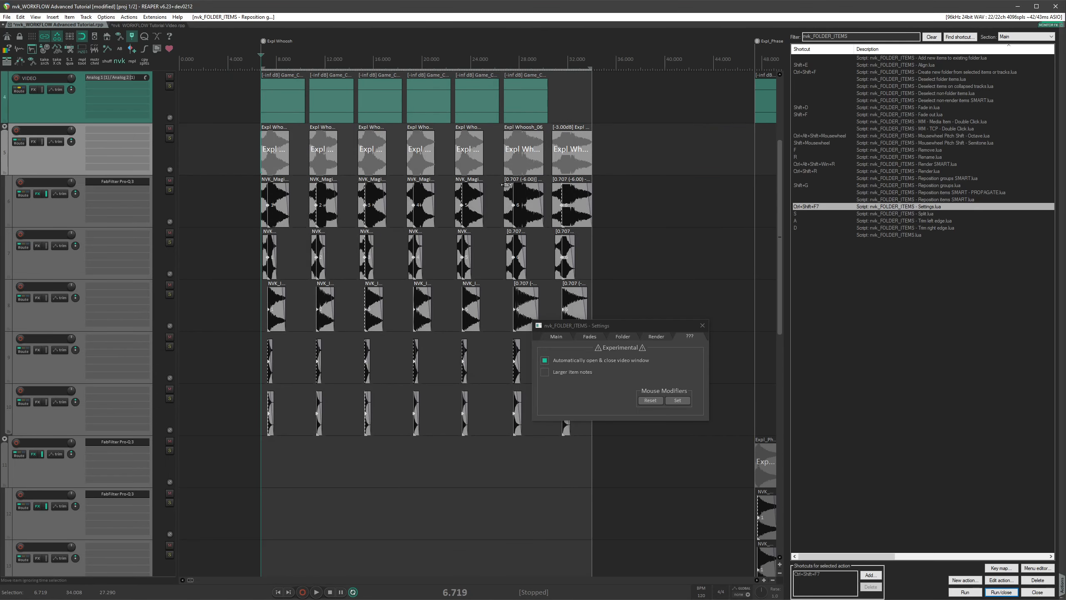
click(236, 289)
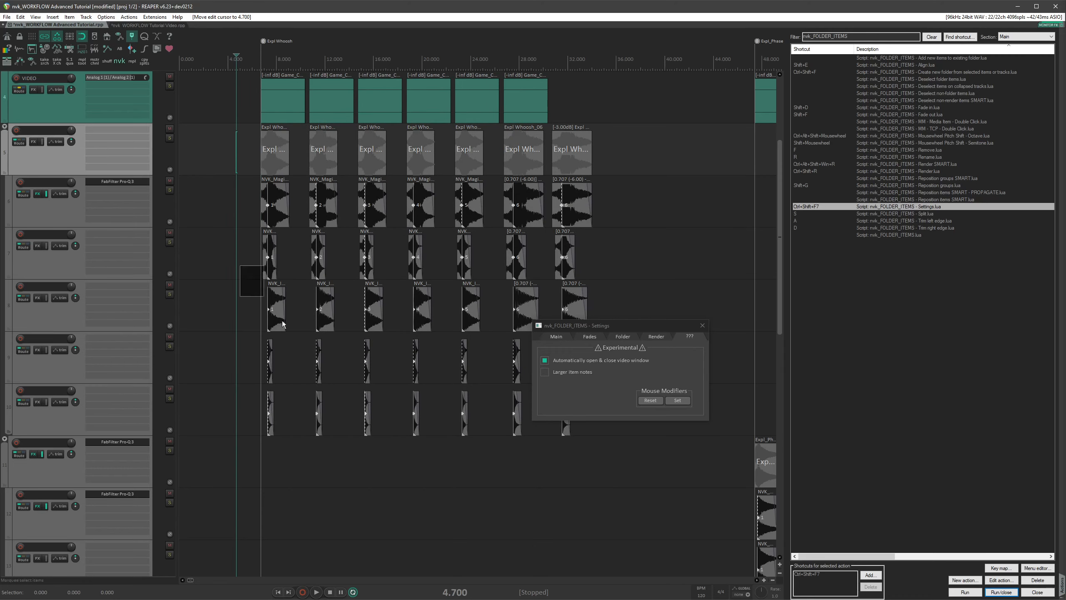
Step: Pitch the lower layers of the first Expl Whoosh group down to rate 0.794 and propagate the change to the other groups
drag(242, 280, 287, 452)
scroll(290, 400, down, 4)
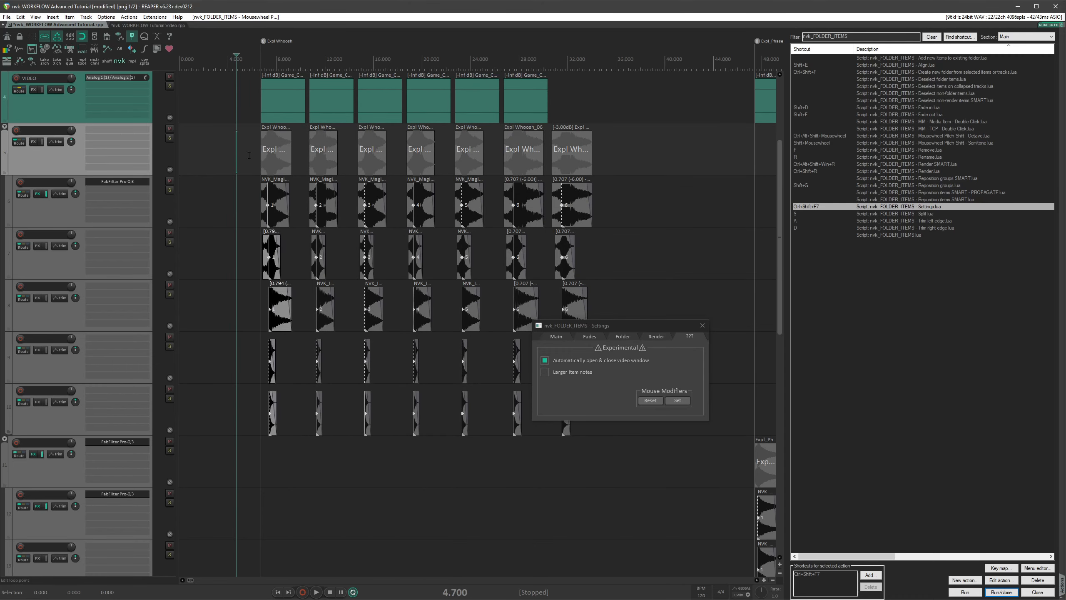
key(p)
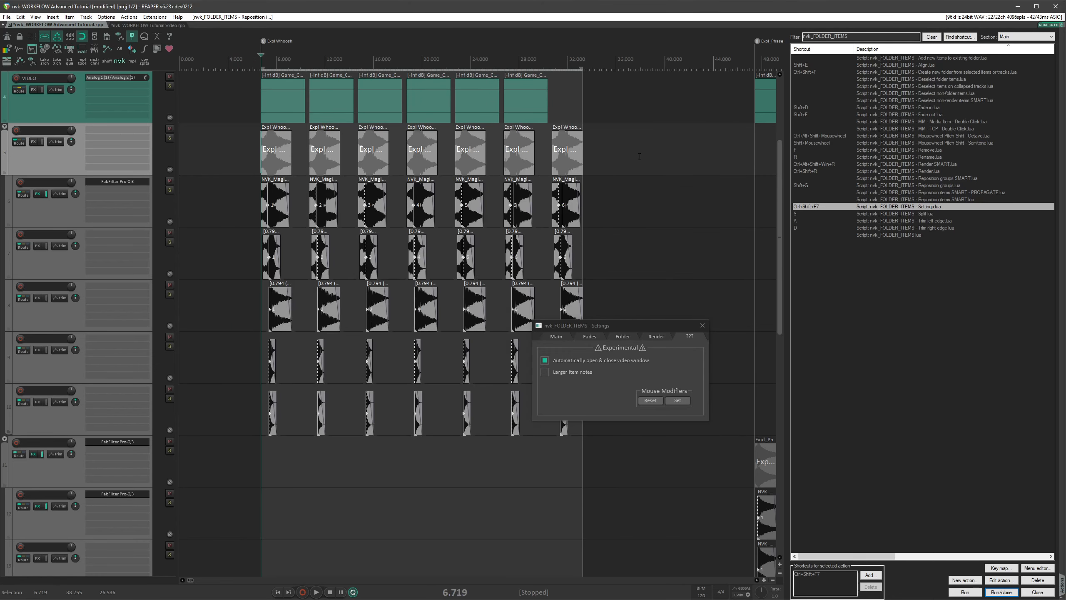
Step: Align the lower layers of the Expl Whoosh_01 group to the snap offset of the NVK_Magic_Whoosh_Cloth_Flutter_01 item
click(610, 295)
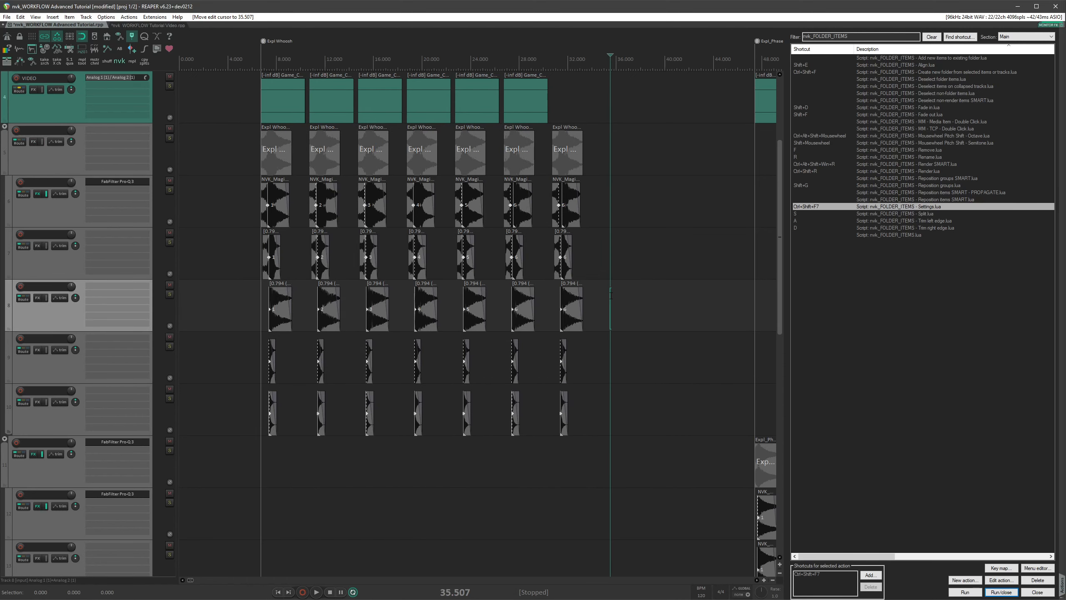
click(894, 65)
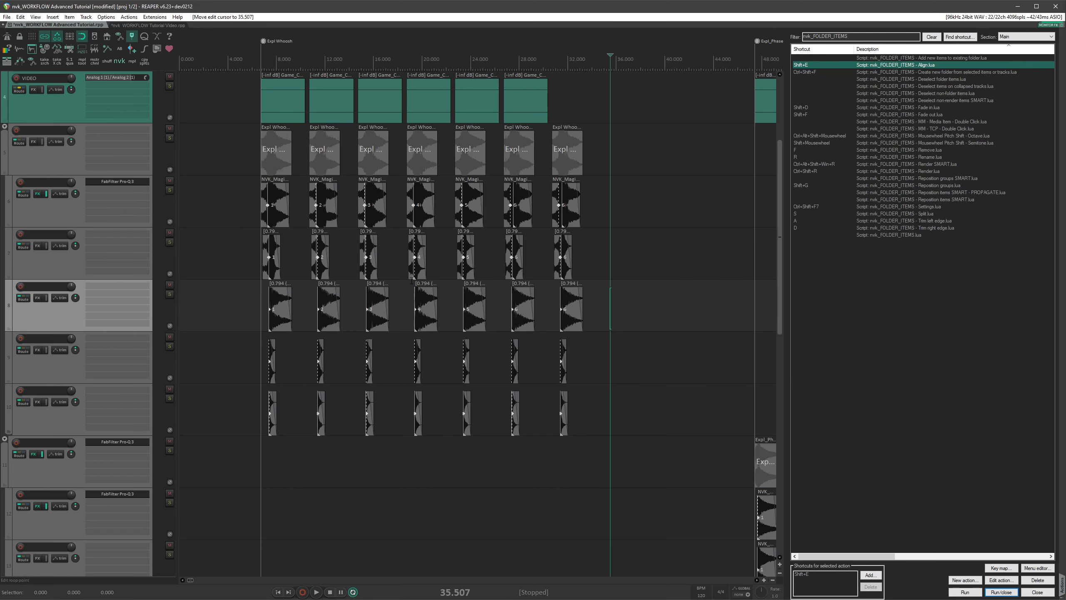
key(shift+e)
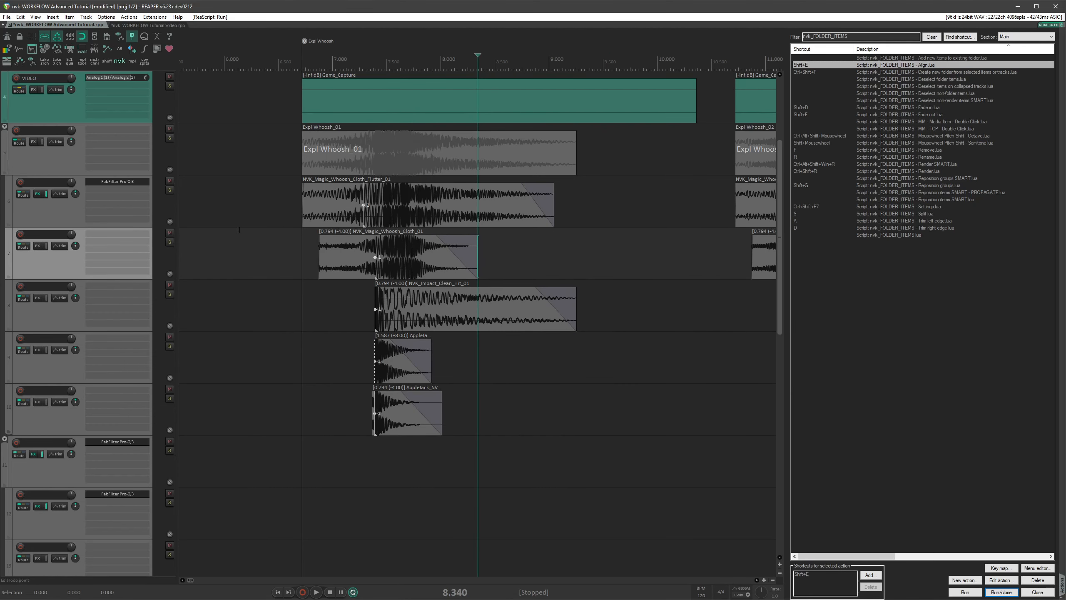
drag(276, 198, 435, 451)
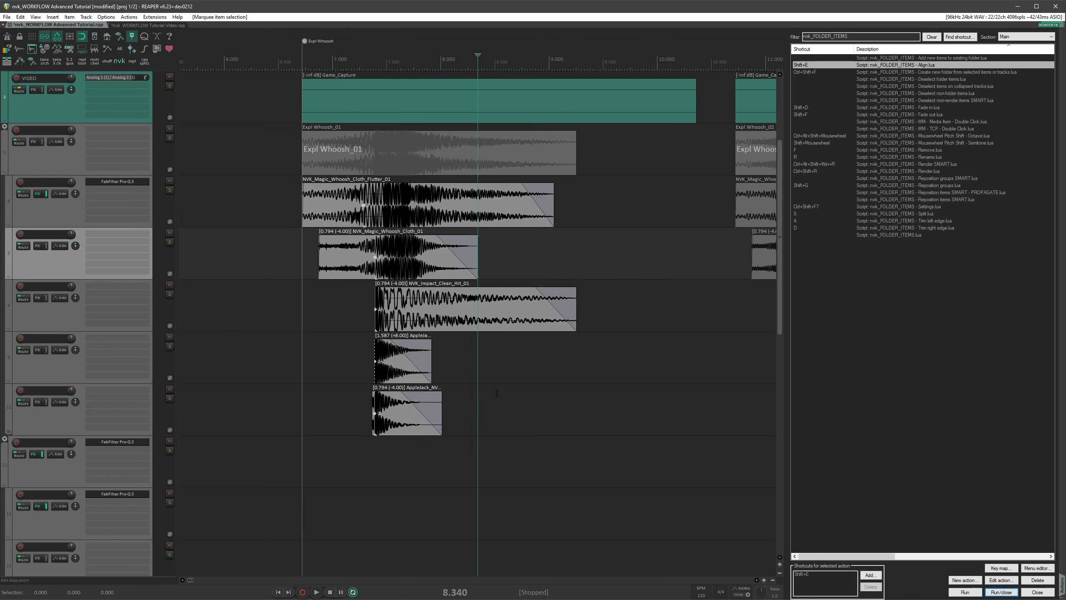
key(shift+e)
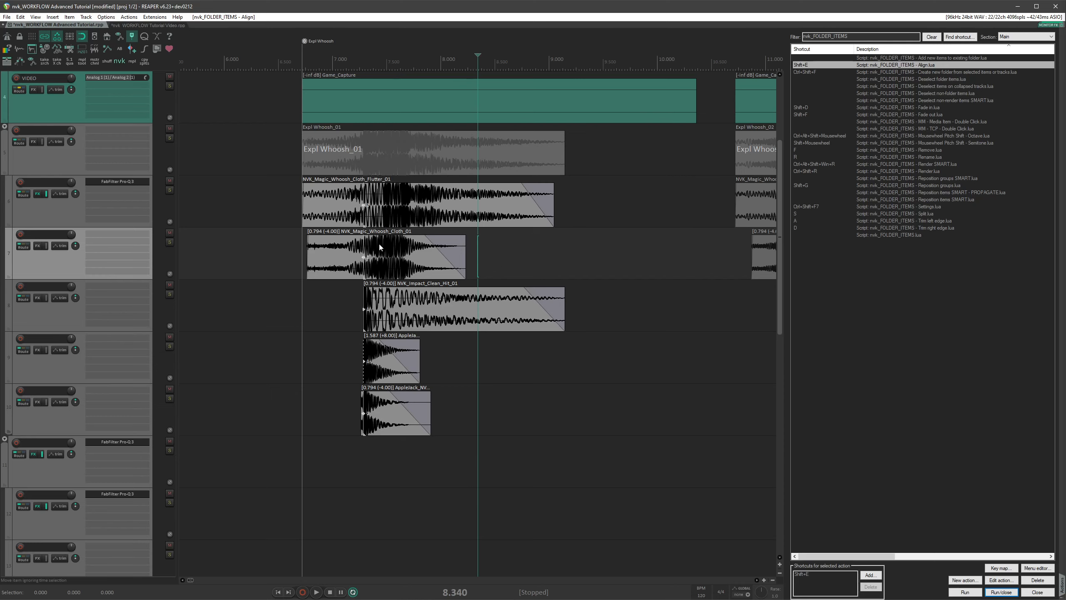
Step: Highlight the four Deselect scripts and the Fade in script in the action list for review
click(898, 80)
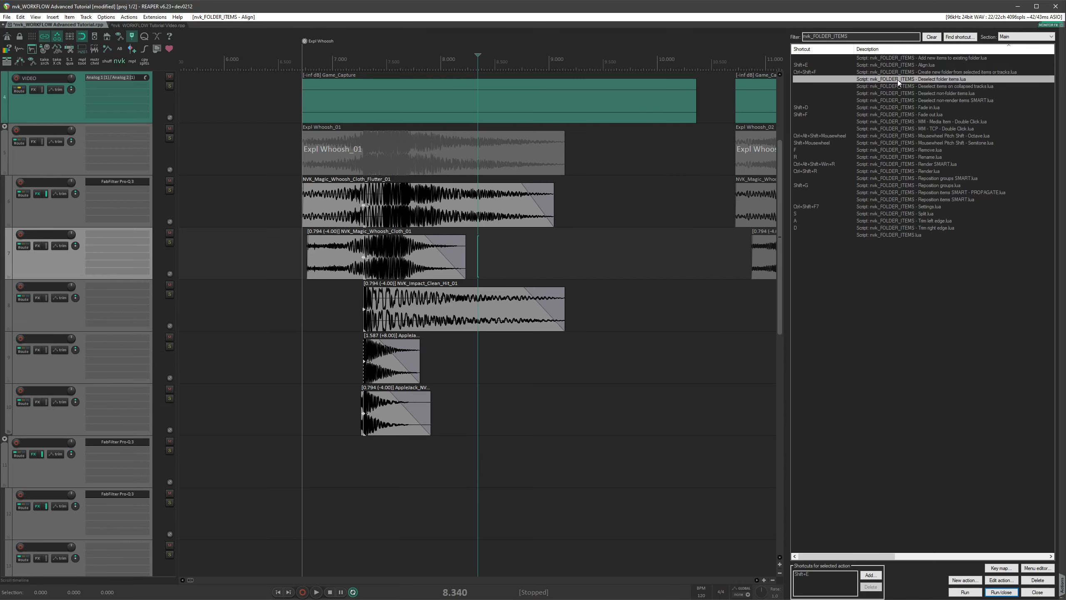
shift+click(925, 102)
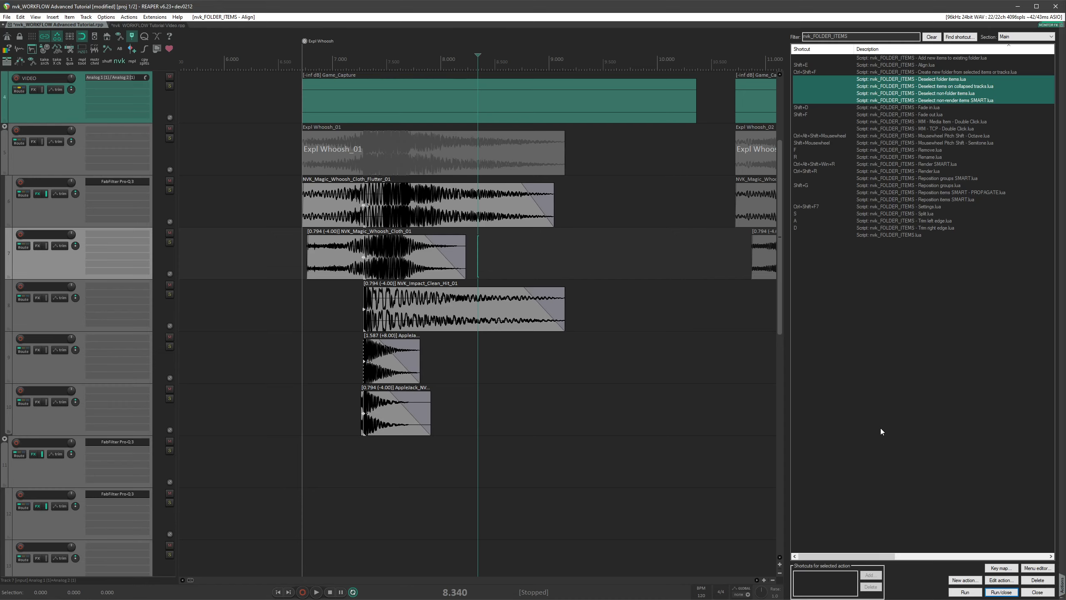
click(920, 107)
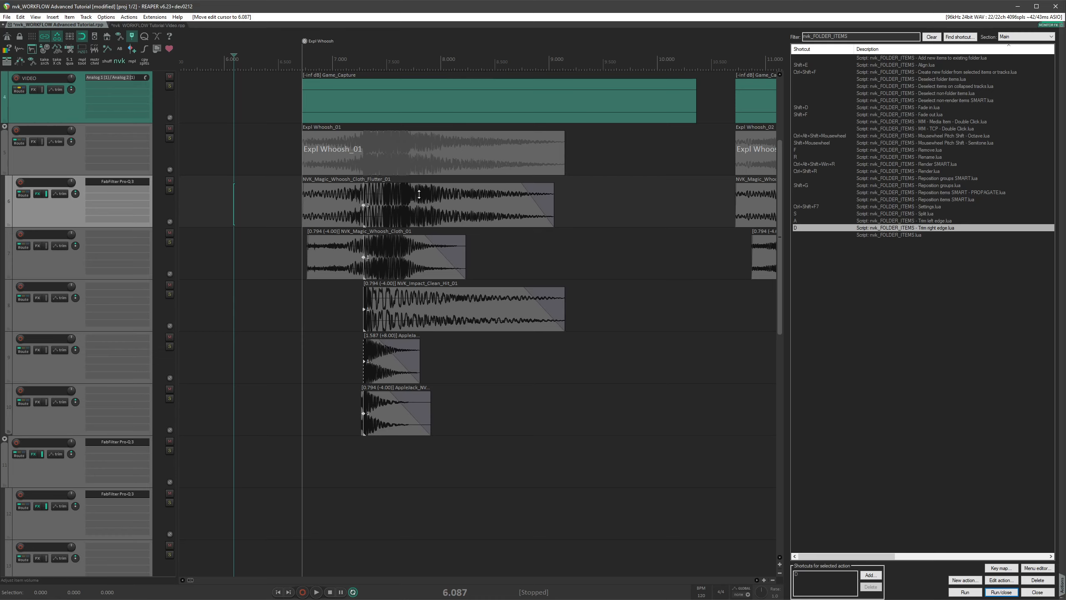
Step: Apply fade-outs and fade-ins at several points of the NVK_Magic_Whoosh_Cloth_Flutter_01 item, including overlapping ones that use a volume envelope
key(shift+f)
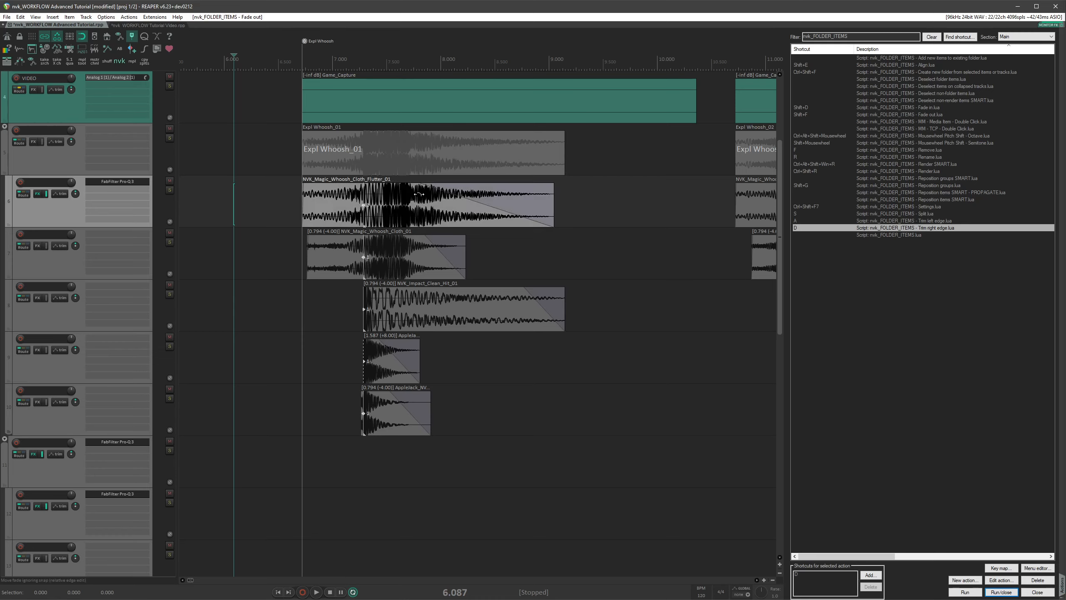
key(shift+d)
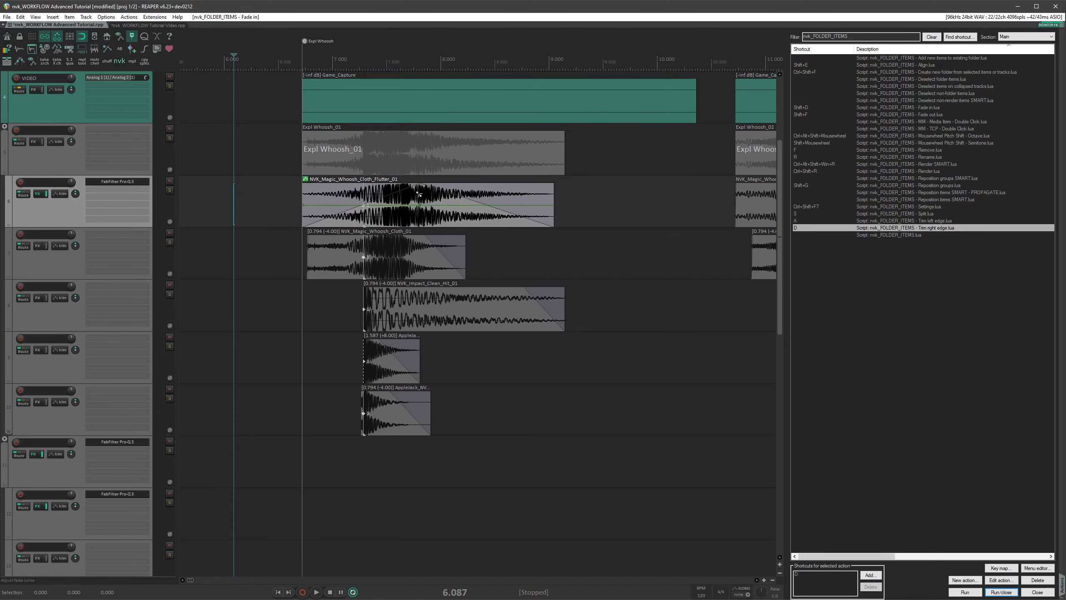
scroll(419, 194, up, 5)
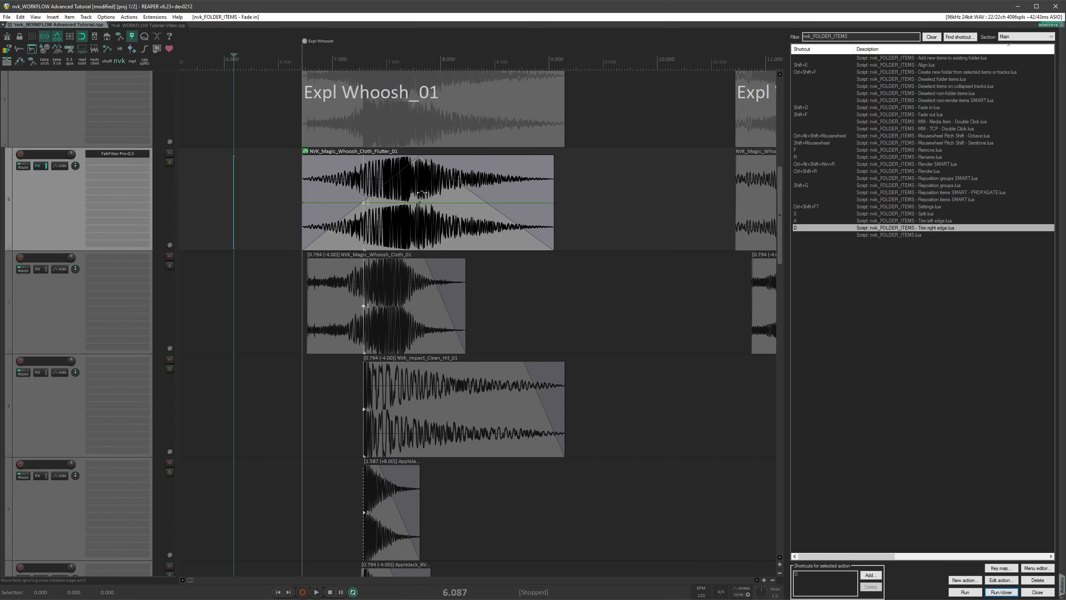
key(ctrl+z)
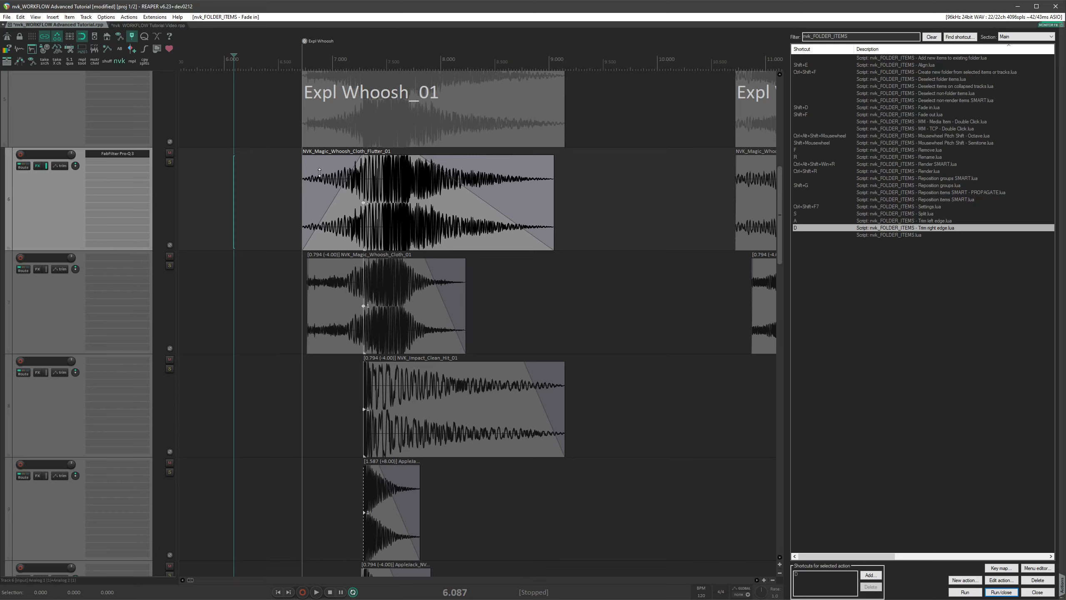
key(shift+f)
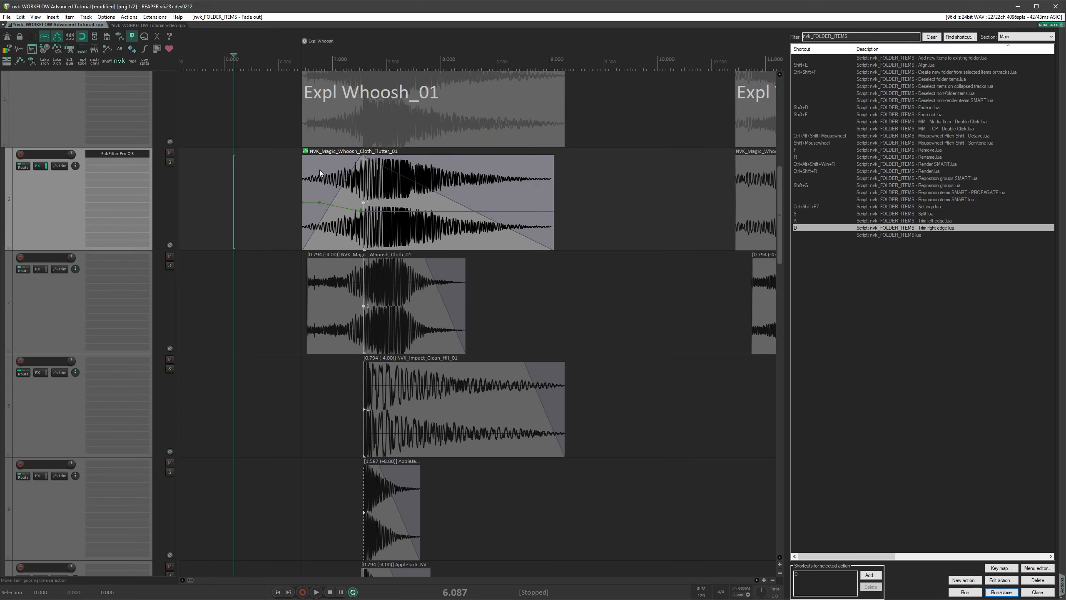
key(shift+f)
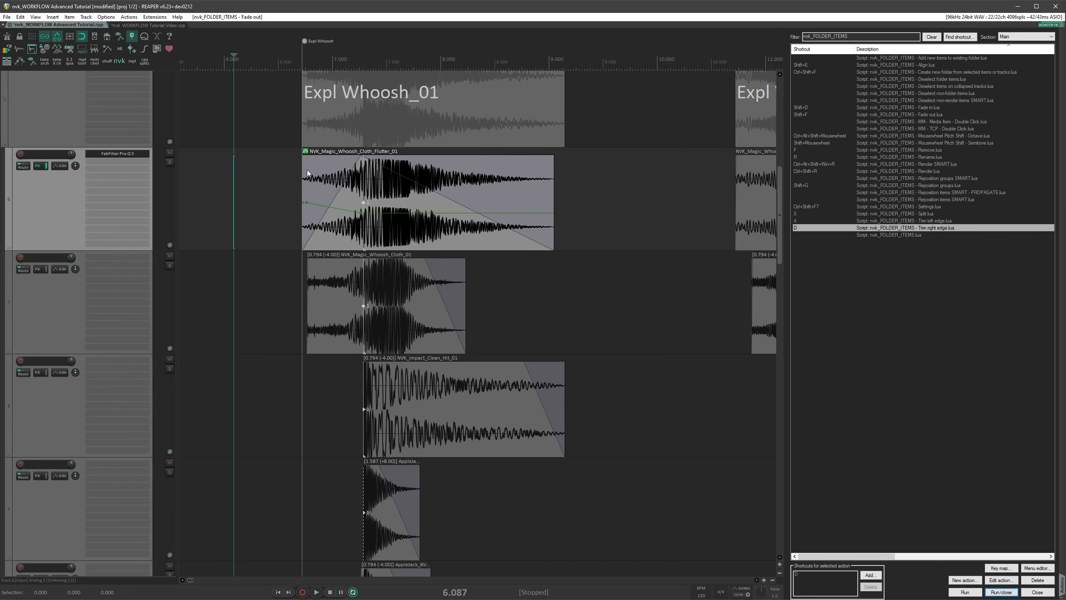
key(shift+d)
Step: Fade out and fade in the whole Expl Whoosh_01 folder item together with all its layers
scroll(615, 195, down, 2)
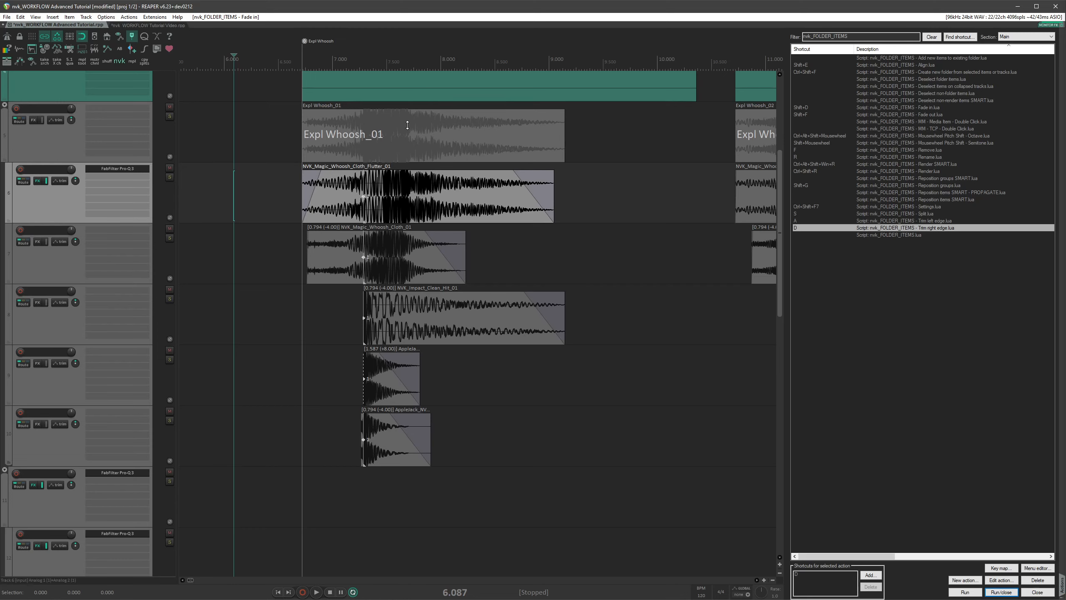
key(shift+f)
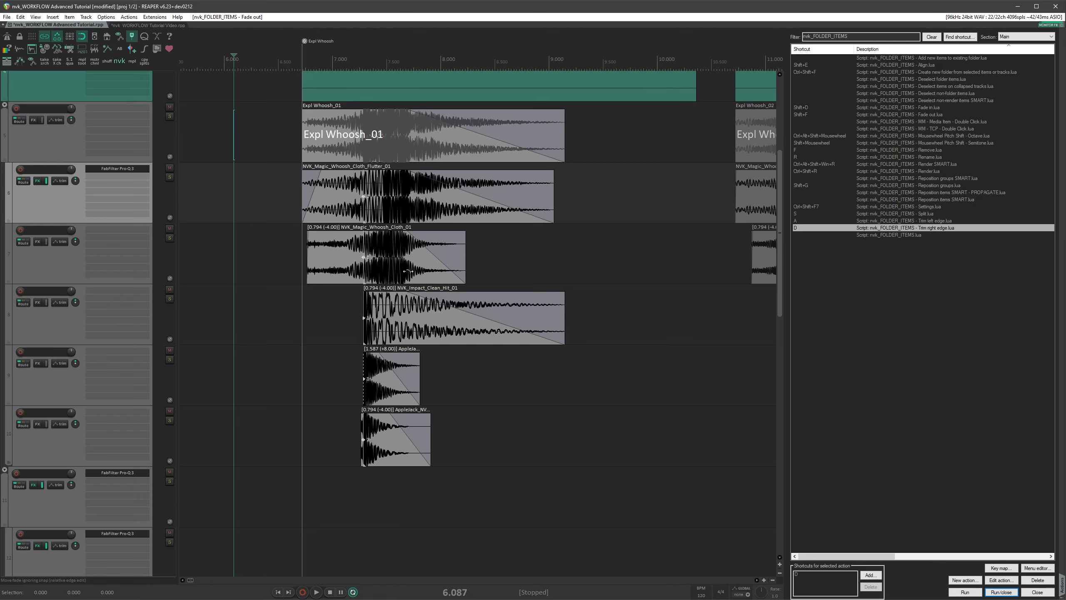
key(shift+d)
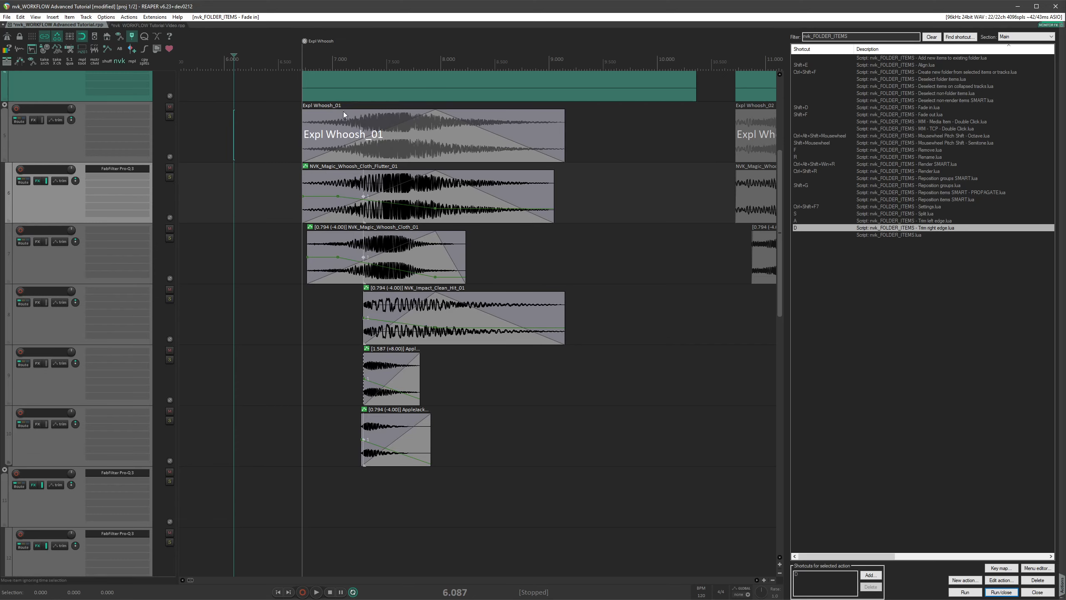
Step: Pitch the NVK_Magic_Whoosh_Cloth_Flutter_01 item down to rate 0.794 (-4.00) with the nvk mousewheel pitch shift
click(930, 138)
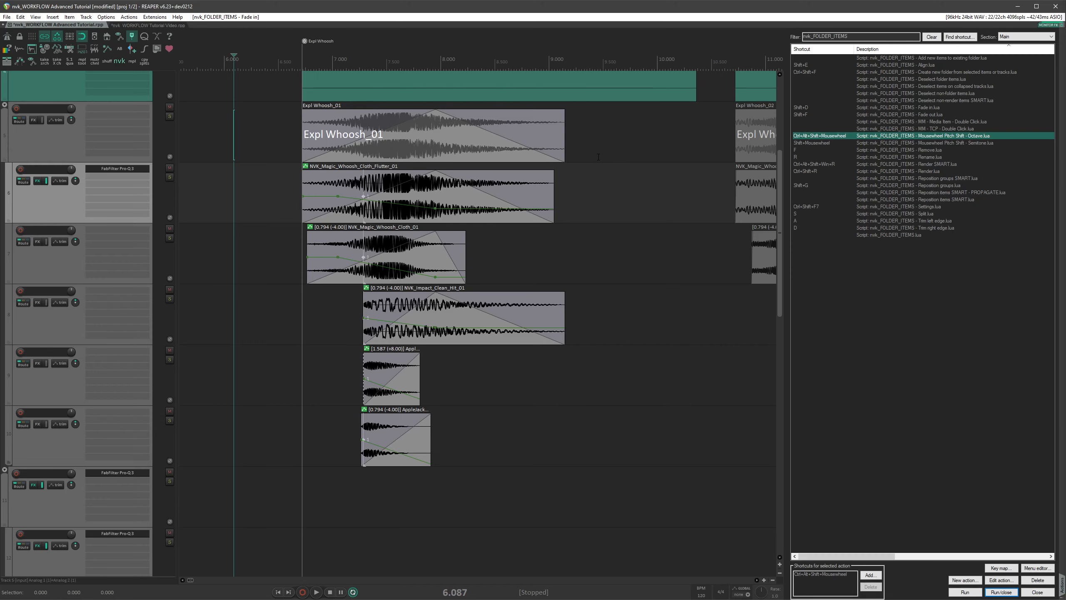
click(598, 156)
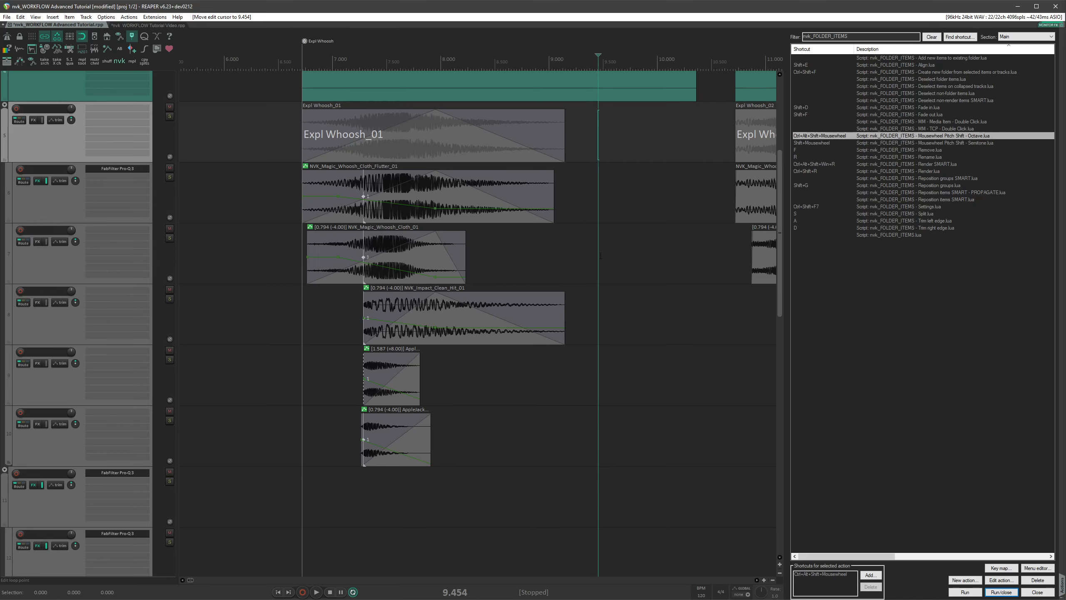
scroll(410, 197, down, 10)
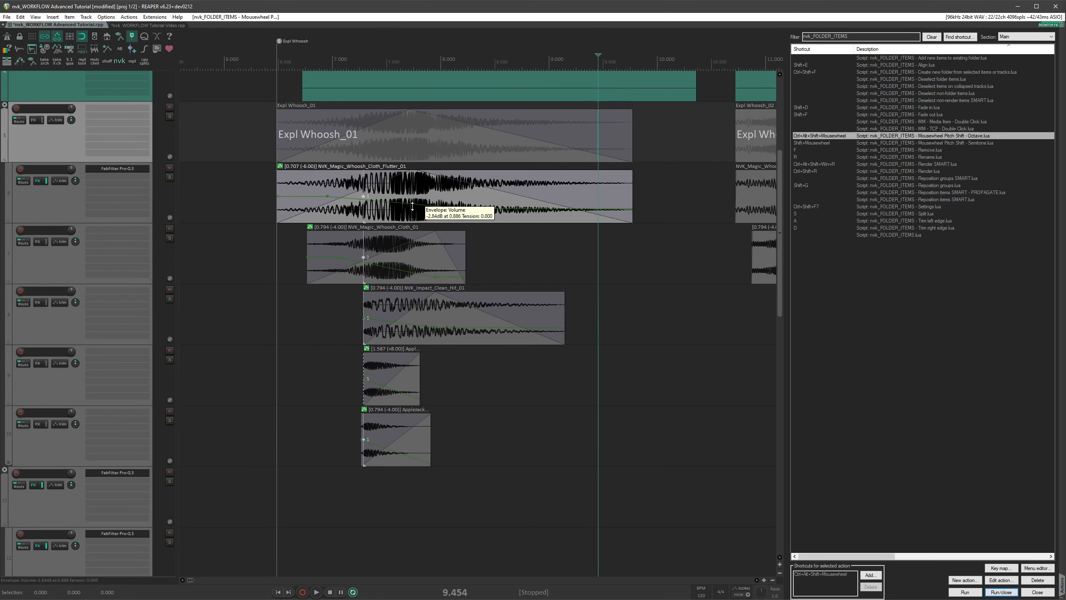
scroll(413, 205, up, 4)
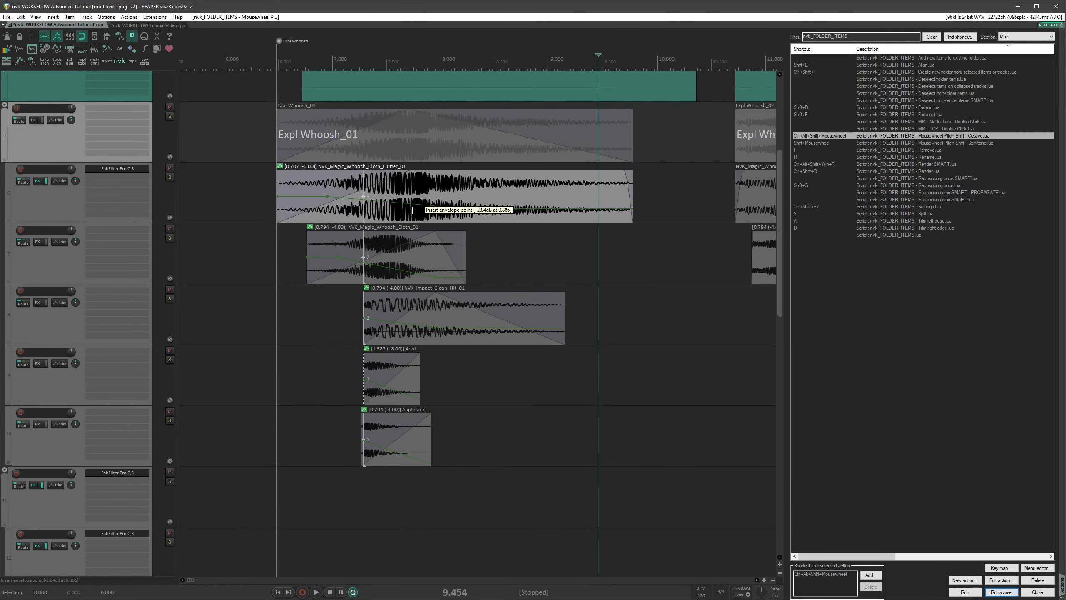
scroll(413, 208, up, 2)
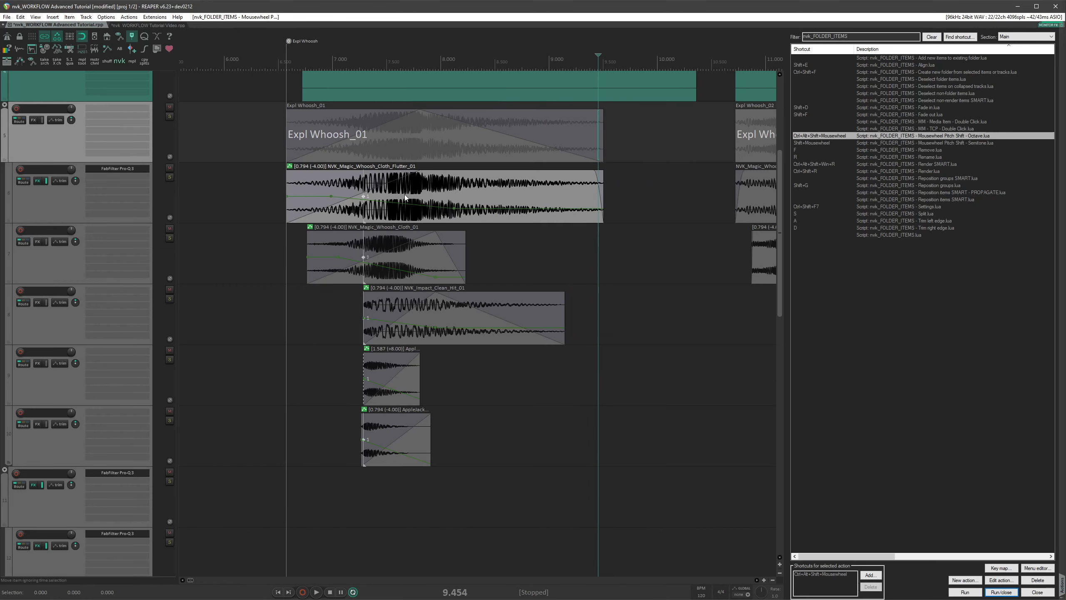
Step: Try pitching the whole Expl Whoosh_01 group up and down, ending at rate 1.260 (+4.00), and undo the shift
drag(634, 141, 489, 533)
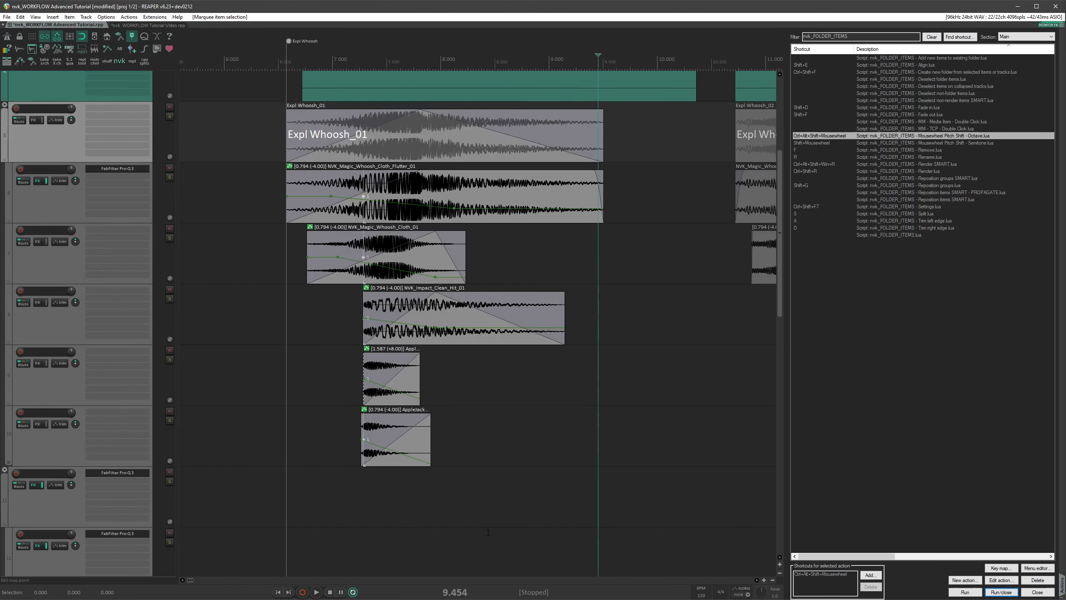
scroll(417, 530, up, 6)
scroll(419, 531, down, 4)
scroll(420, 530, down, 3)
scroll(422, 531, up, 7)
scroll(424, 530, down, 5)
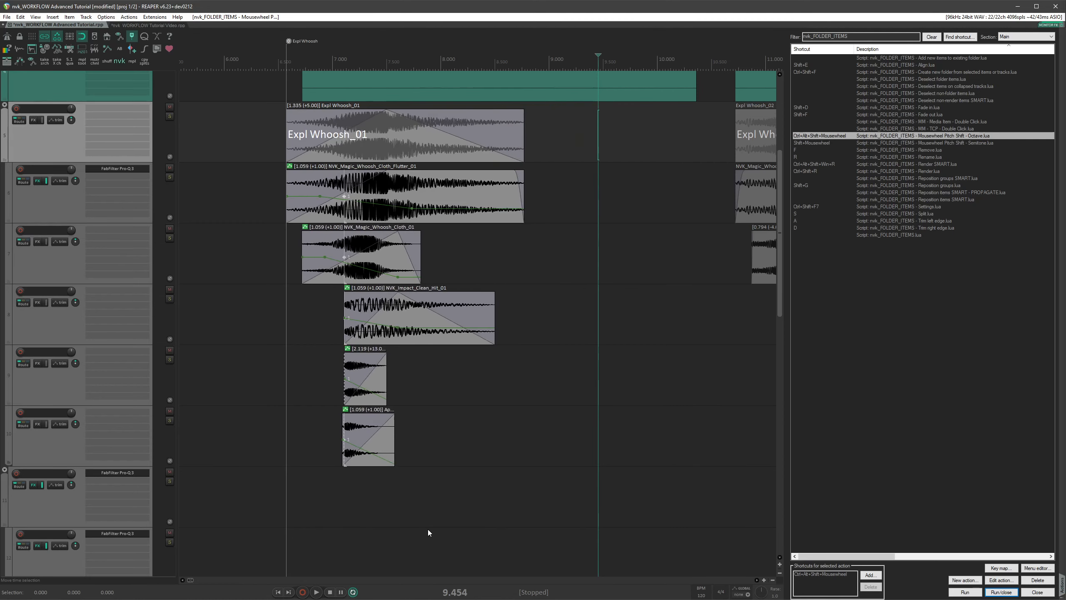
scroll(429, 530, up, 6)
scroll(434, 526, down, 7)
scroll(433, 521, up, 5)
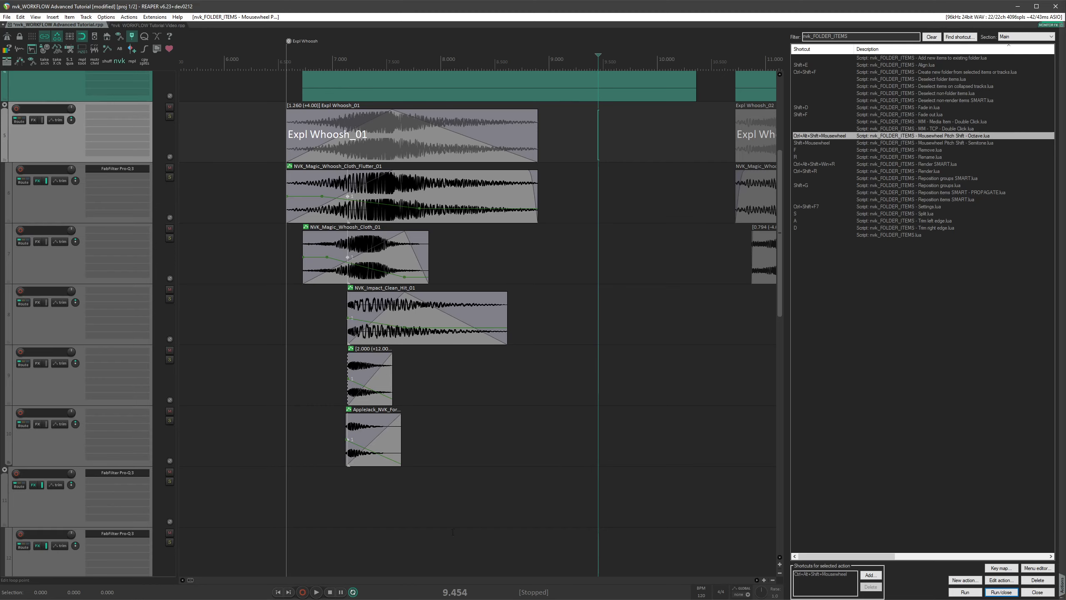
key(ctrl+z)
Step: Pitch all the Expl Whoosh groups up to rate 1.189 (+3.00), and bring the Expl Whoosh_01 group to 1.260 (+4.00)
scroll(444, 508, down, 5)
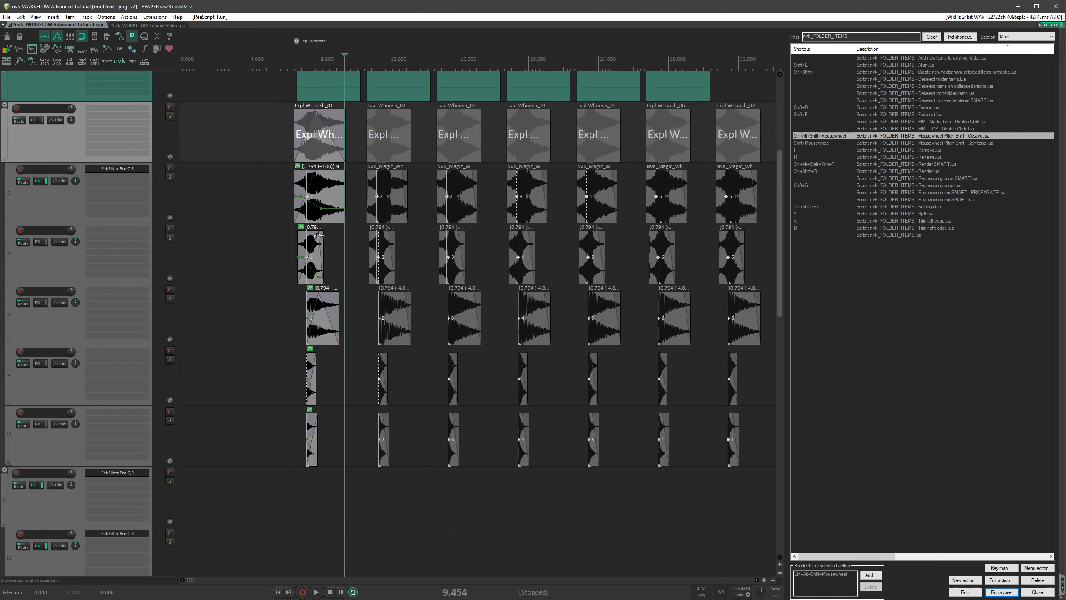
scroll(262, 133, down, 1)
drag(230, 123, 646, 486)
scroll(462, 294, up, 4)
shift+scroll(568, 140, up, 3)
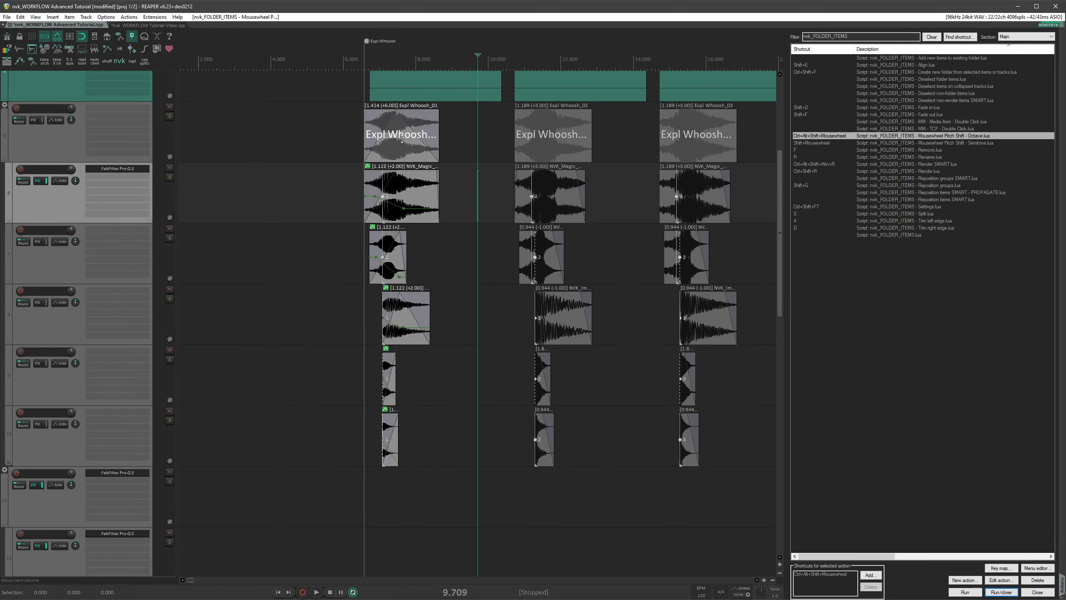
shift+scroll(437, 269, up, 1)
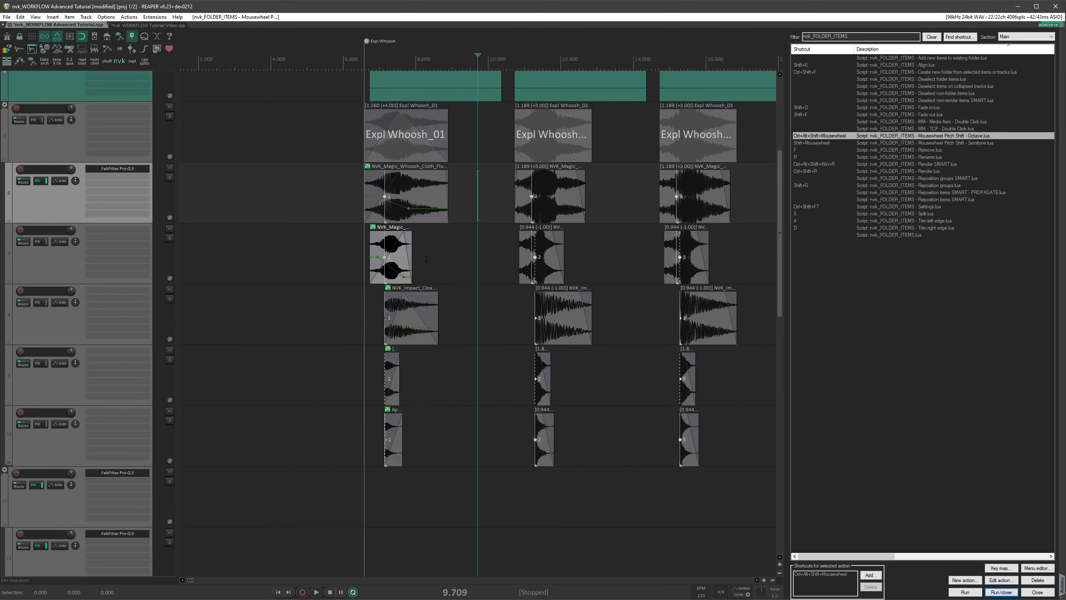
Step: Remove the Cloth_01 and Impact layers of the first Expl Whoosh group, followed by its folder item, remaining layers and Game_Capture video item
scroll(426, 258, up, 2)
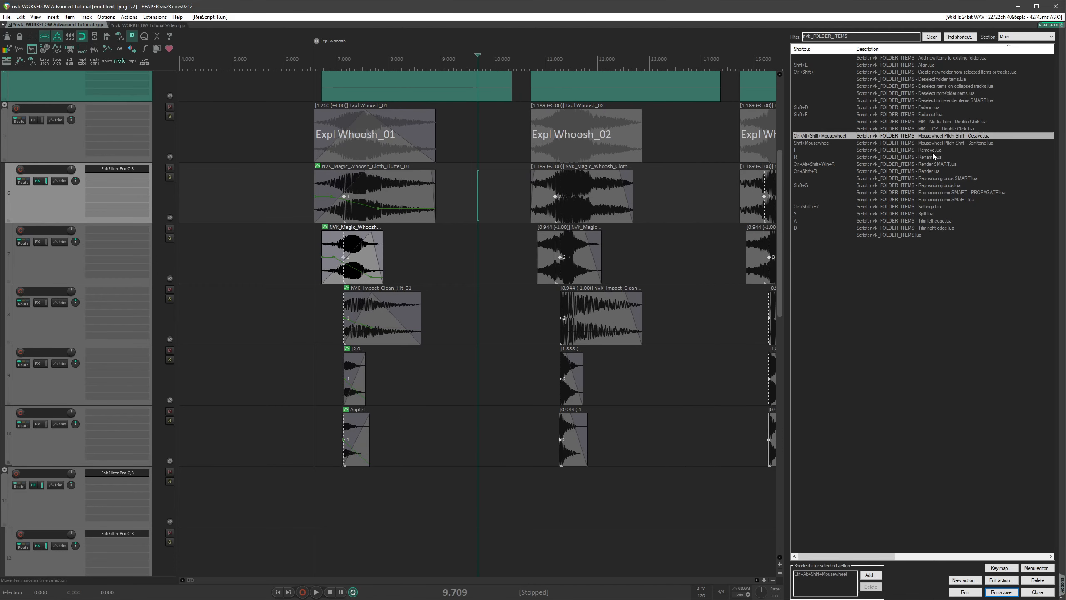
click(936, 150)
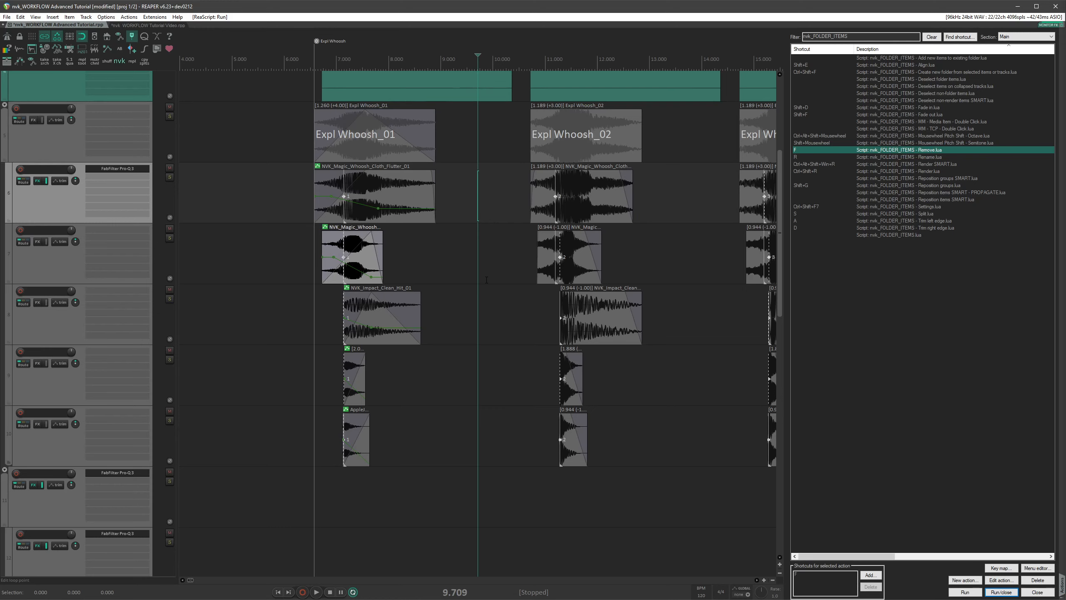
click(471, 277)
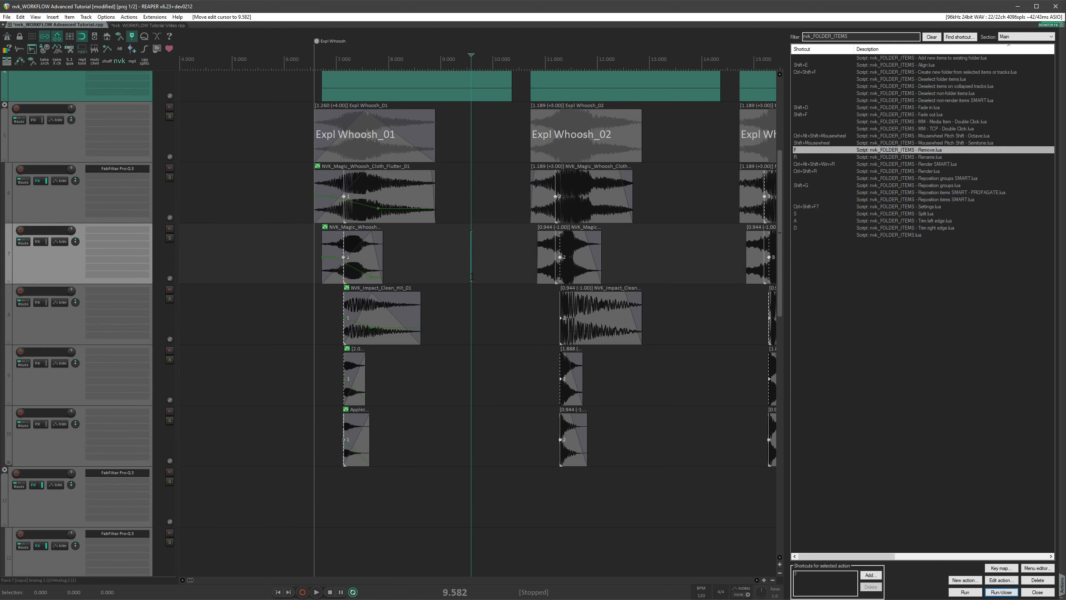
key(f)
key(f)
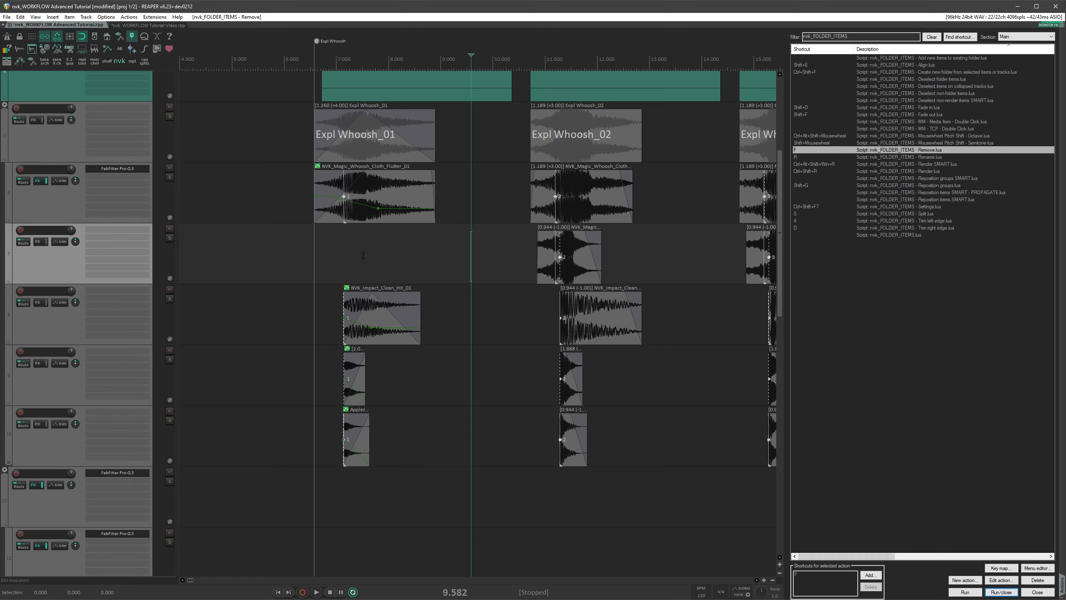
key(f)
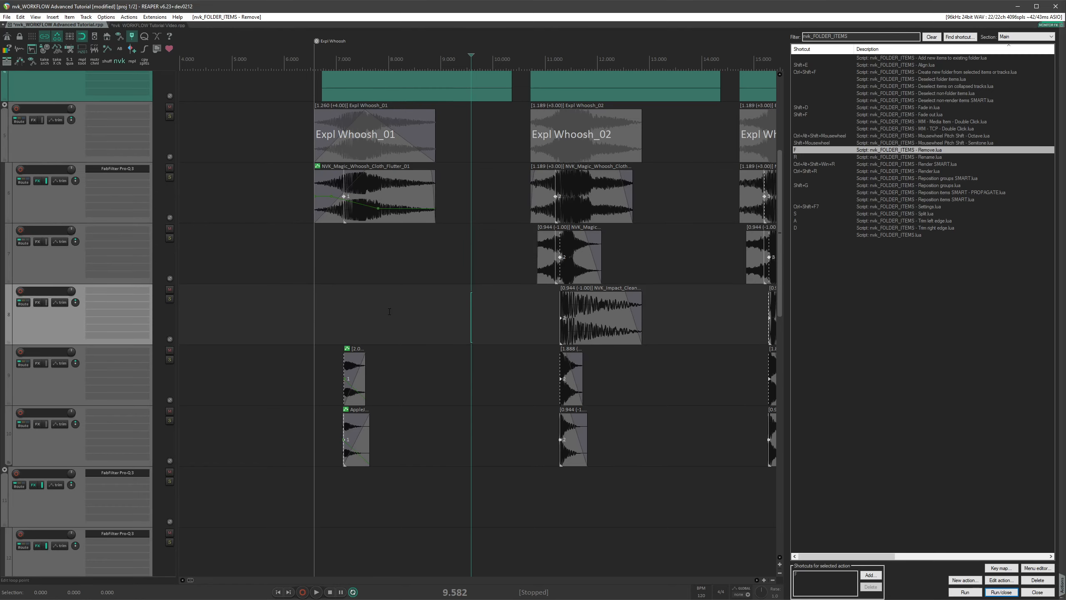
key(f)
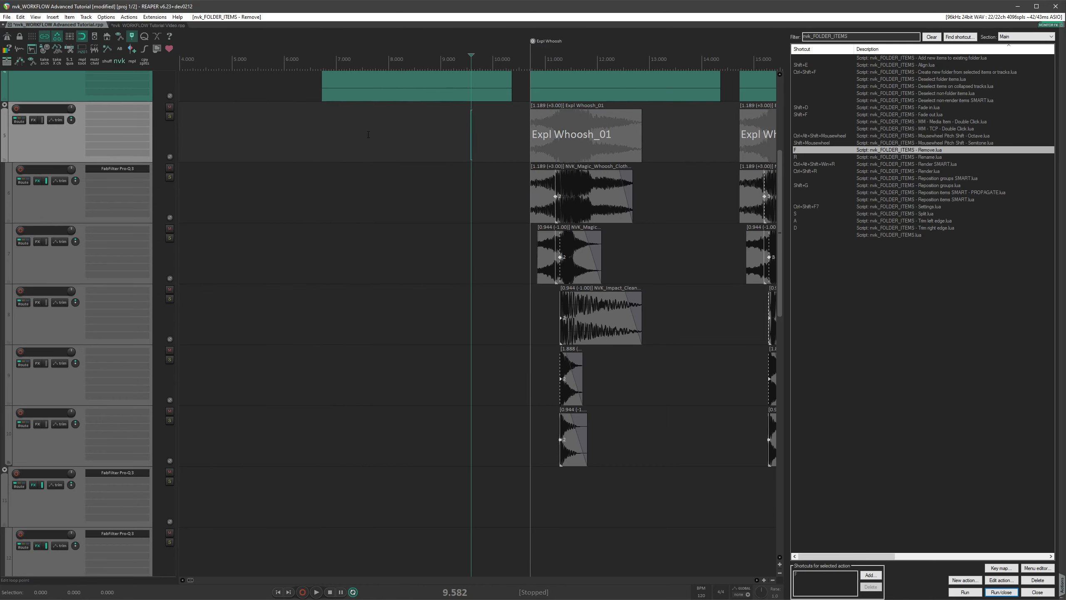
scroll(393, 89, up, 1)
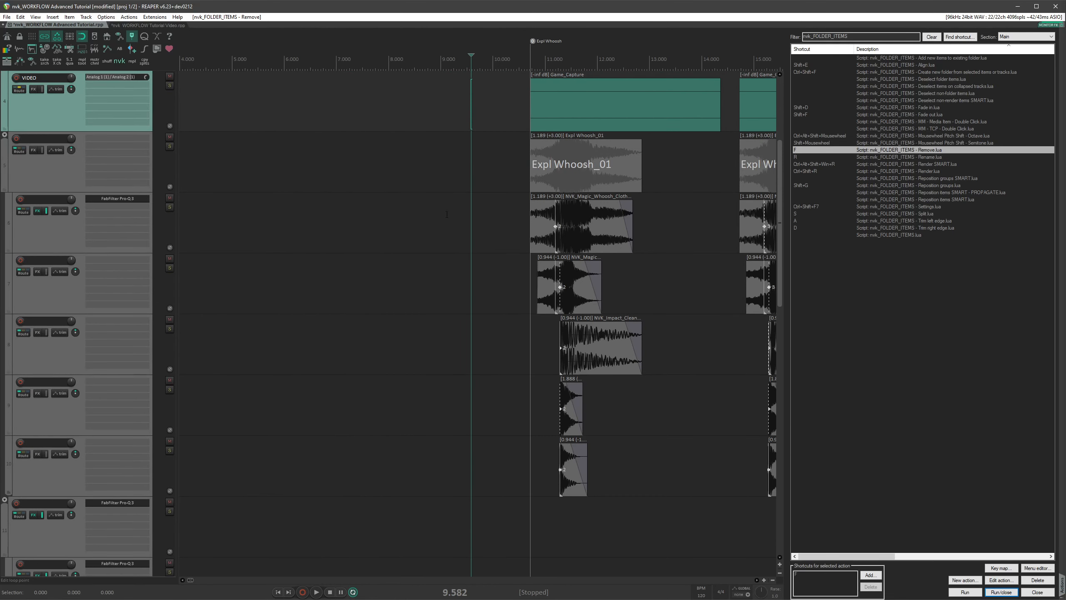
Step: Remove the NVK_Impact_Clean layer's track from the Expl Whoosh folder with the nvk Remove script
key(f)
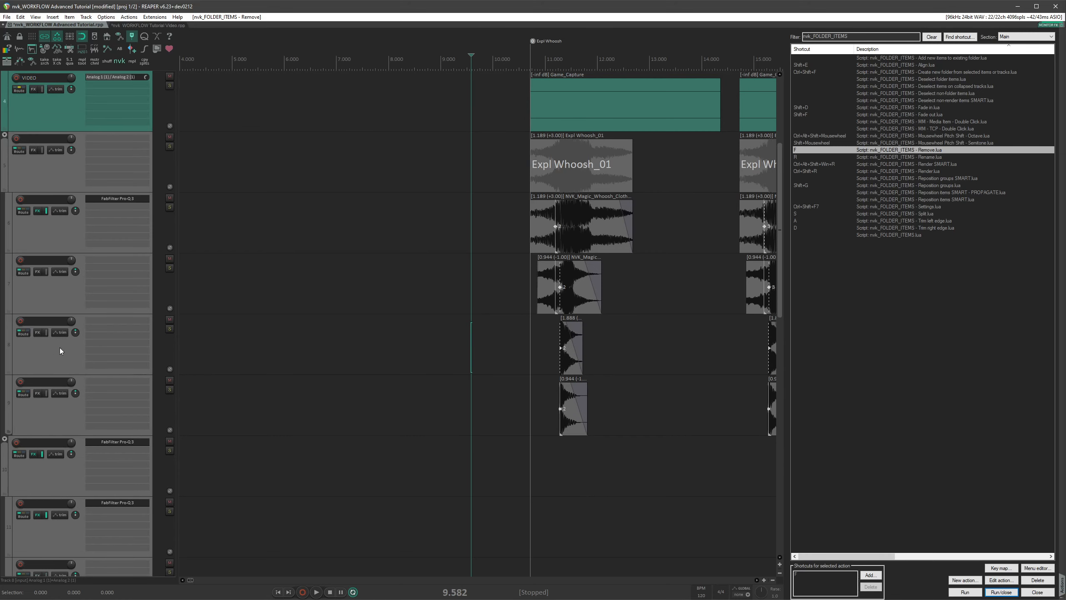
key(v)
key(f)
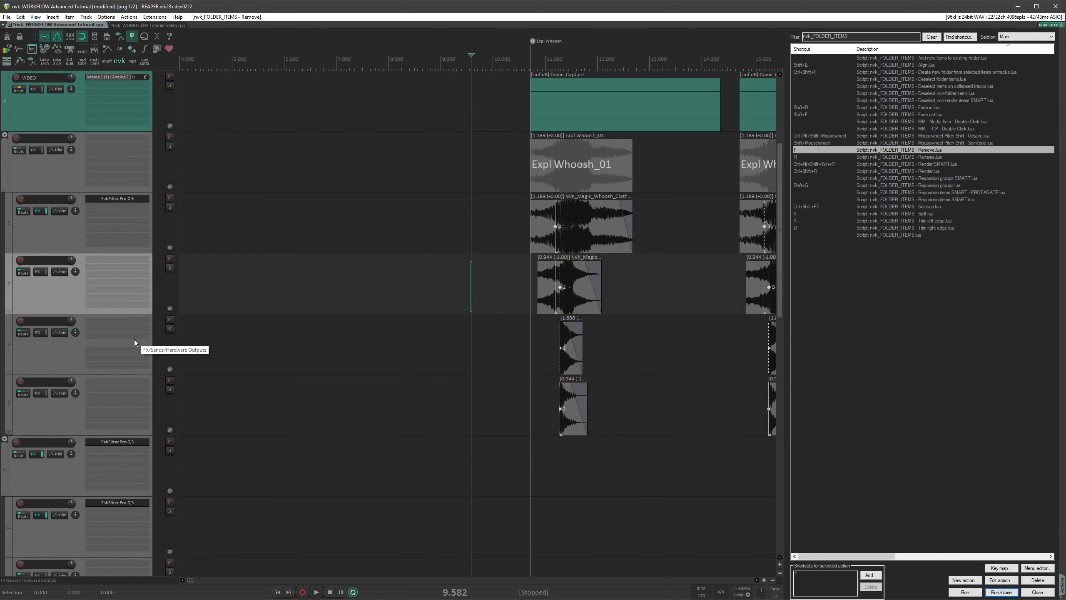
Step: Rename all six Expl Whoosh folder items to Expl_Whoosh by enabling Replace Spaces in the nvk rename dialog
scroll(424, 298, down, 3)
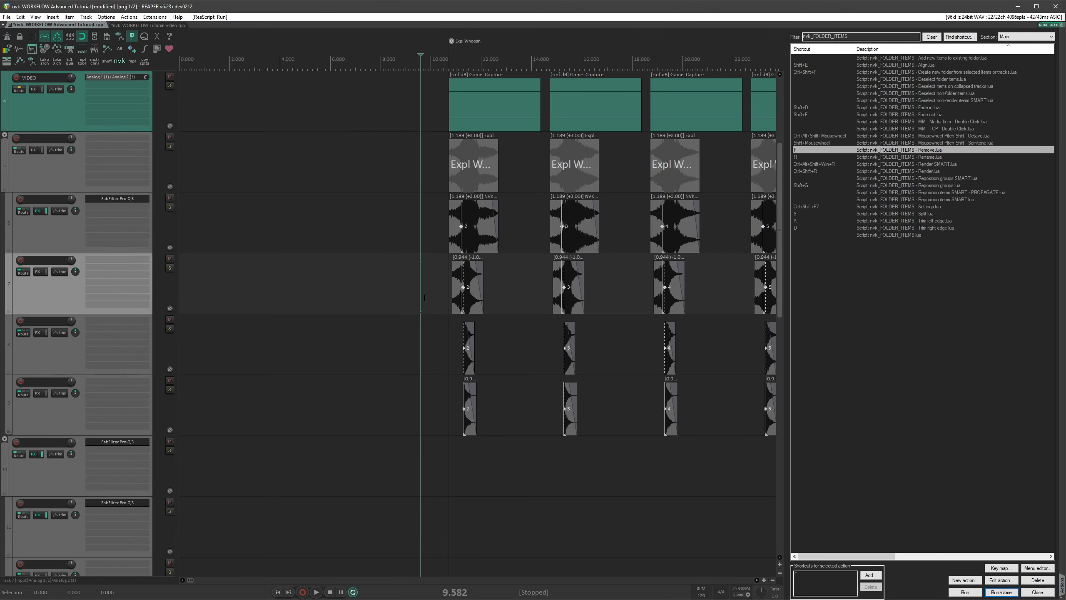
key(r)
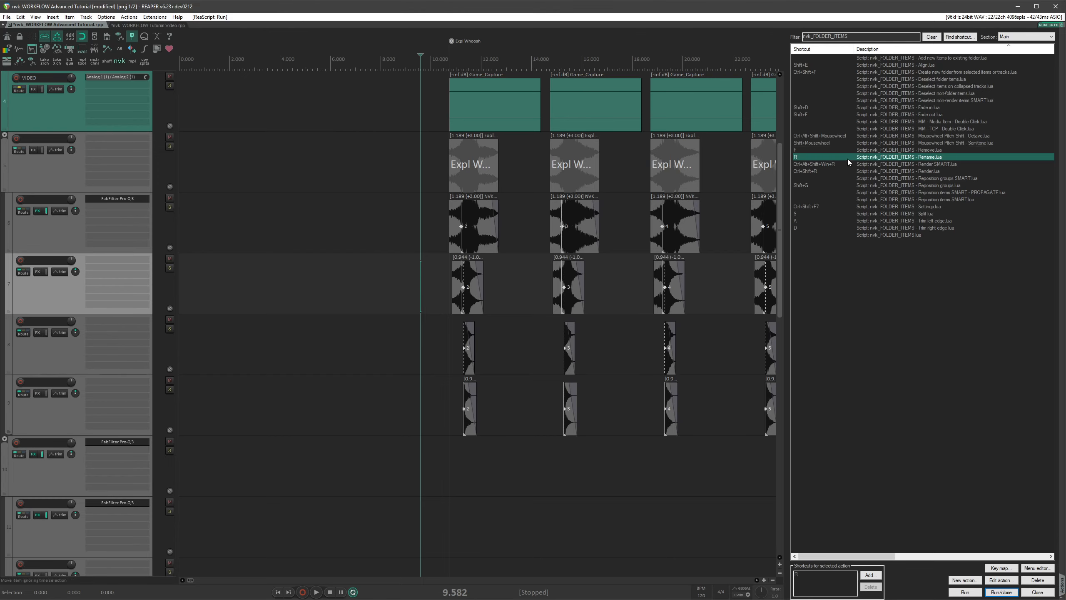
scroll(550, 280, down, 3)
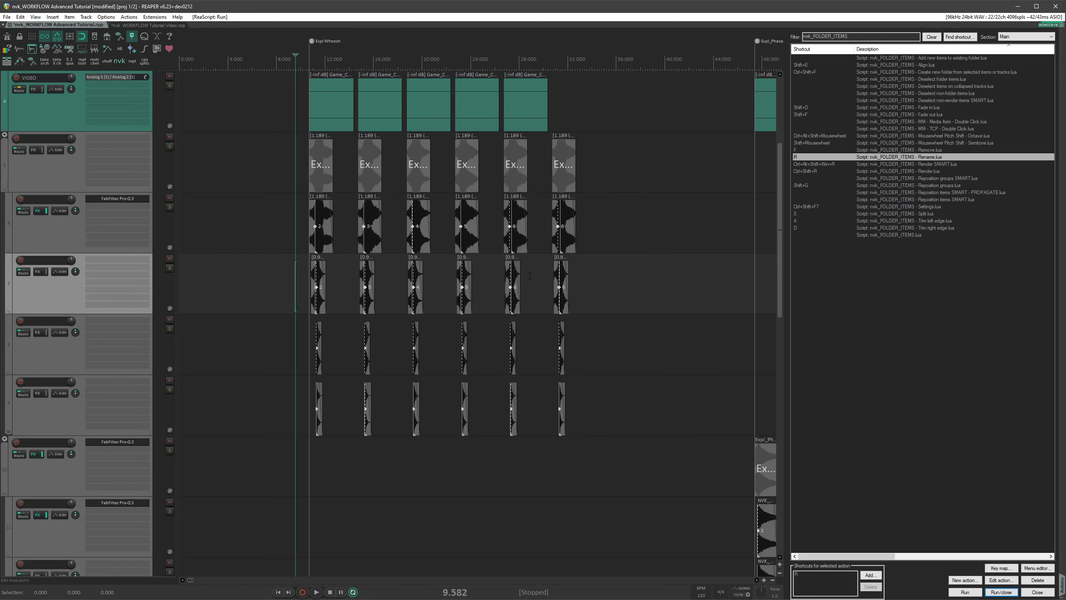
drag(279, 166, 599, 432)
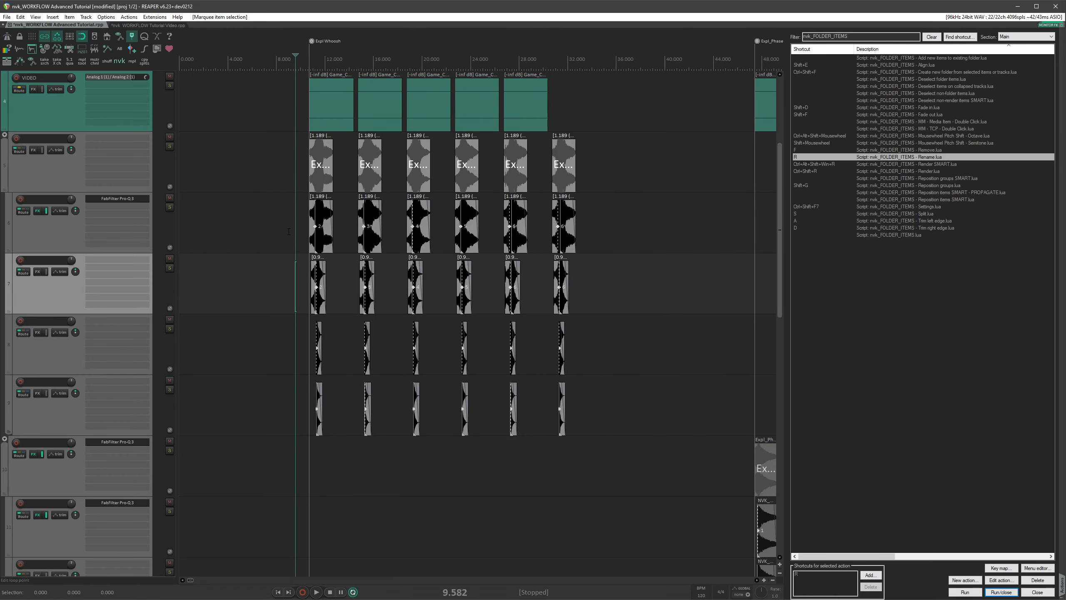
key(r)
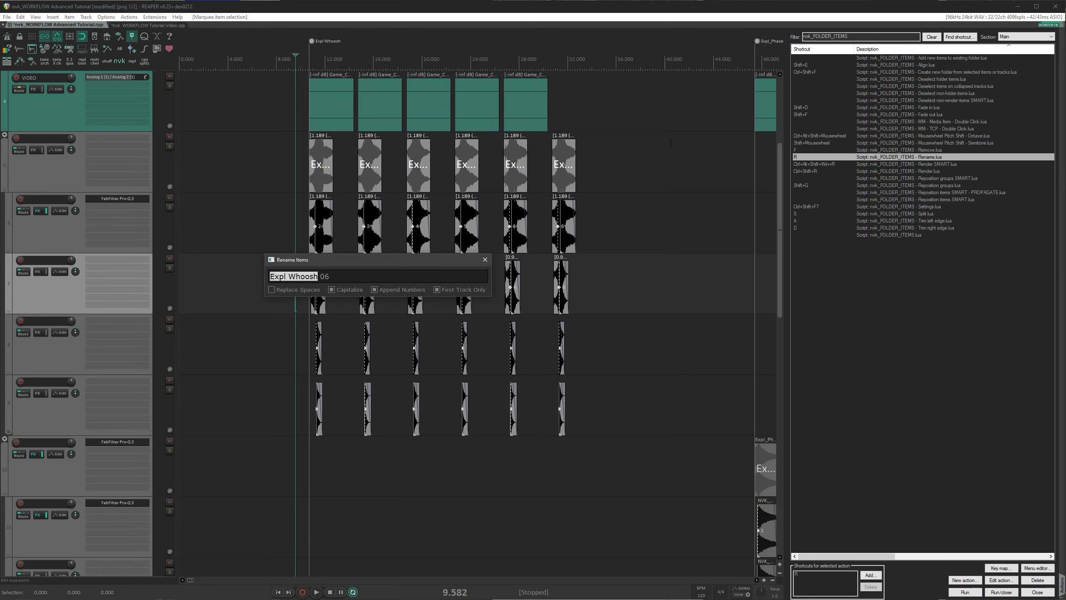
click(271, 290)
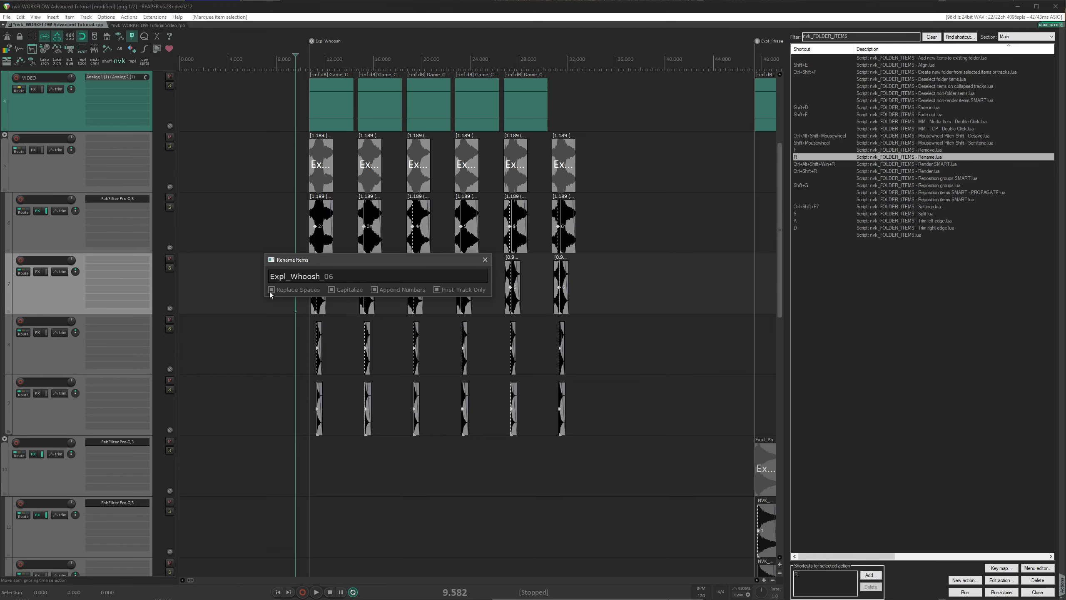
key(Return)
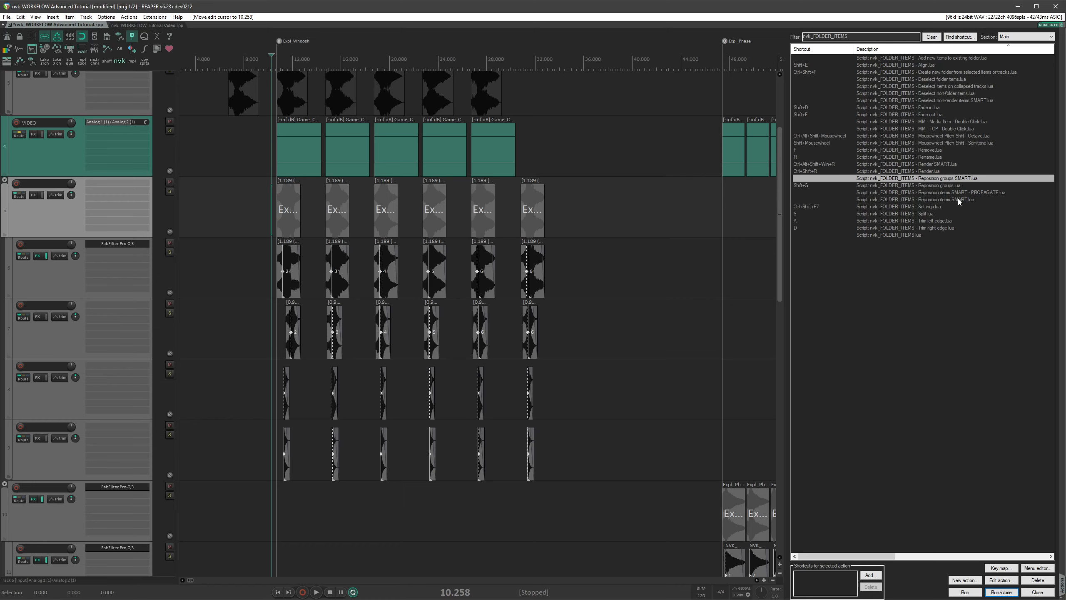
Step: Try closing the gaps between the six Expl_Whoosh groups with the nvk group repositioning script, and undo it
drag(258, 211, 550, 211)
key(shift+g)
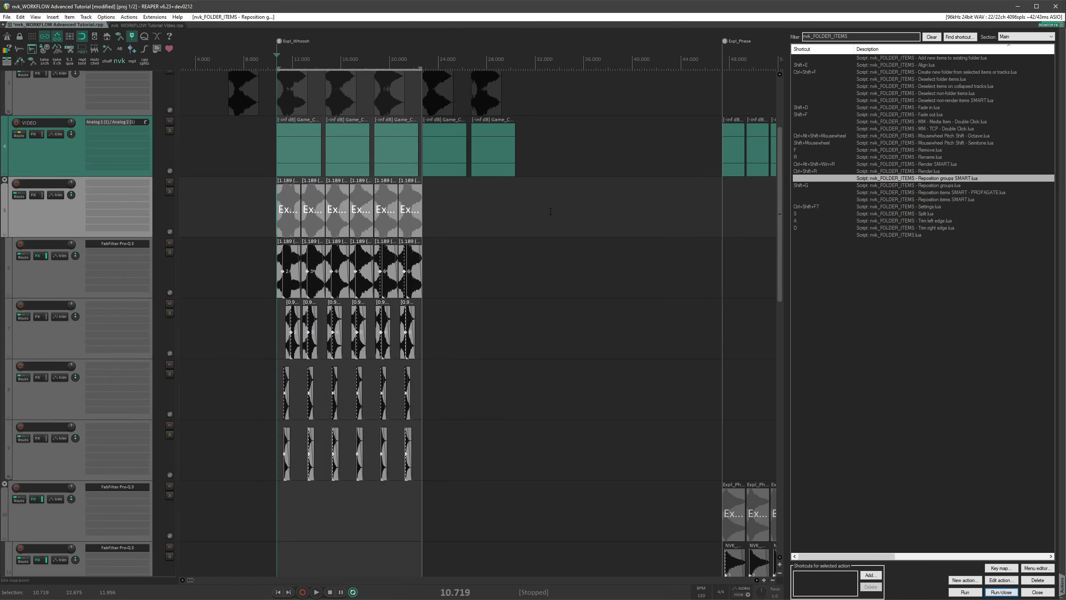
key(ctrl+z)
click(253, 214)
click(250, 212)
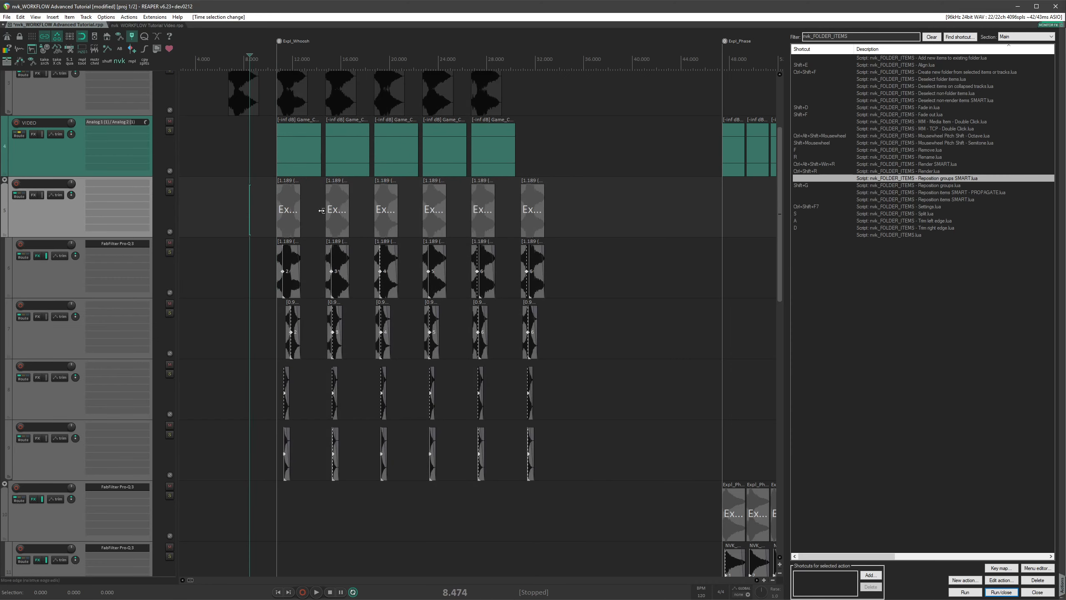
shift+click(576, 217)
key(shift+g)
key(ctrl+z)
click(554, 225)
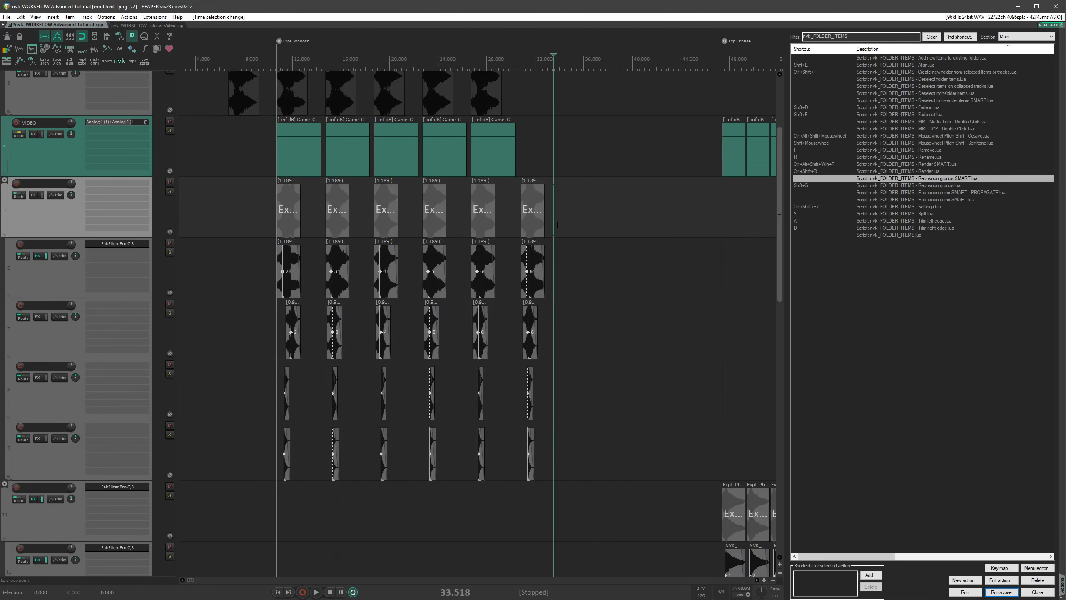
Step: Try the Reposition groups script on all Expl_Whoosh groups with a time of -1, and undo the repositioning
key(shift+g)
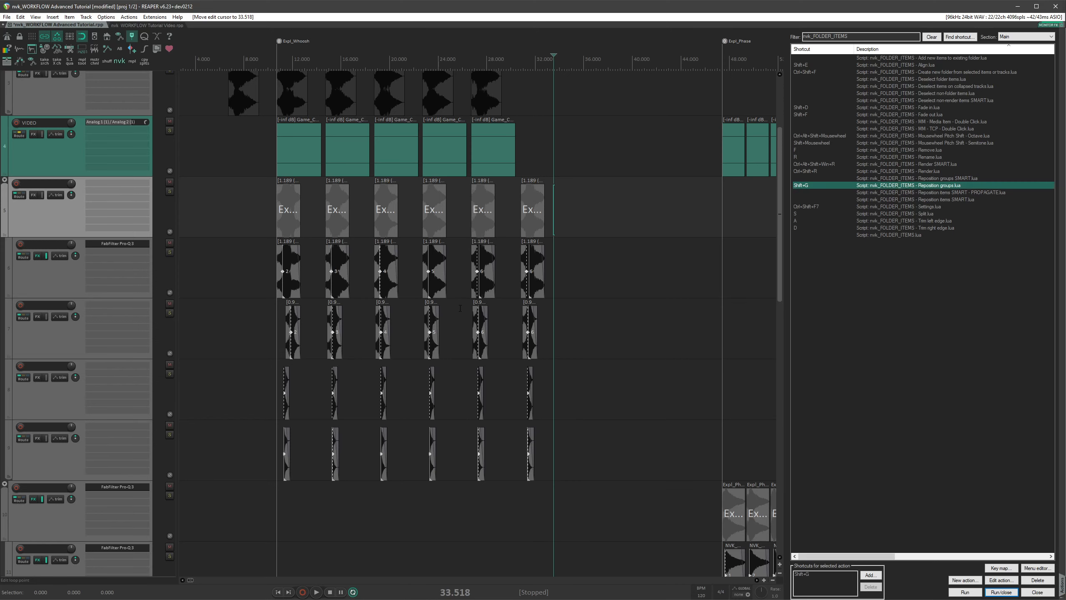
click(617, 470)
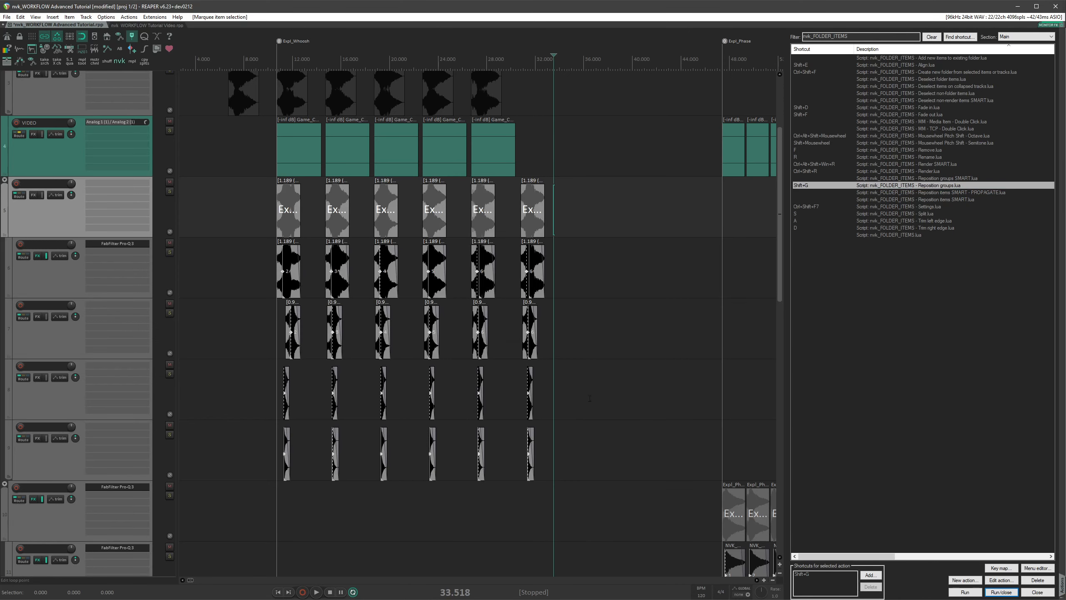
key(shift+g)
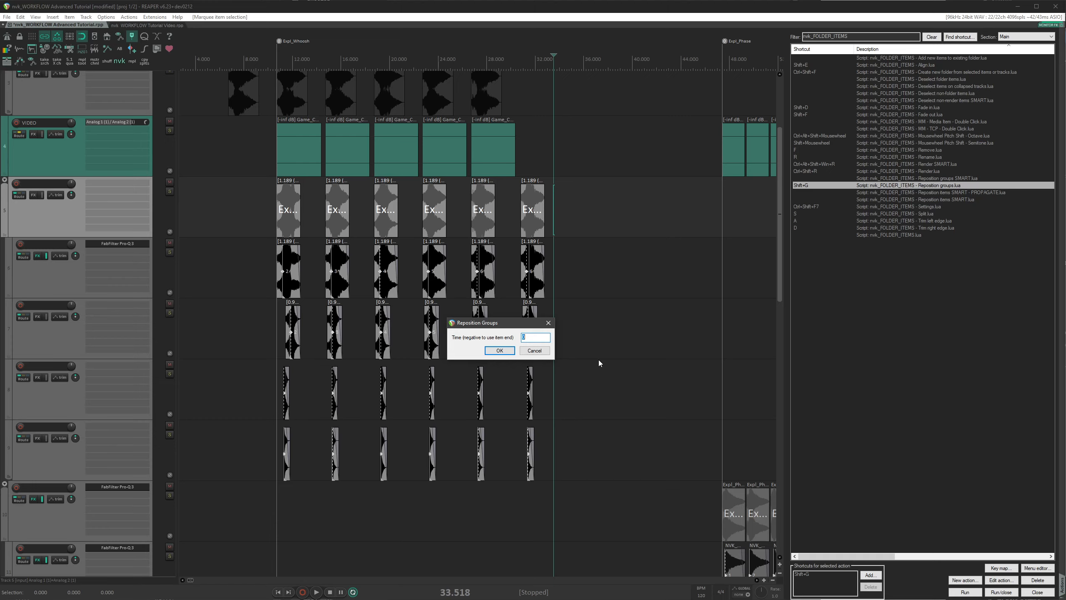
text(-1)
key(Return)
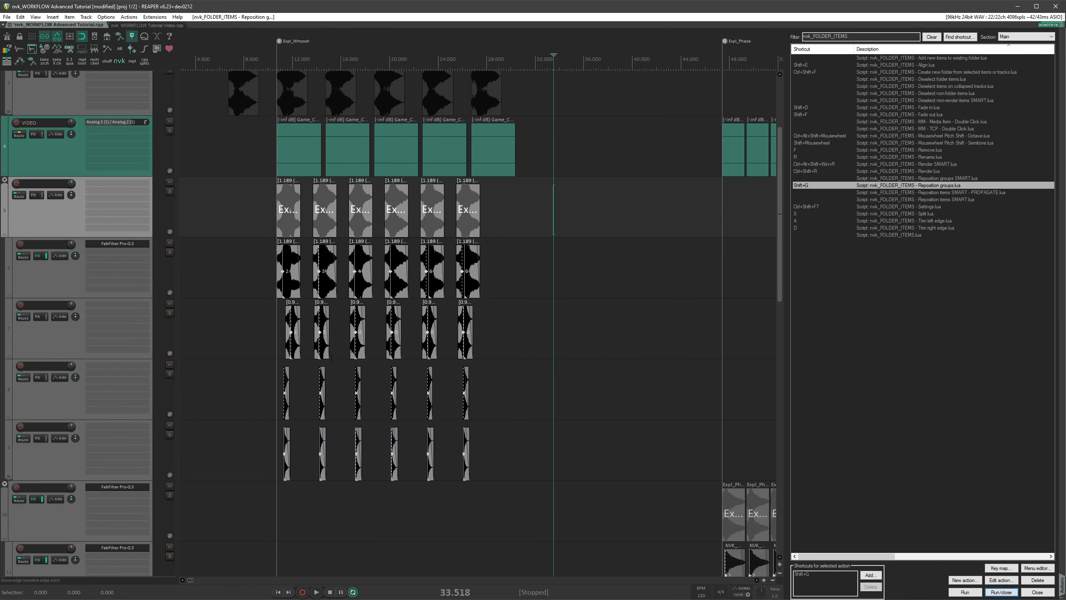
key(ctrl+z)
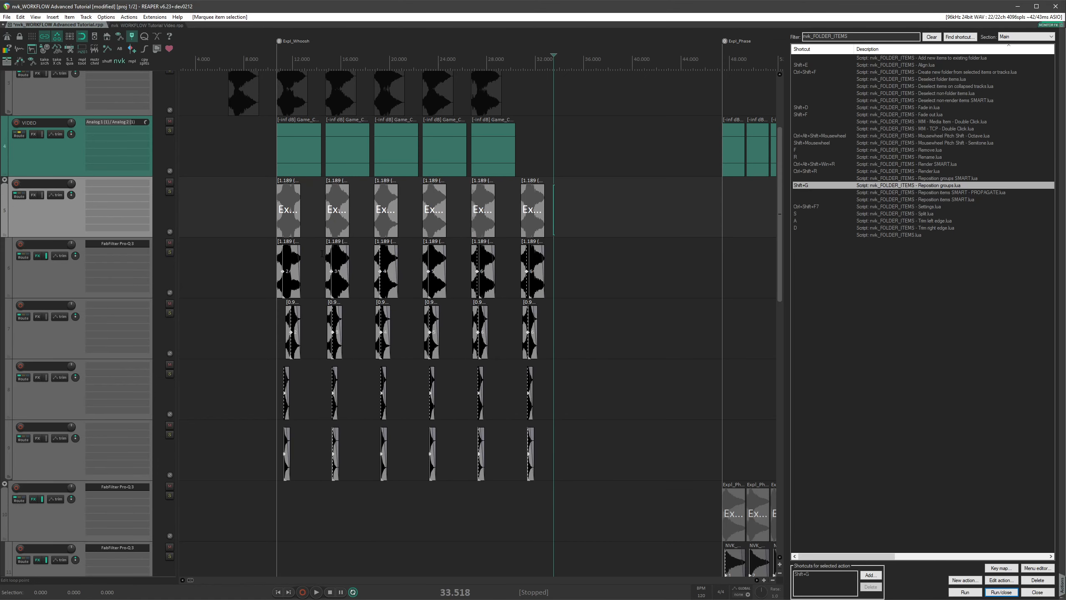
Step: Try the nvk Split script on the Cloth_Flutter_01 layer of Expl_Whoosh_05 and on its whole folder item, undoing both splits
click(891, 214)
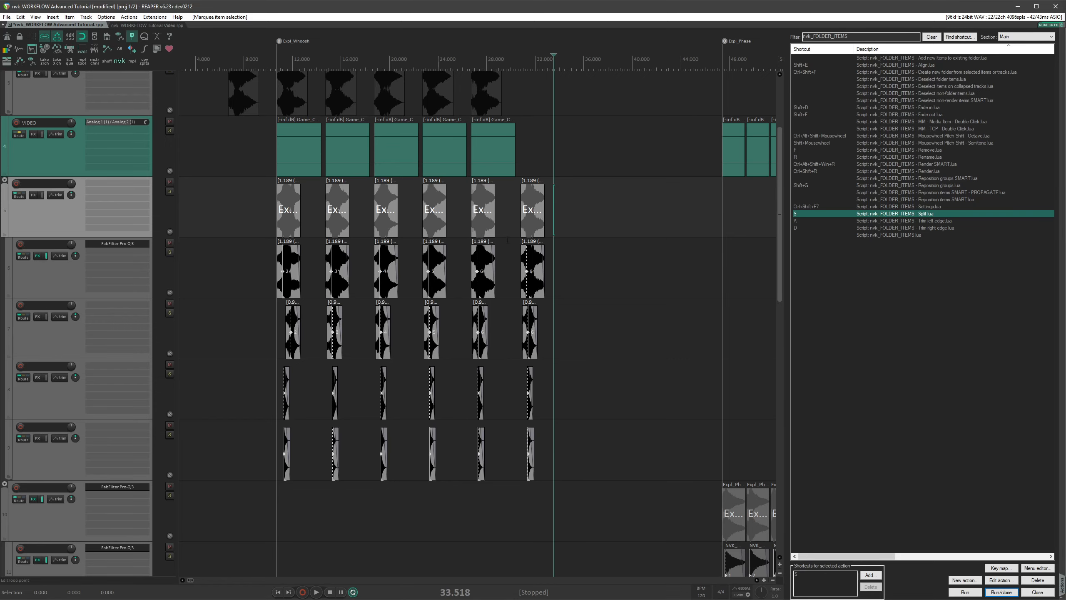
click(509, 224)
scroll(508, 224, up, 4)
click(415, 332)
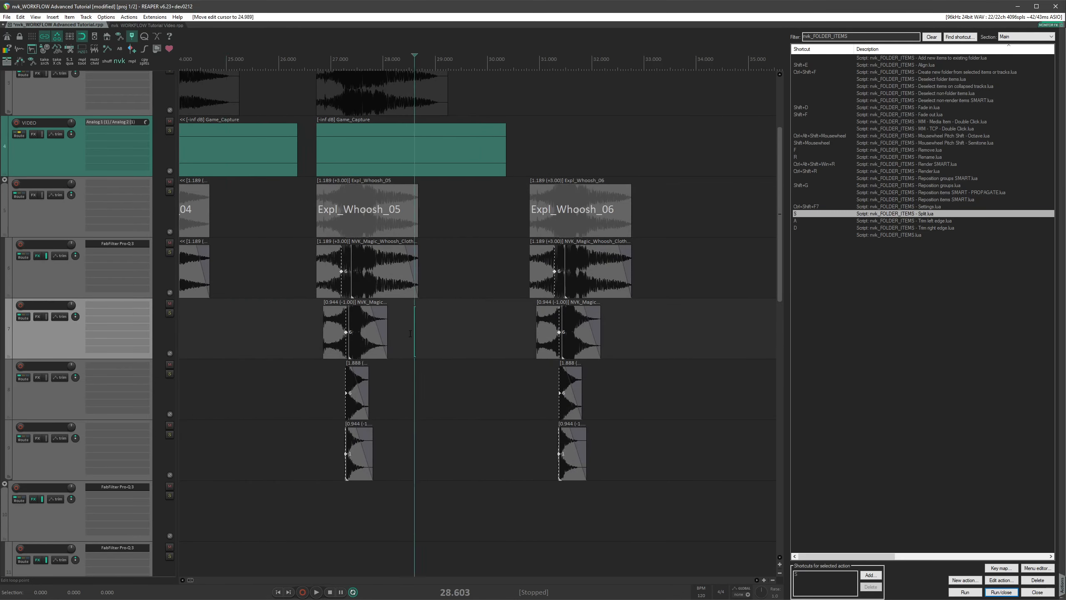
scroll(415, 331, up, 5)
scroll(415, 331, down, 3)
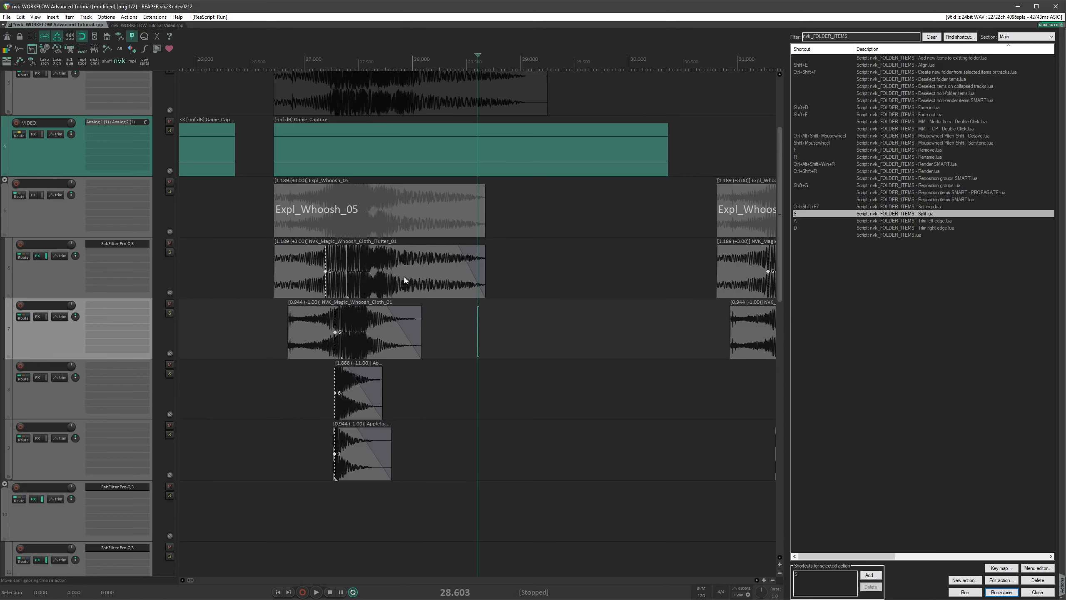
key(s)
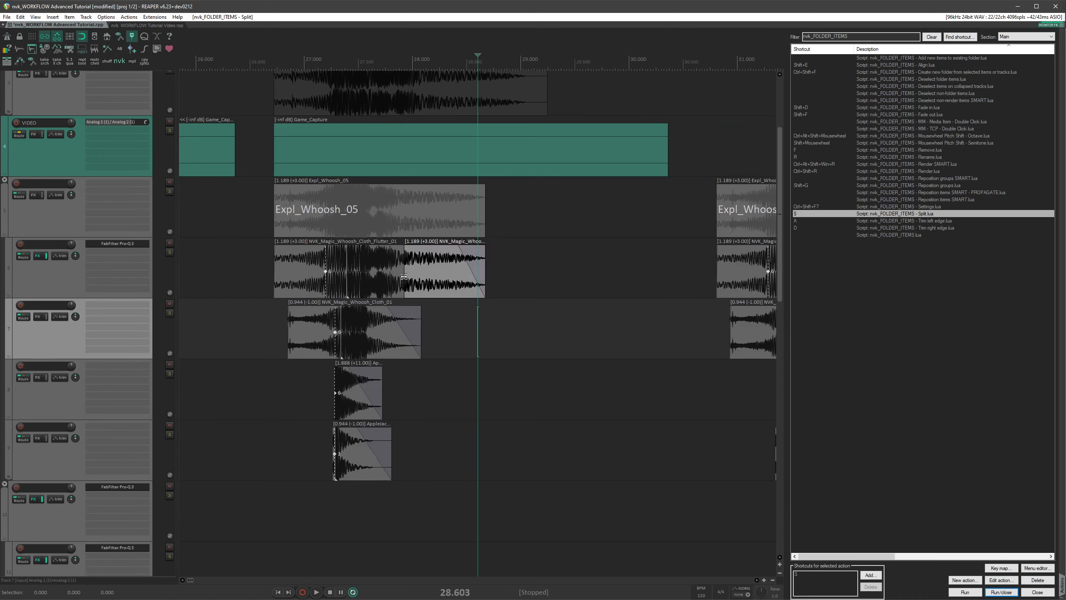
key(ctrl+z)
key(s)
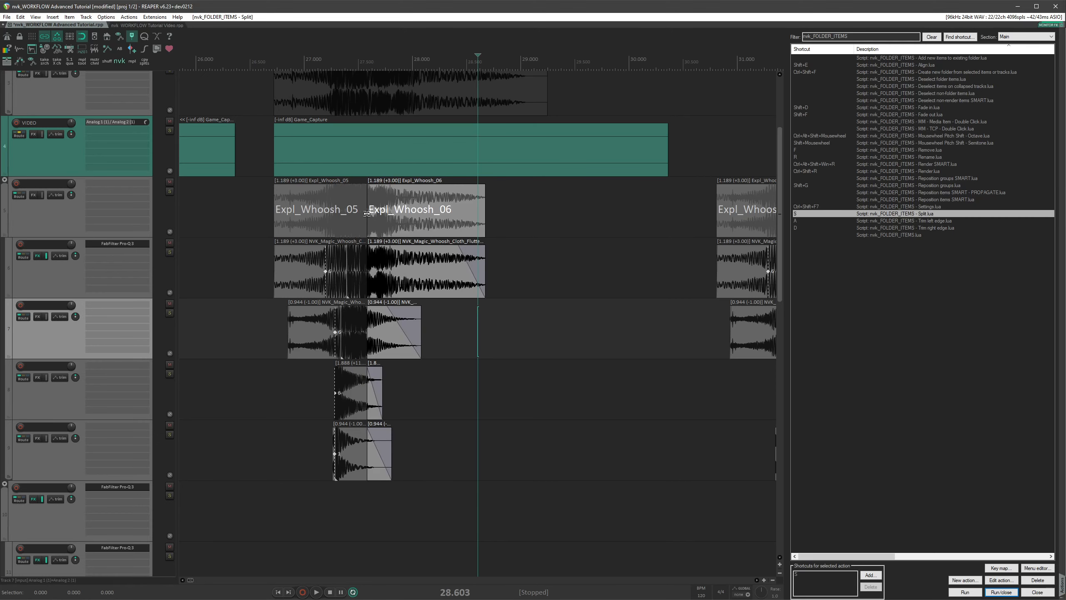
key(ctrl+z)
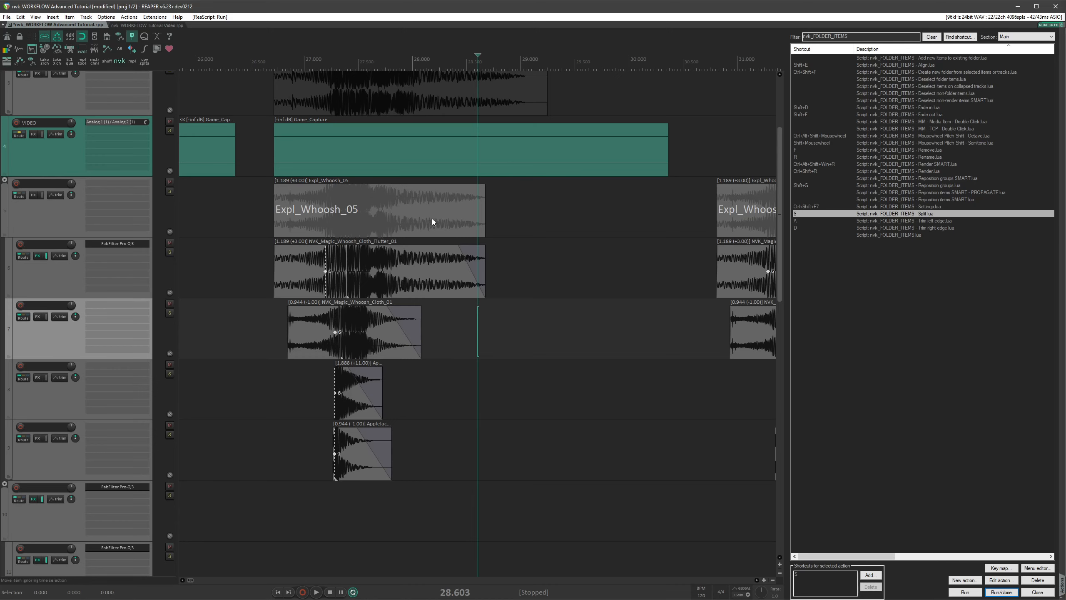
Step: Trim the Expl_Whoosh_05 group's right edge to about 28.0 s, and its Cloth_01 and Cloth_Flutter_01 layers to about 27.6 and 27.8 s
key(d)
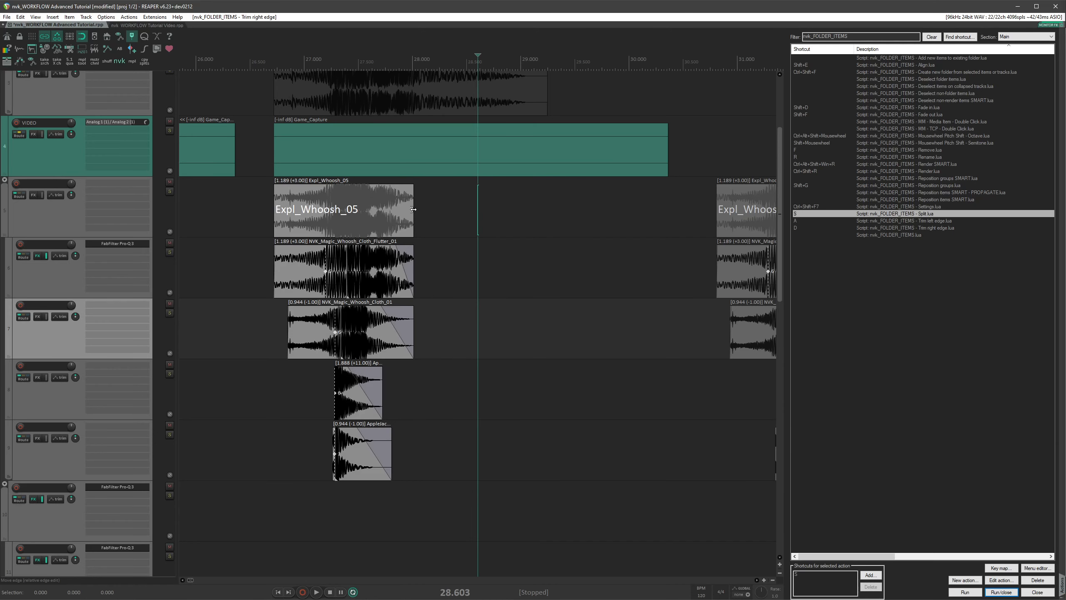
key(d)
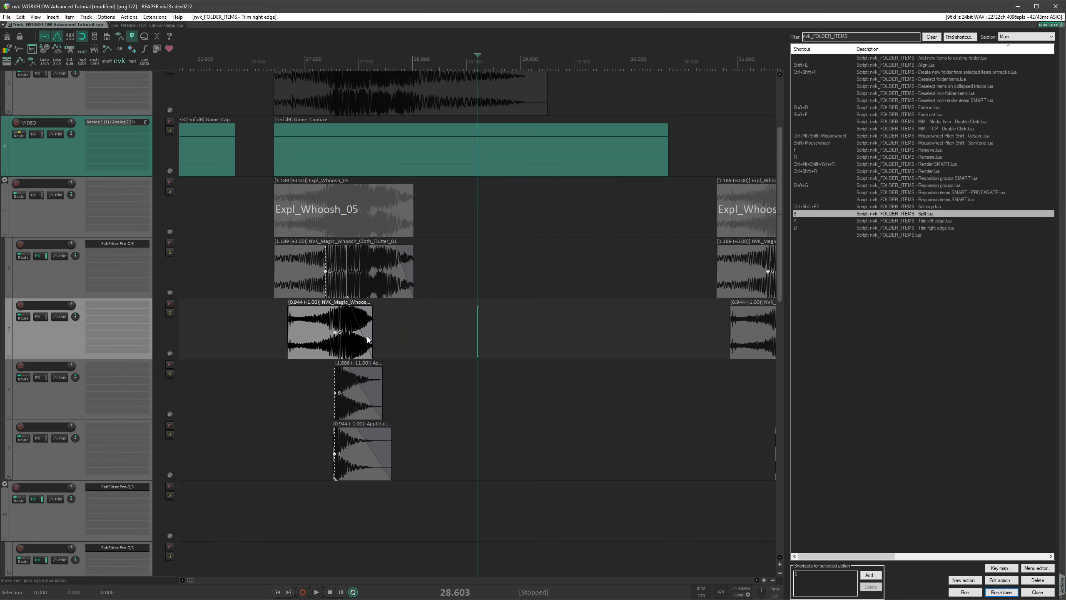
key(d)
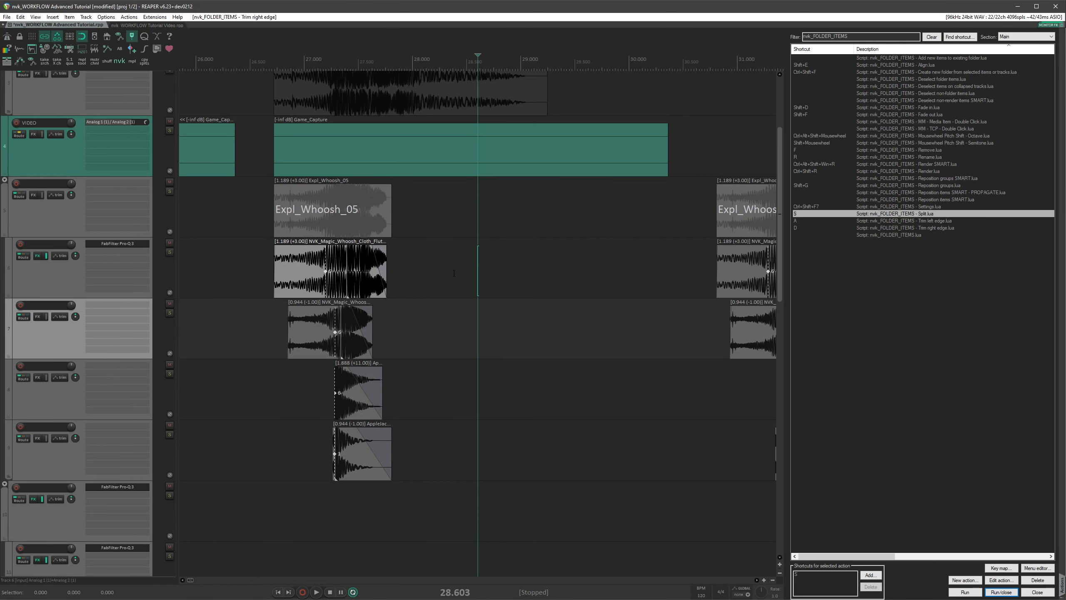
Step: Extend the right edge of the Cloth_Flutter_01 layer in Expl_Whoosh_05 to about 29.5 s with the Trim right edge script
key(d)
key(d)
key(d)
key(d)
key(d)
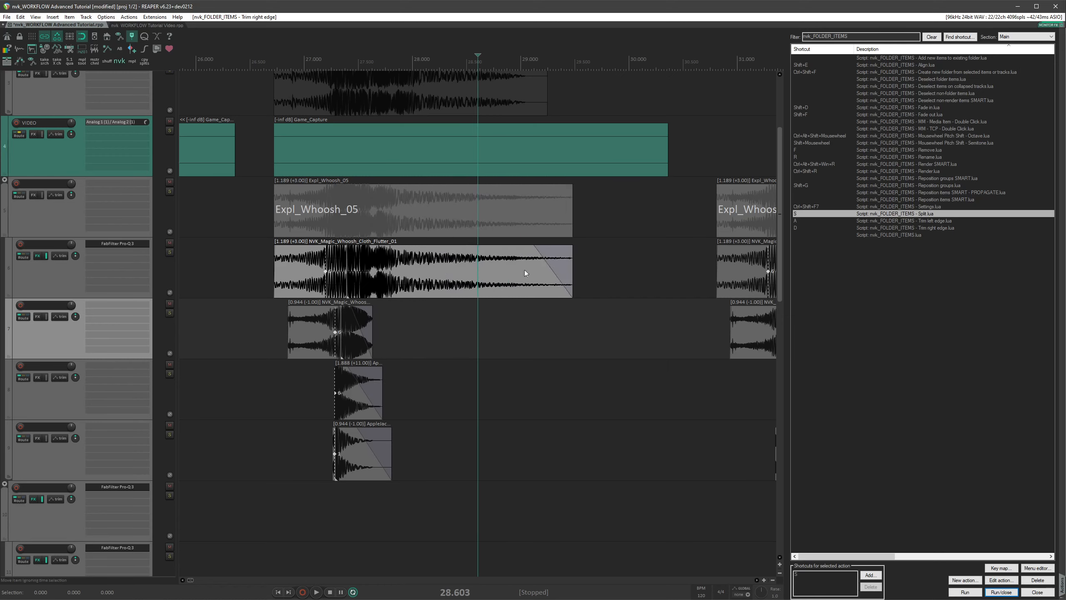
Step: Trim the right edge of the Expl_Whoosh_05 folder item to about 28.0 s with the Trim right edge script
key(d)
key(d)
key(d)
key(d)
key(d)
key(d)
key(d)
key(d)
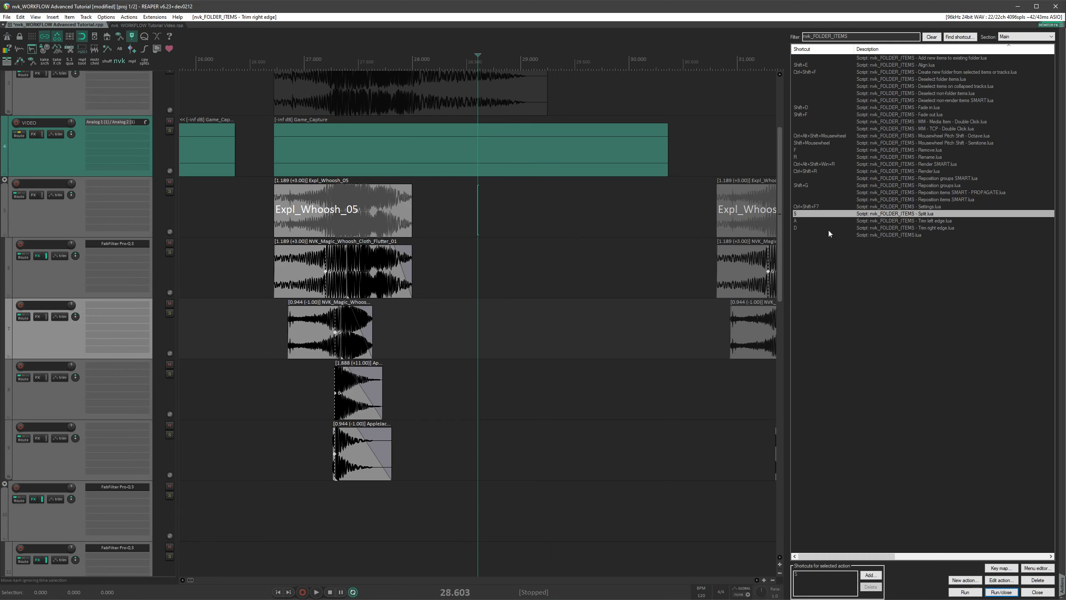
Step: Extend the left edge of the Expl_Whoosh_05 group to about 26.5 s with the Trim left edge script
click(927, 222)
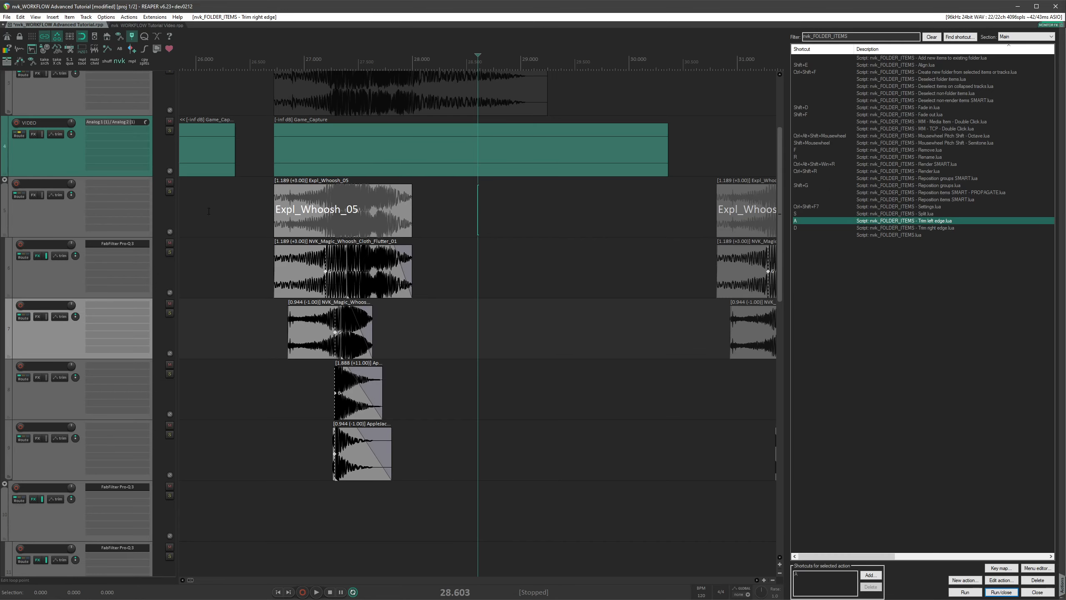
key(a)
click(466, 243)
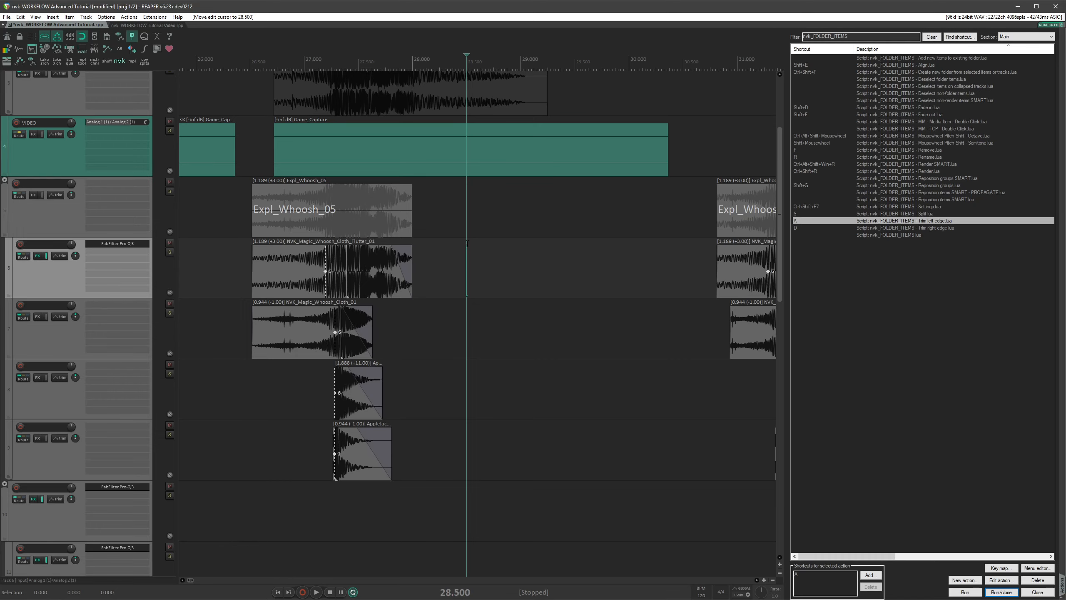